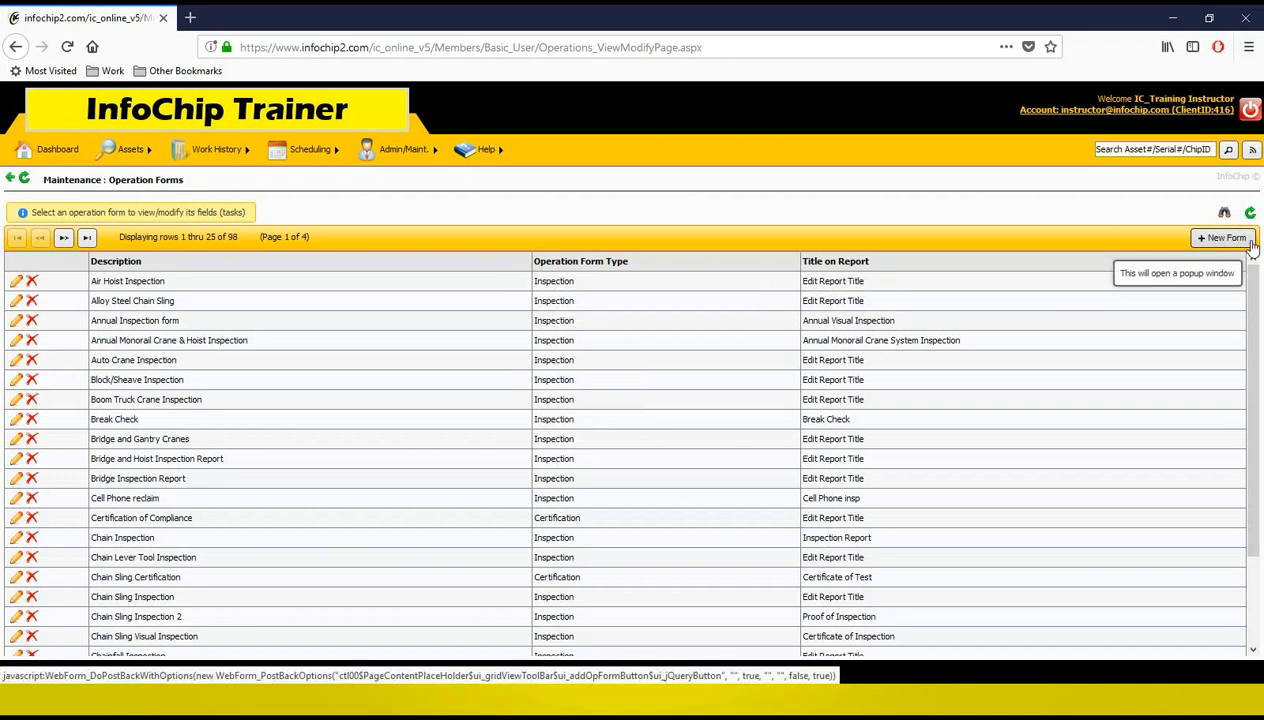
- Start a new operation form and set its form type to Inspection
{"action": "left_click", "coordinate": [1212, 240]}
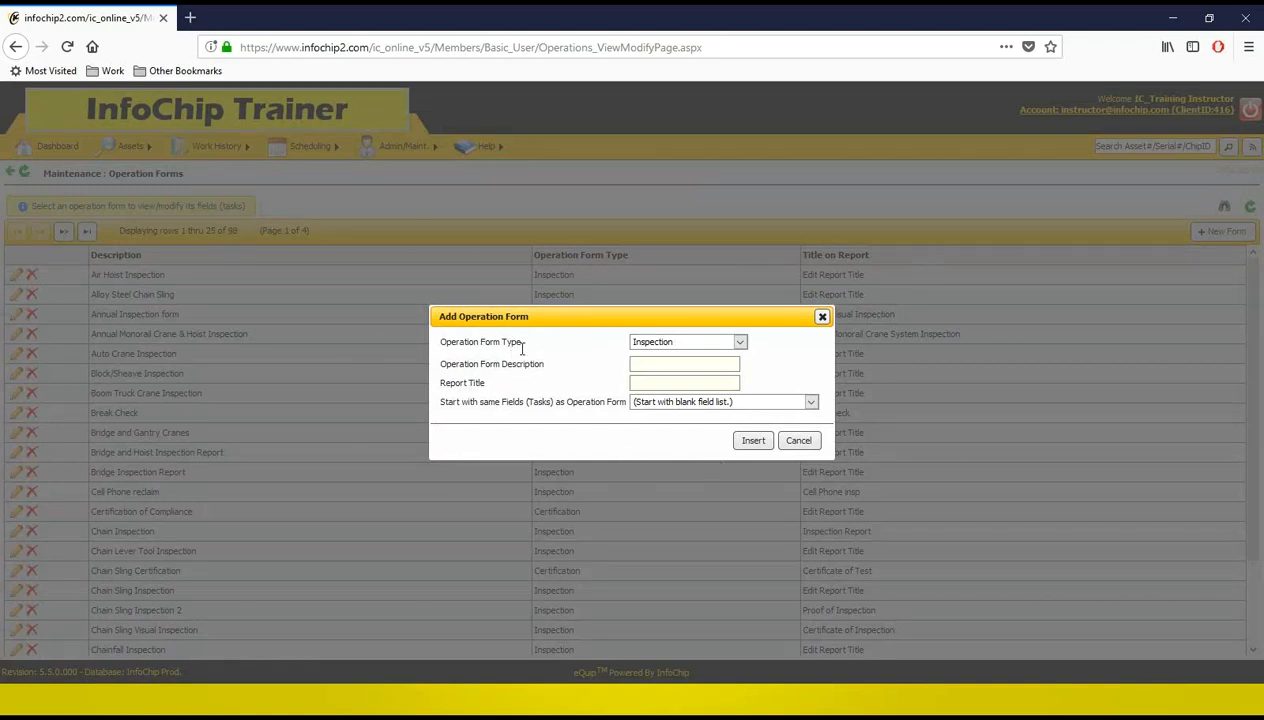
{"action": "left_click", "coordinate": [691, 345]}
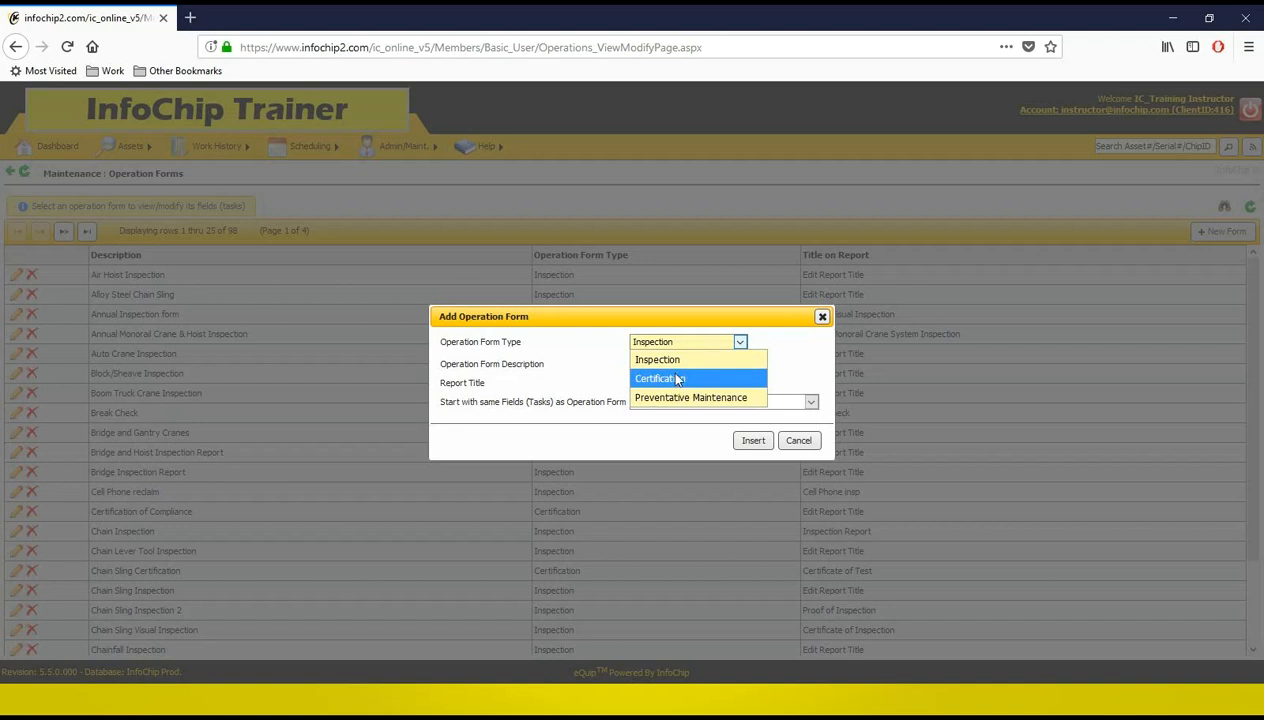
{"action": "left_click", "coordinate": [645, 360]}
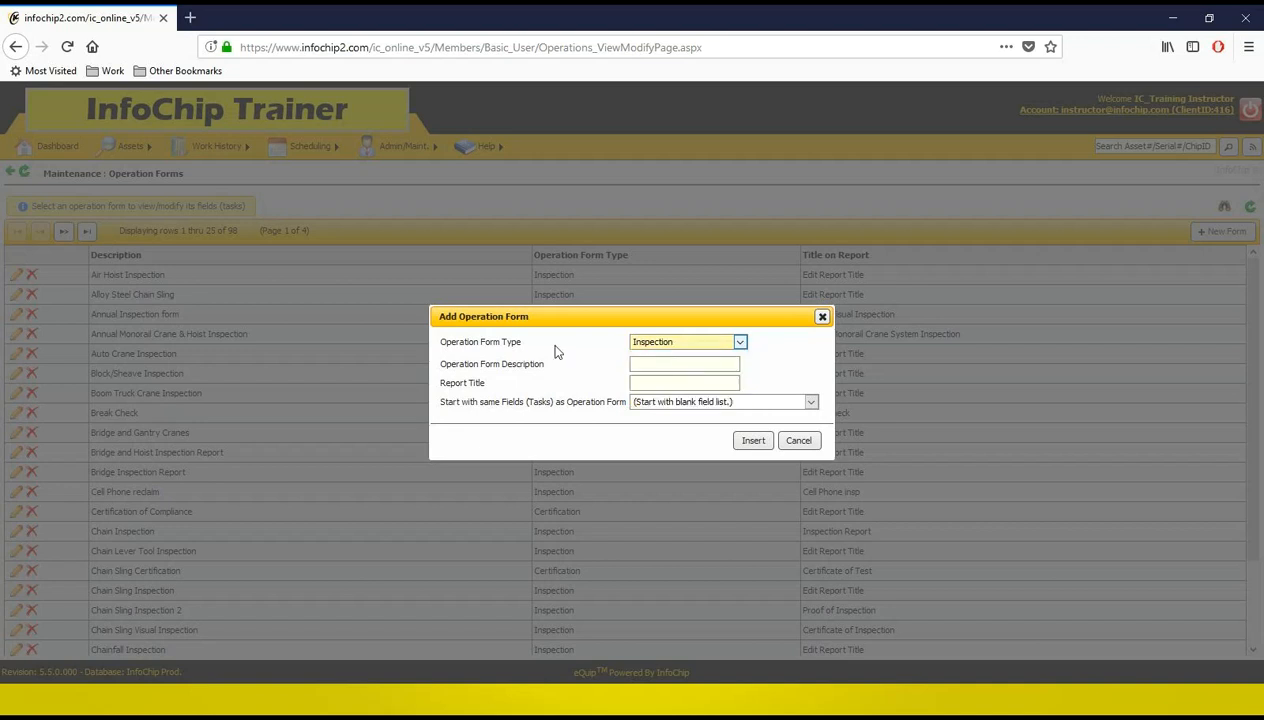
- Enter "Chain Sling Monthly Inspection" as the operation form description
{"action": "left_click", "coordinate": [647, 363]}
{"action": "left_click", "coordinate": [669, 364]}
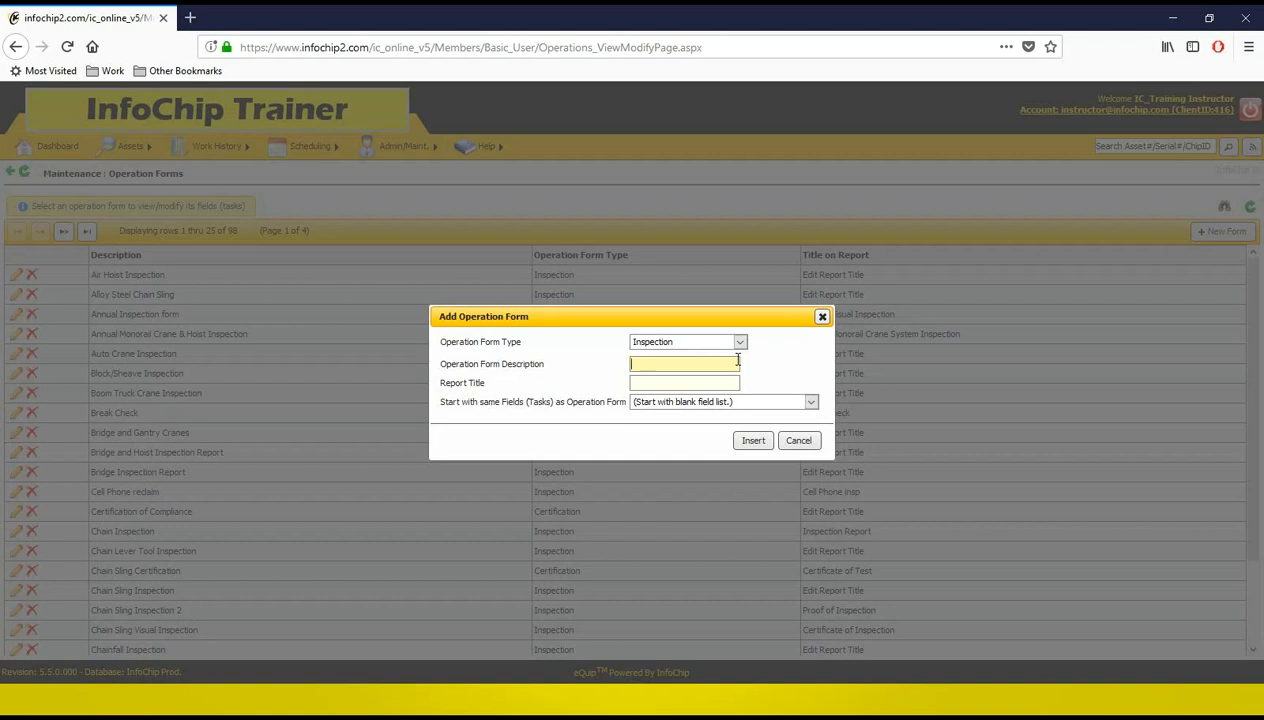
{"action": "type", "text": "Chain"}
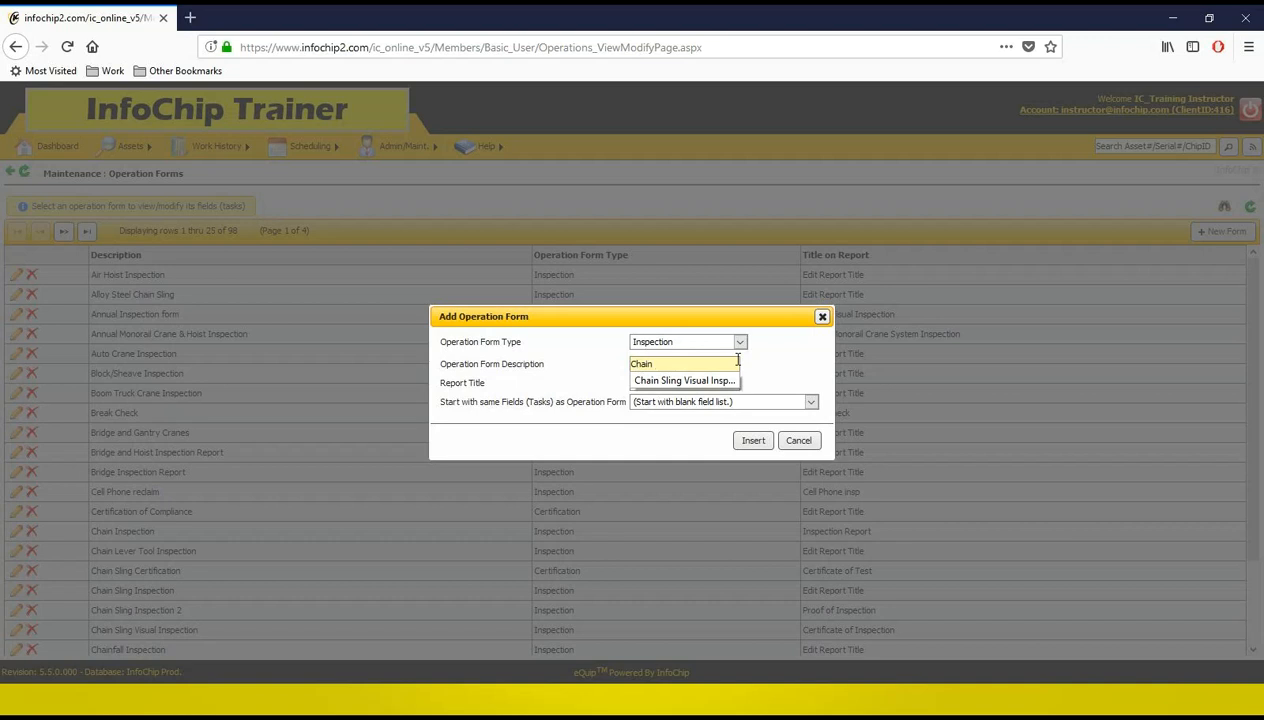
{"action": "type", "text": " Sling Inspection"}
{"action": "key", "text": "BackSpace"}
{"action": "key", "text": "BackSpace"}
{"action": "key", "text": "BackSpace"}
{"action": "key", "text": "BackSpace"}
{"action": "key", "text": "BackSpace"}
{"action": "key", "text": "BackSpace"}
{"action": "key", "text": "BackSpace"}
{"action": "key", "text": "BackSpace"}
{"action": "key", "text": "BackSpace"}
{"action": "type", "text": "Monthl"}
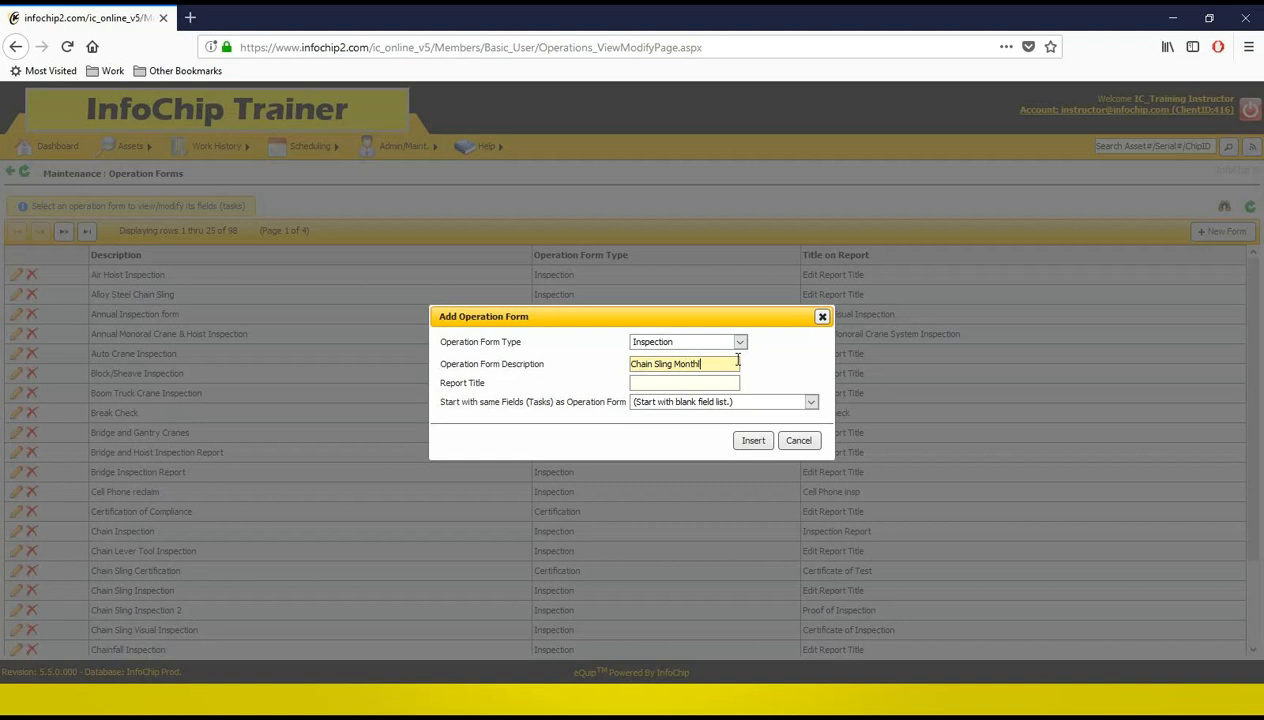
{"action": "type", "text": "y Inspection"}
{"action": "key", "text": "Tab"}
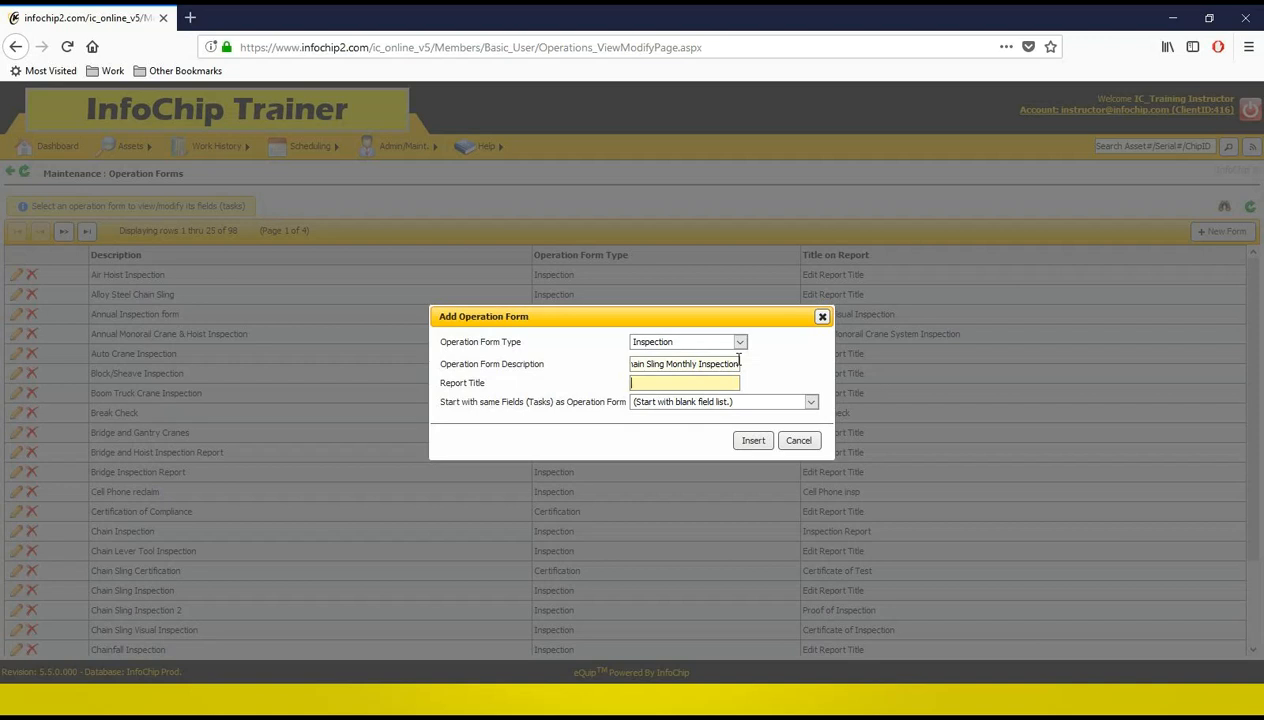
- Title the report "Record of Inspection", start with the same fields as Chain Sling Inspection, and insert the form
{"action": "type", "text": "Record of Inspection"}
{"action": "left_click", "coordinate": [733, 402]}
{"action": "scroll", "coordinate": [752, 237], "scroll_direction": "down", "scroll_amount": 1}
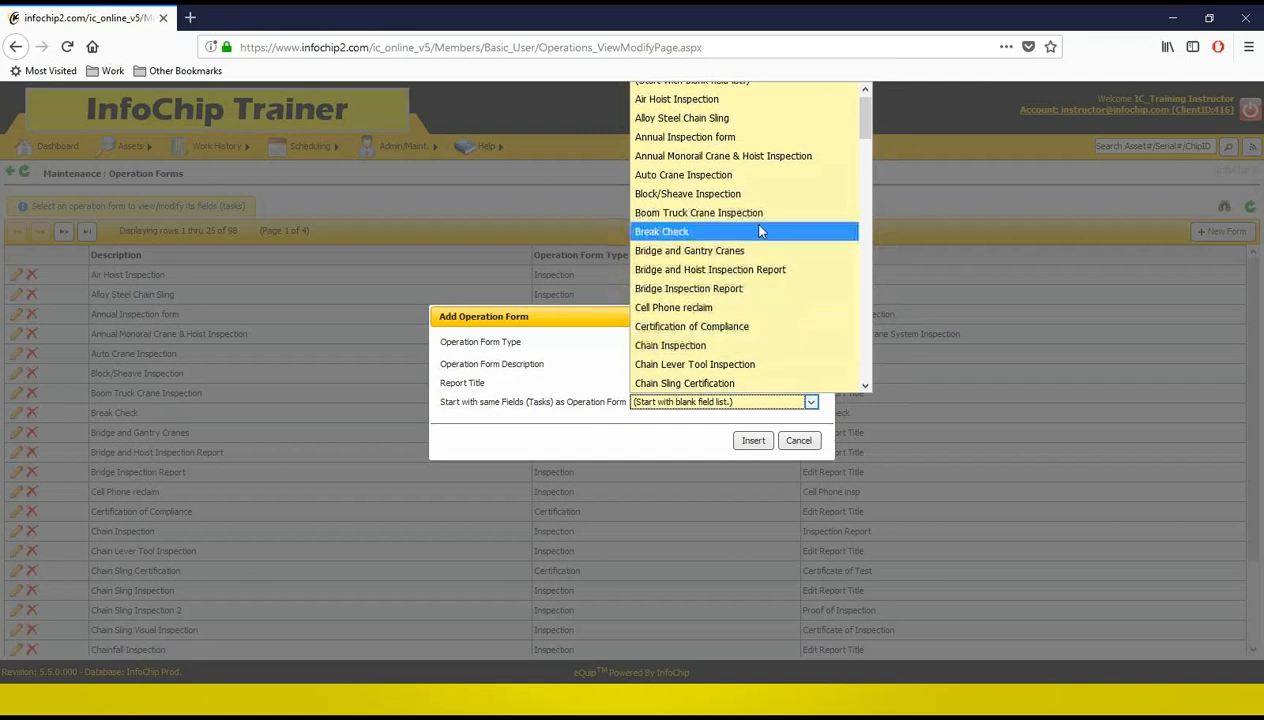
{"action": "scroll", "coordinate": [759, 231], "scroll_direction": "down", "scroll_amount": 2}
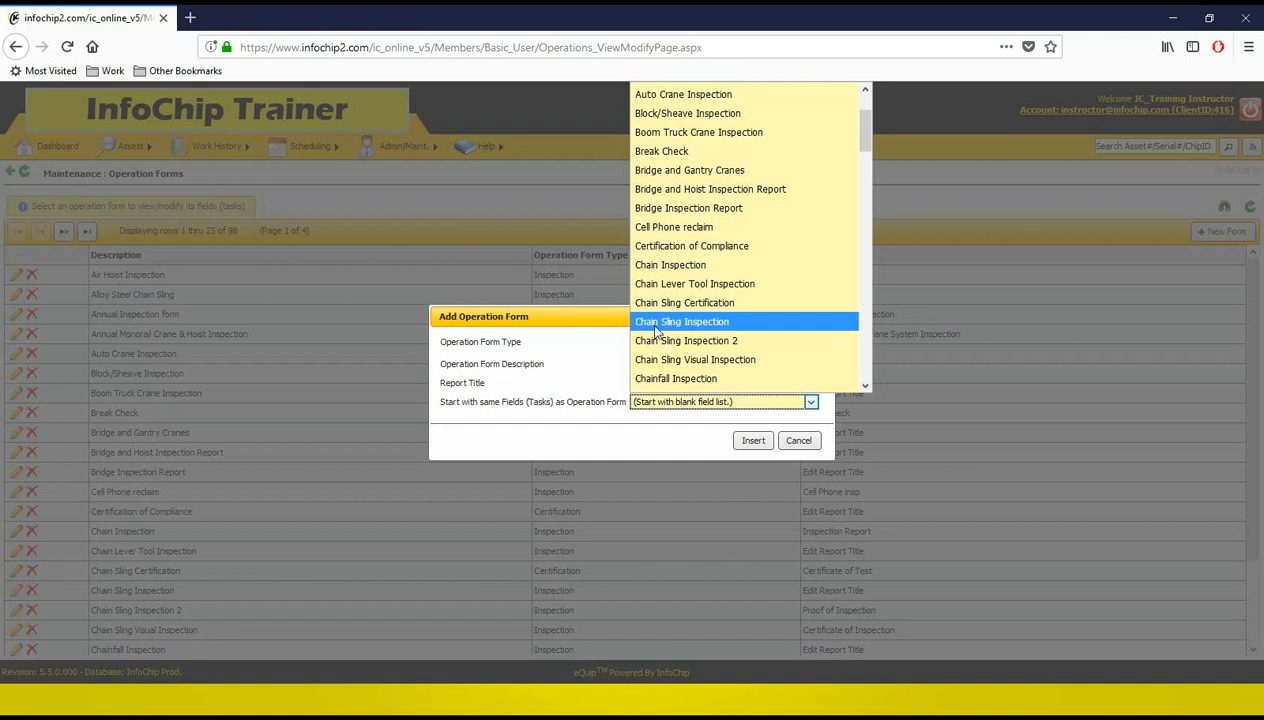
{"action": "left_click", "coordinate": [658, 322]}
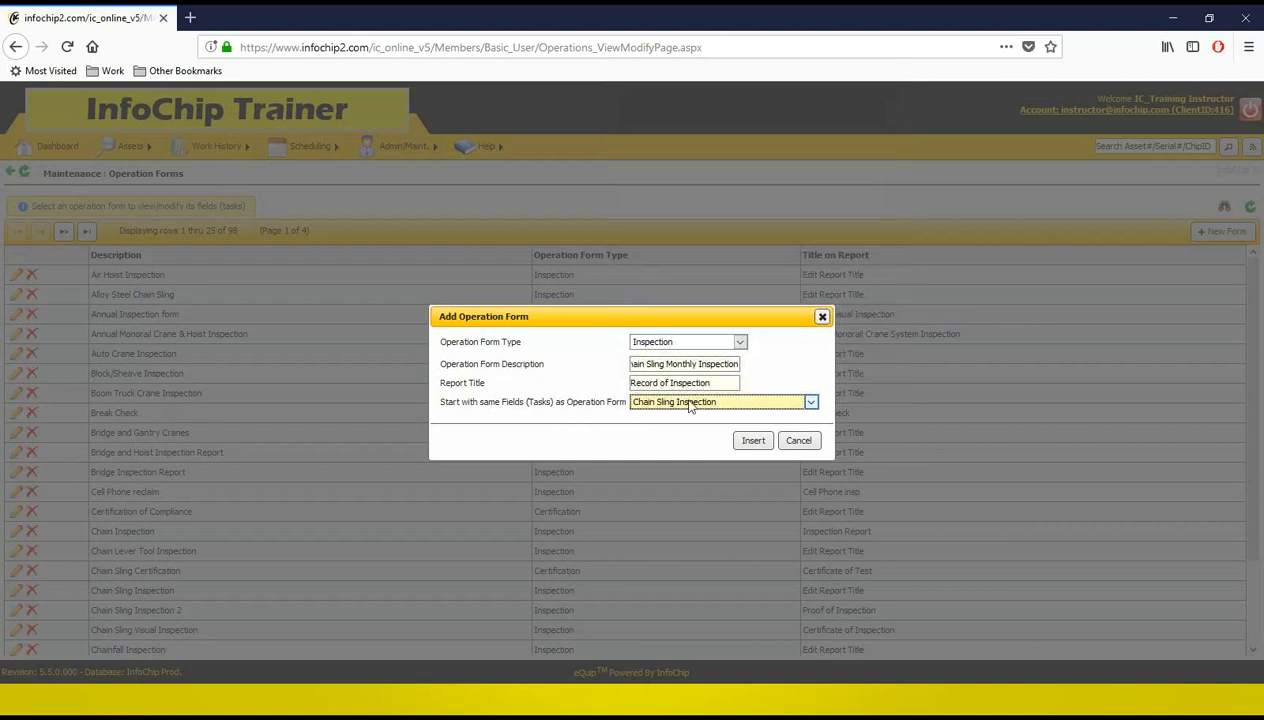
{"action": "left_click", "coordinate": [753, 440]}
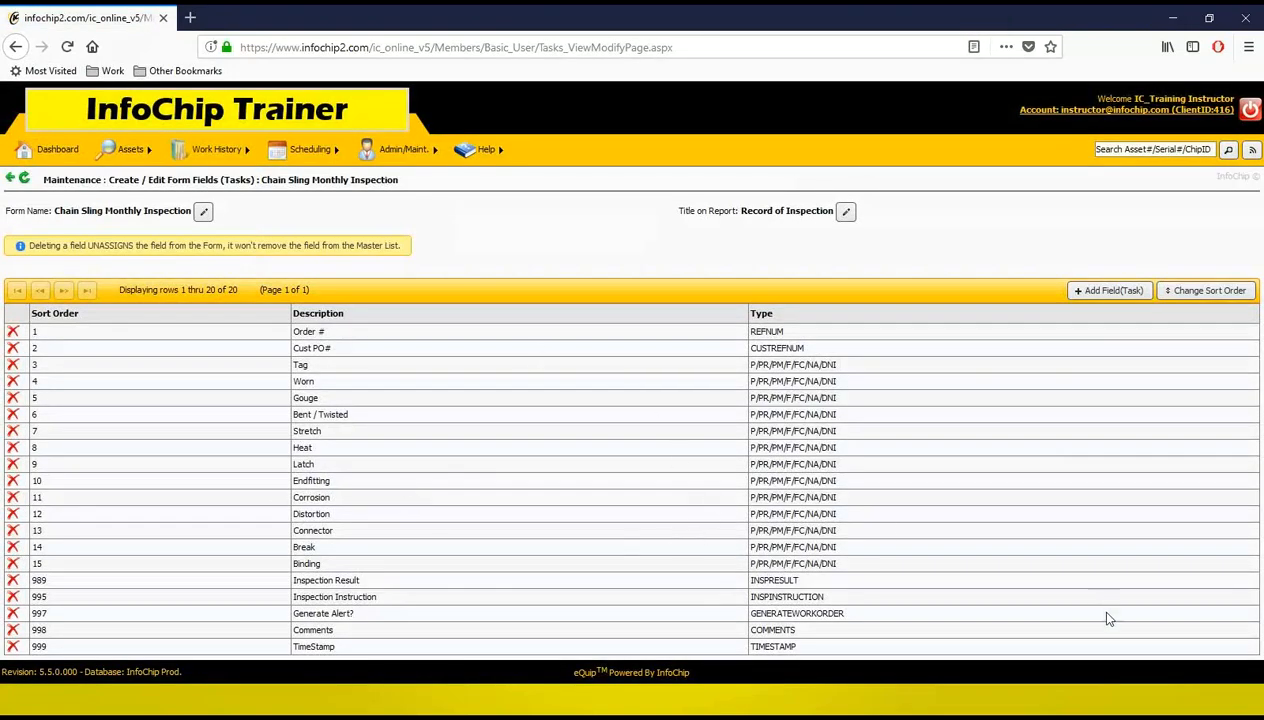
{"action": "left_click_drag", "start_coordinate": [865, 578], "coordinate": [336, 355]}
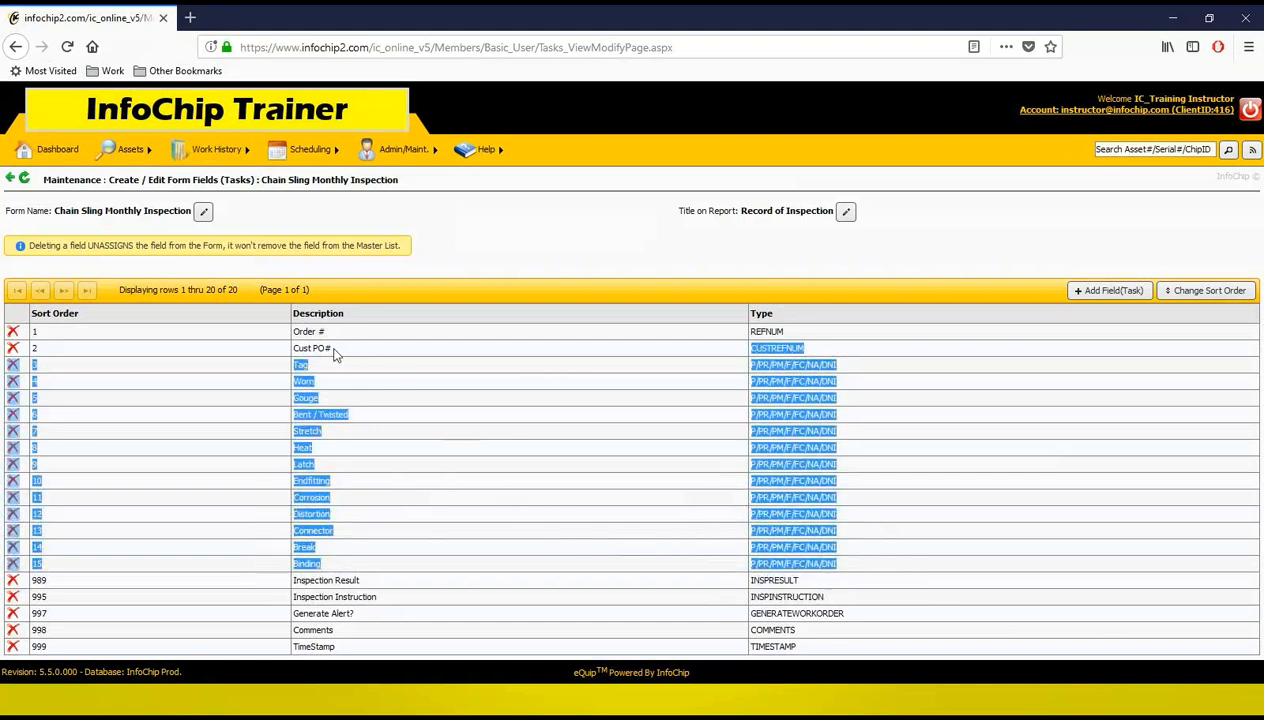
{"action": "left_click", "coordinate": [465, 465]}
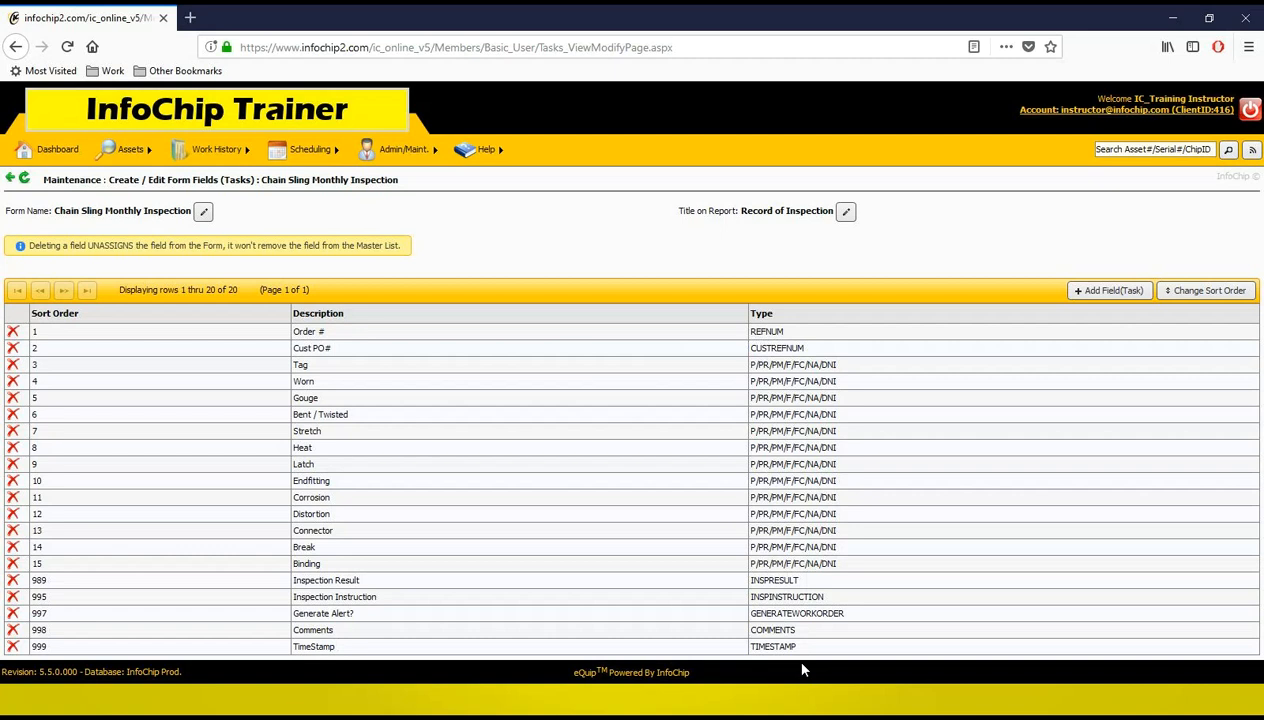
{"action": "left_click_drag", "start_coordinate": [845, 566], "coordinate": [243, 367]}
{"action": "left_click", "coordinate": [241, 366]}
- Remove the Binding, Endfitting, Stretch and Bent / Twisted fields from the form
{"action": "left_click", "coordinate": [13, 564]}
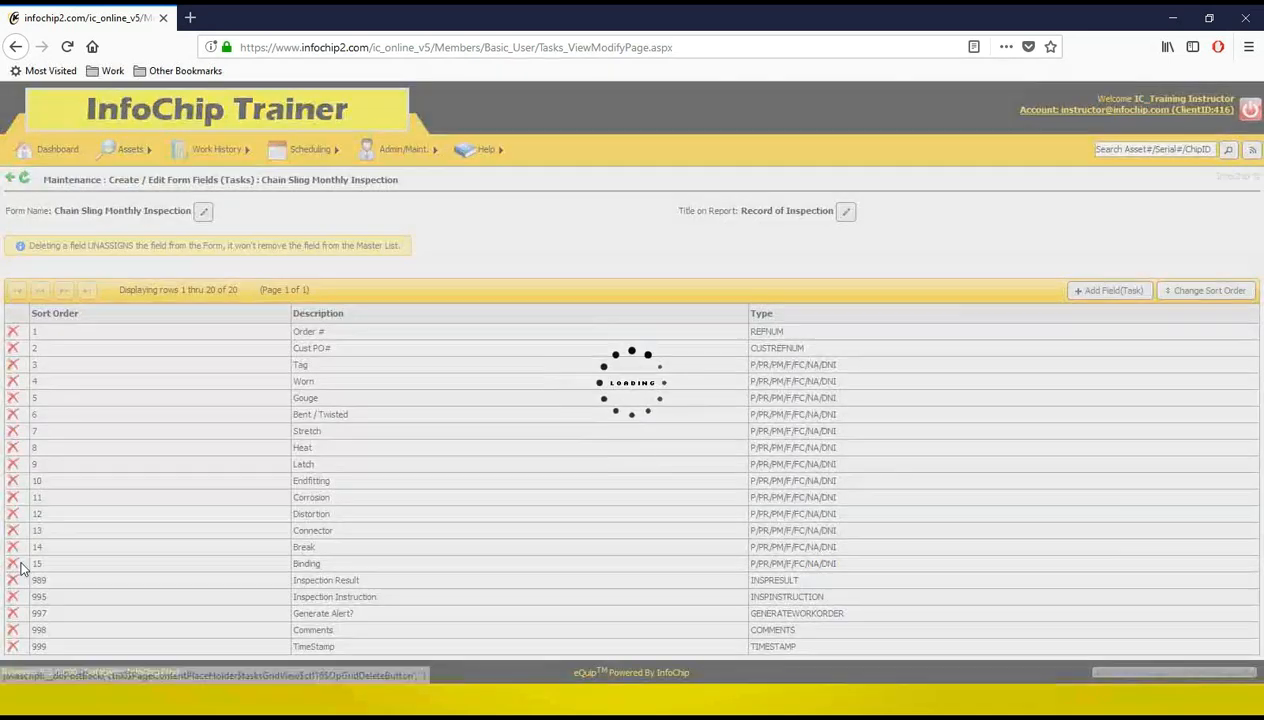
{"action": "left_click", "coordinate": [683, 421]}
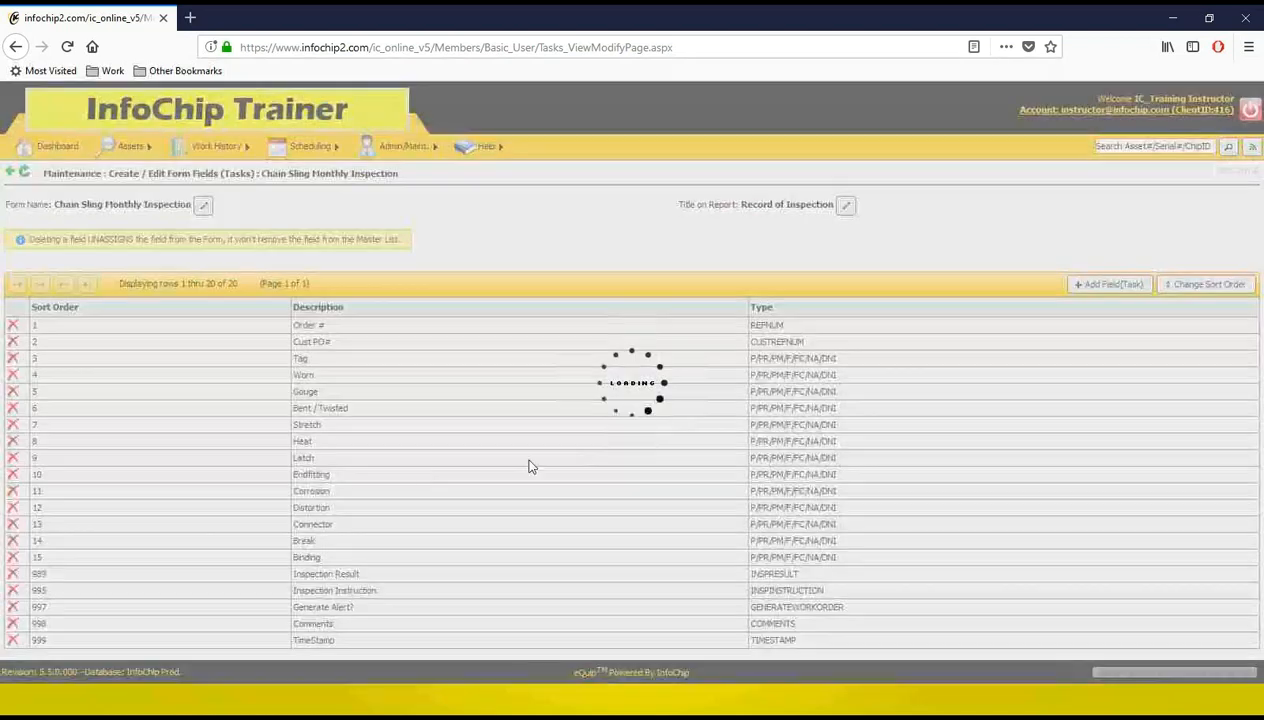
{"action": "left_click", "coordinate": [13, 475]}
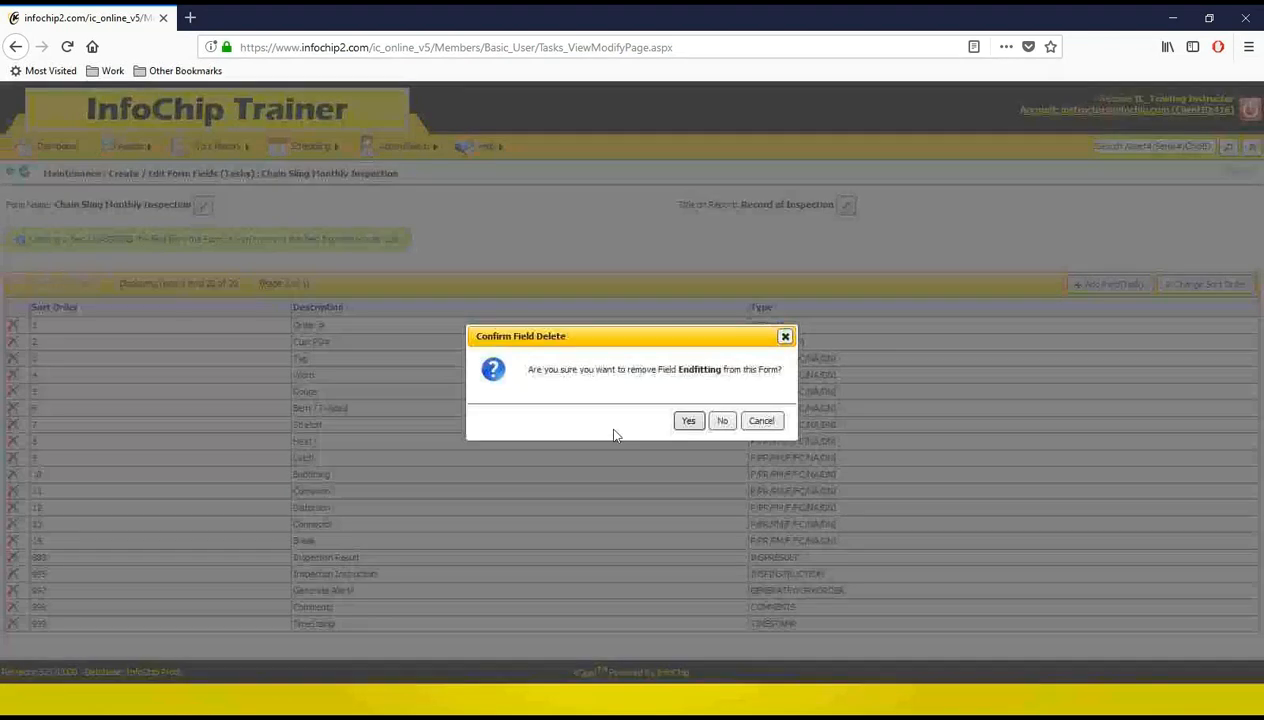
{"action": "left_click", "coordinate": [680, 423]}
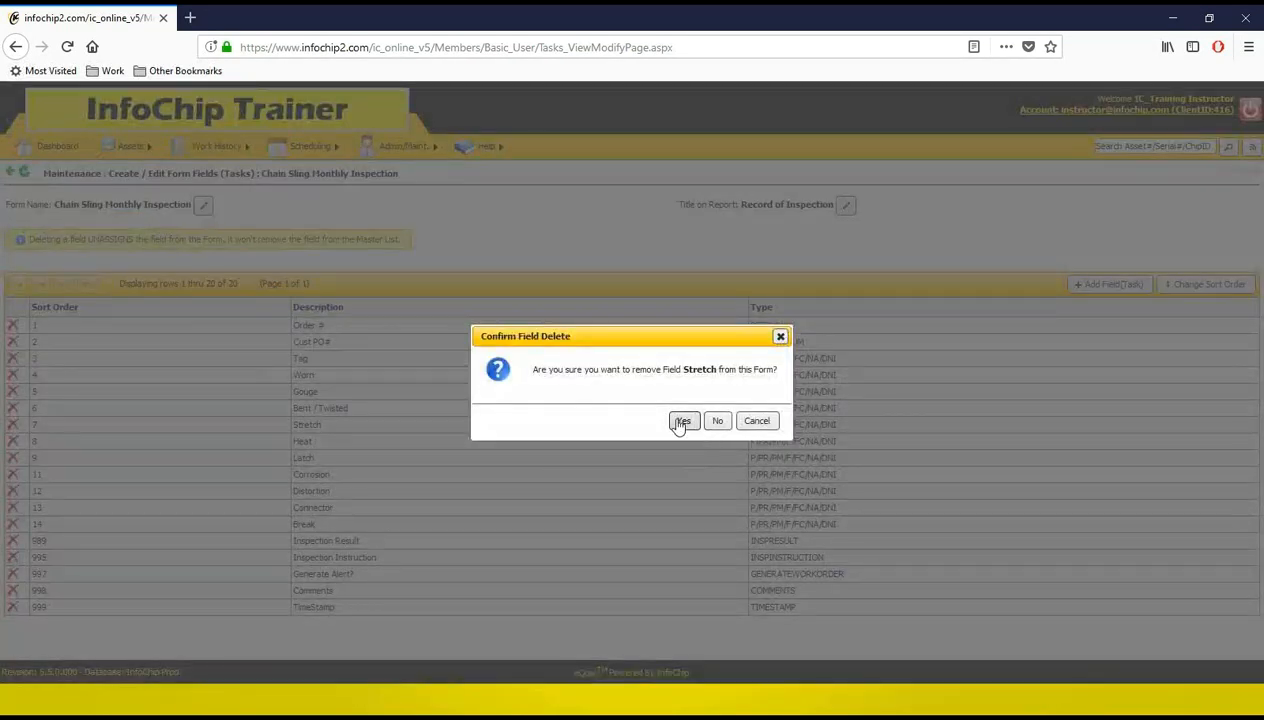
{"action": "left_click", "coordinate": [680, 423]}
{"action": "left_click", "coordinate": [13, 408]}
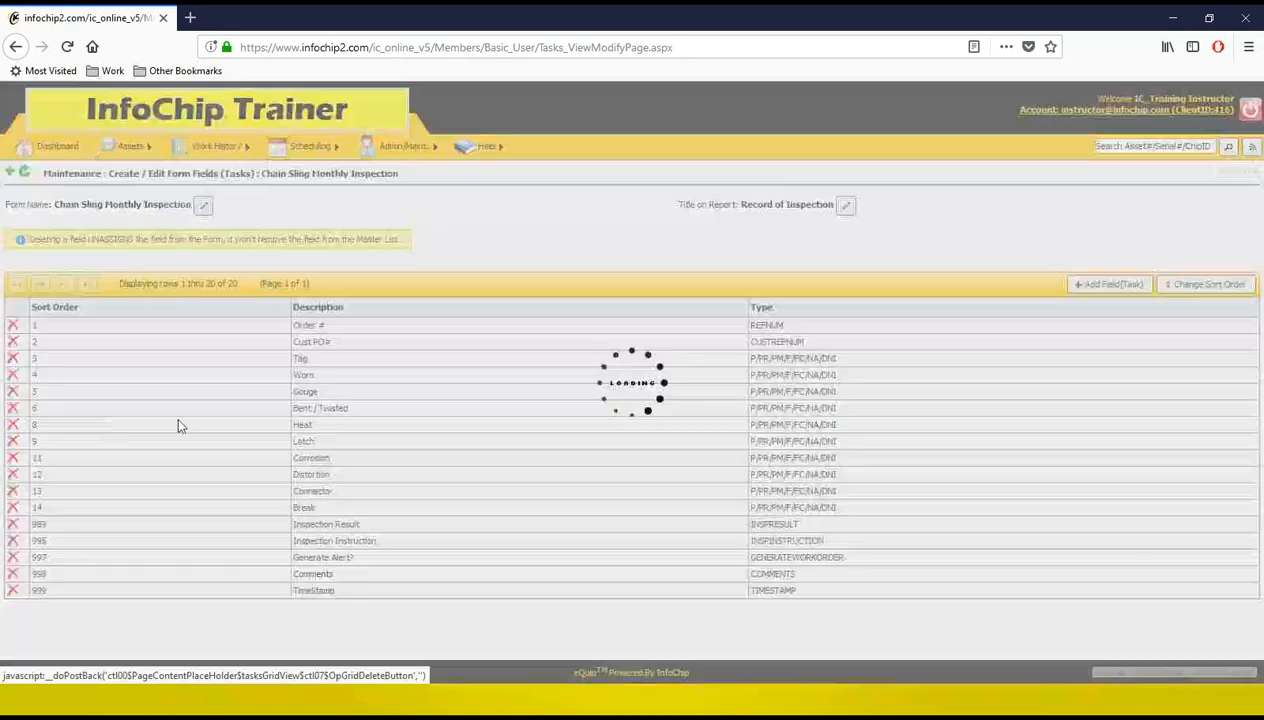
{"action": "left_click", "coordinate": [701, 423]}
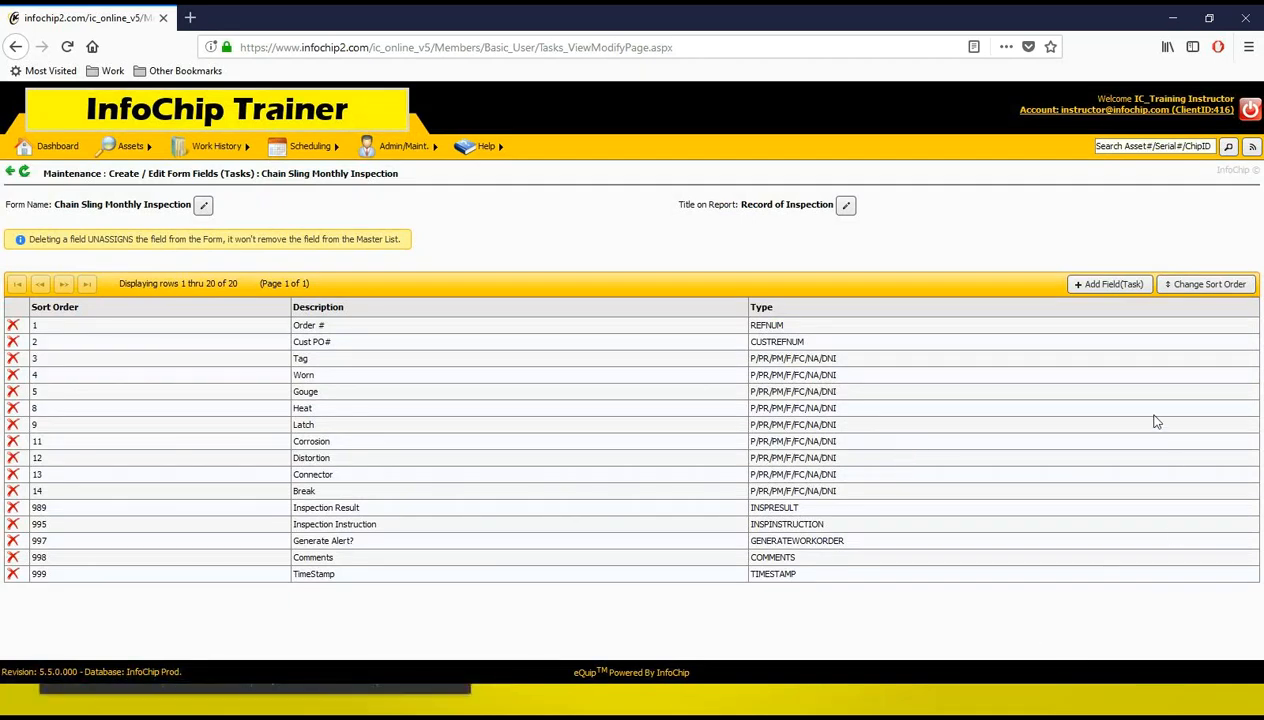
- Start adding a field to the form and choose the existing Tag field of type P/PR/PM/F/FC/NA/DNI
{"action": "left_click", "coordinate": [1112, 285]}
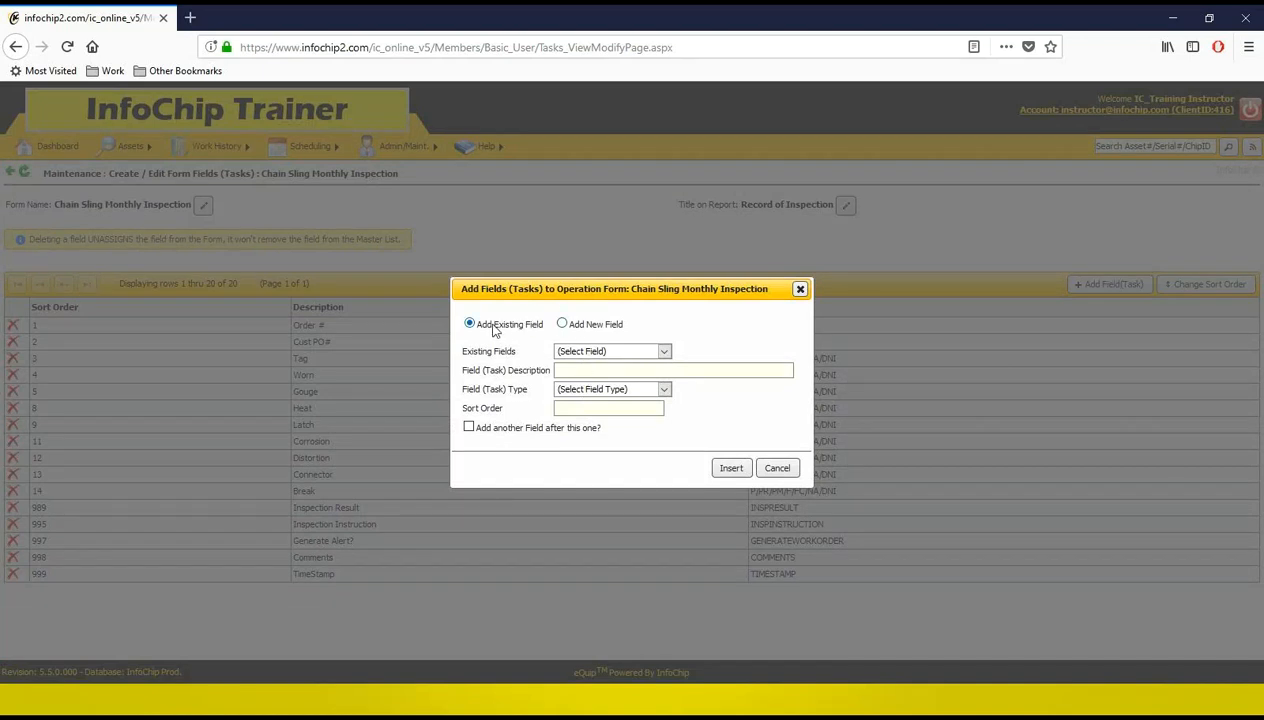
{"action": "left_click", "coordinate": [664, 352]}
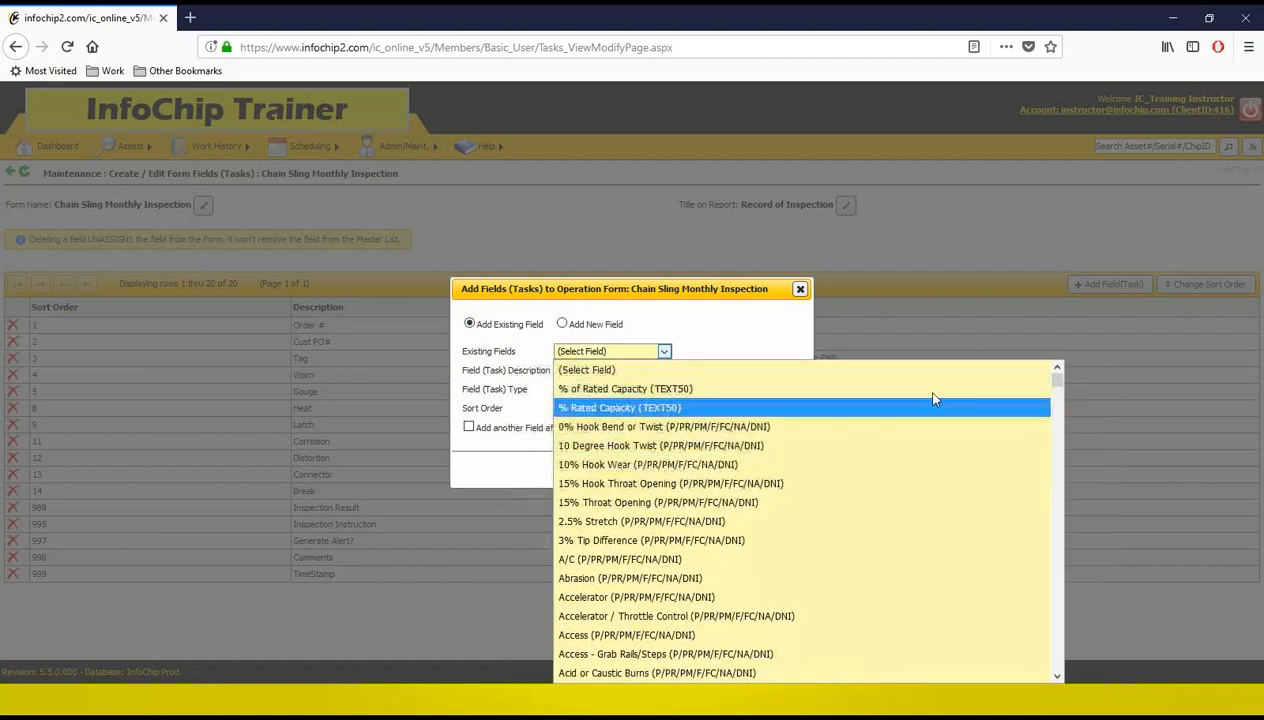
{"action": "left_click_drag", "start_coordinate": [1058, 386], "coordinate": [1055, 432]}
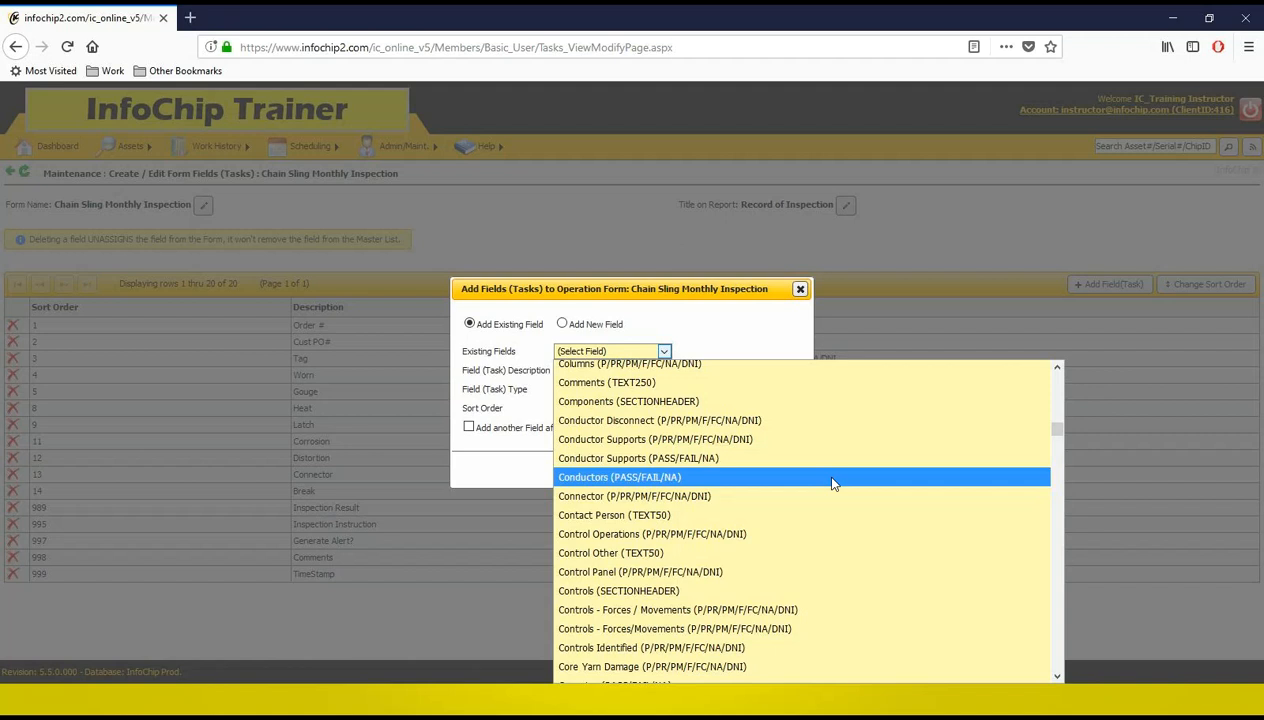
{"action": "key", "text": "t"}
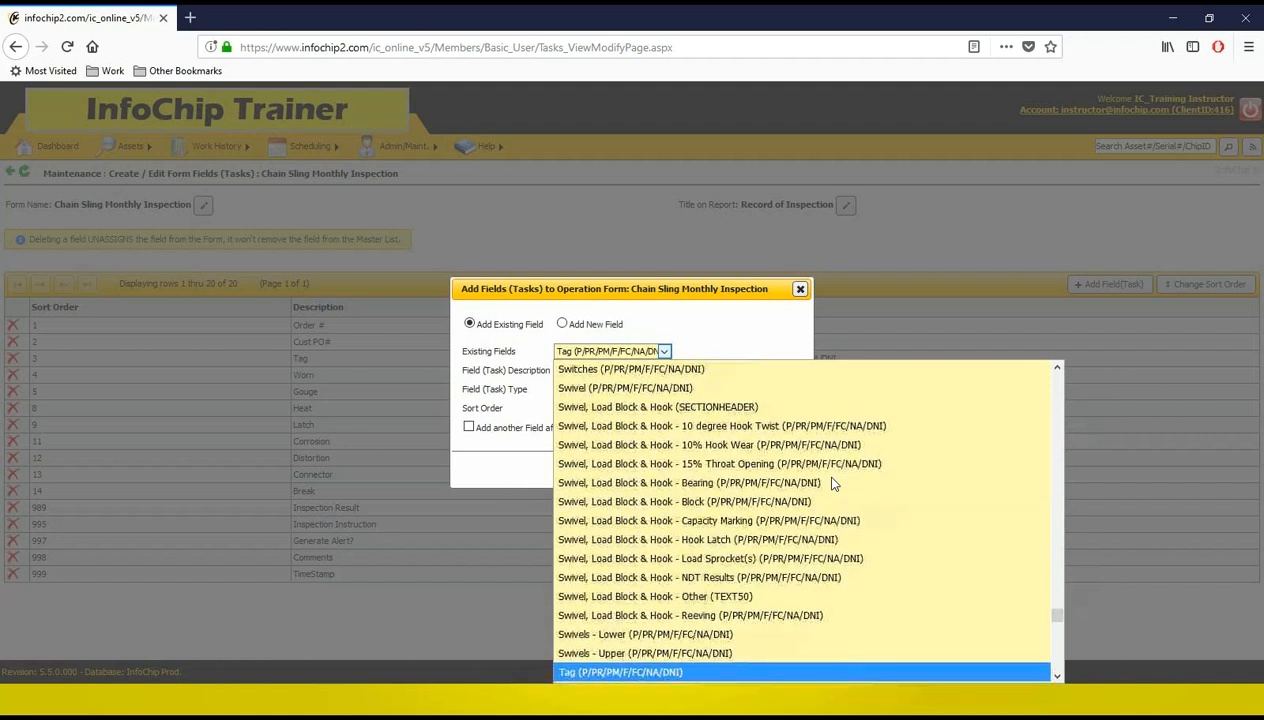
{"action": "scroll", "coordinate": [833, 484], "scroll_direction": "down", "scroll_amount": 10}
{"action": "scroll", "coordinate": [833, 489], "scroll_direction": "down", "scroll_amount": 3}
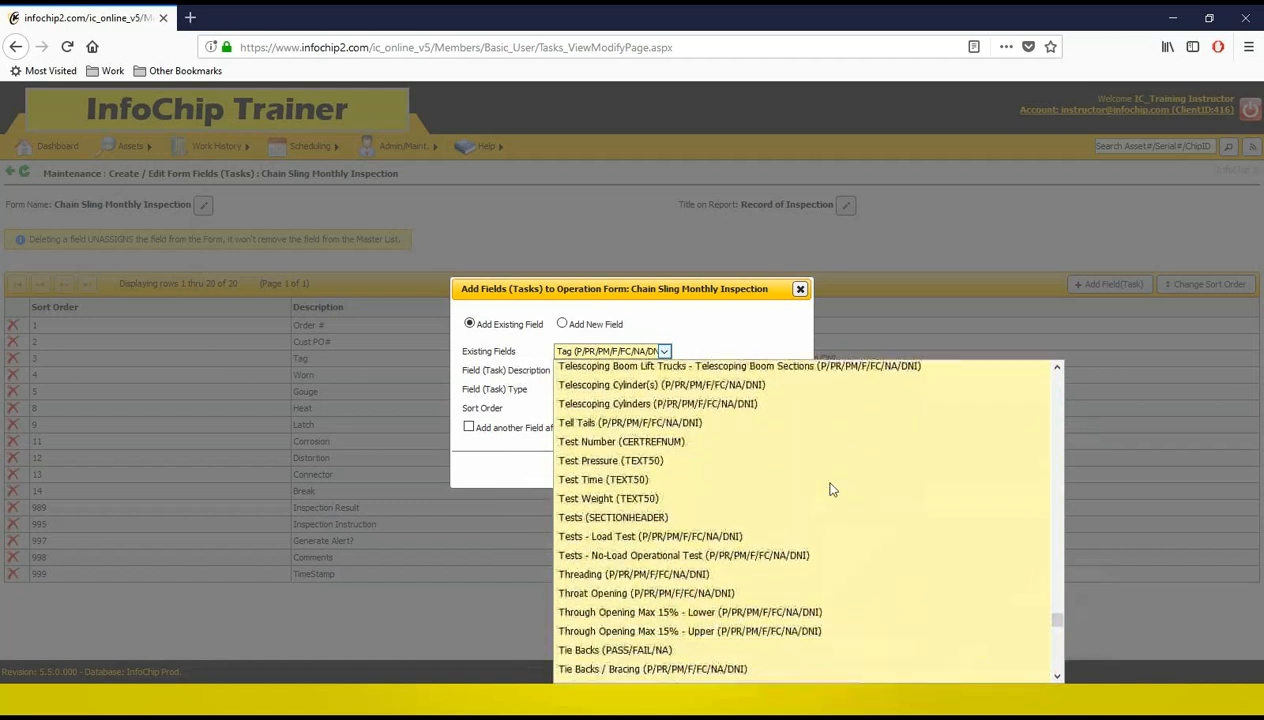
{"action": "left_click", "coordinate": [766, 341]}
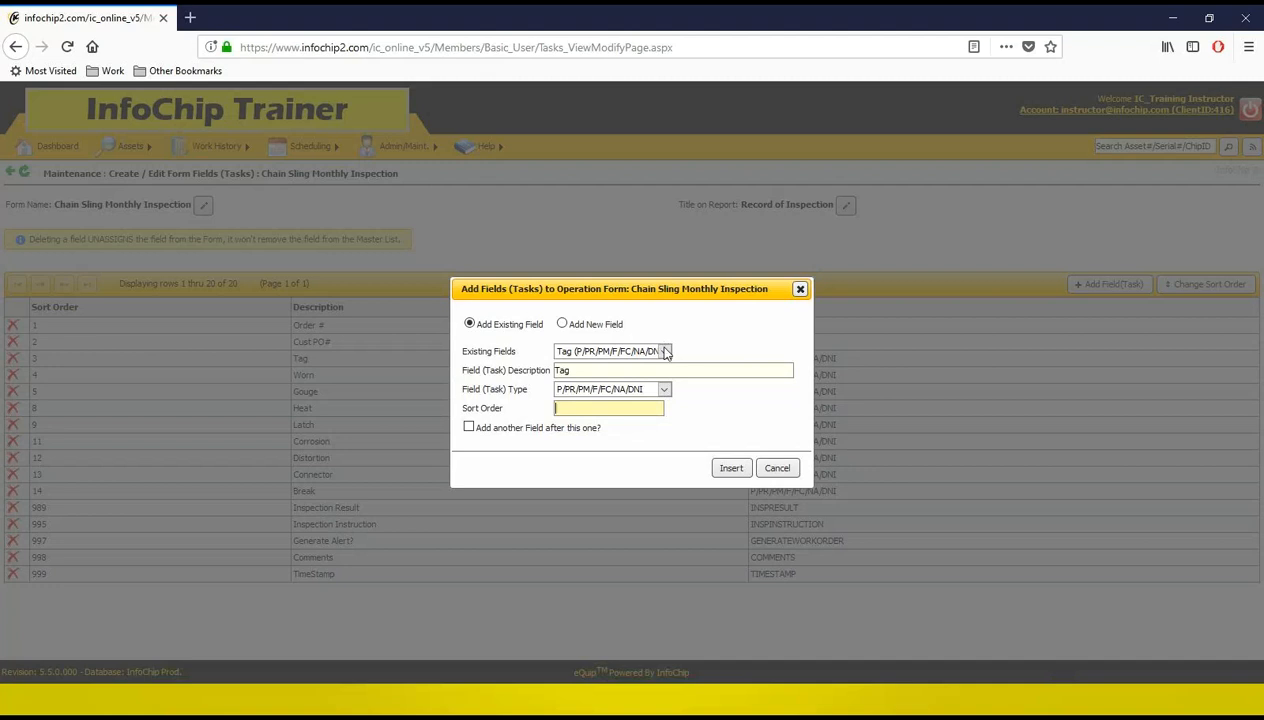
{"action": "left_click", "coordinate": [562, 325]}
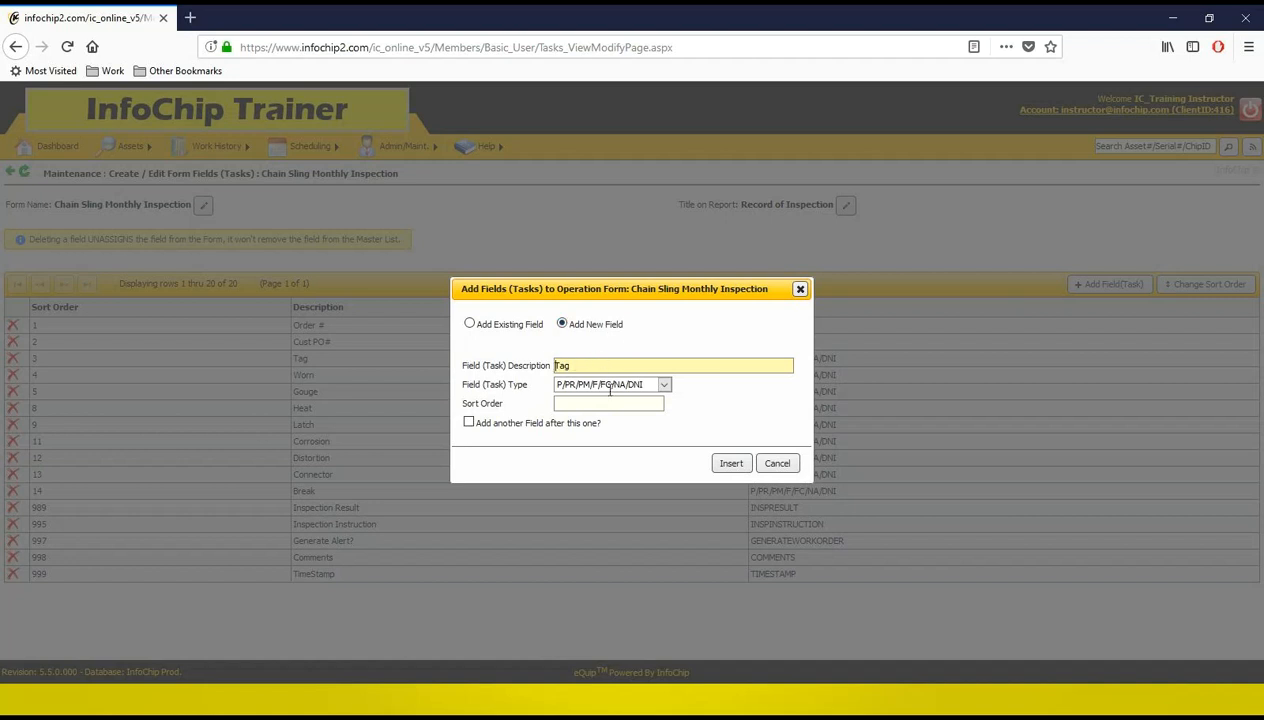
{"action": "left_click", "coordinate": [478, 331]}
{"action": "left_click", "coordinate": [492, 326]}
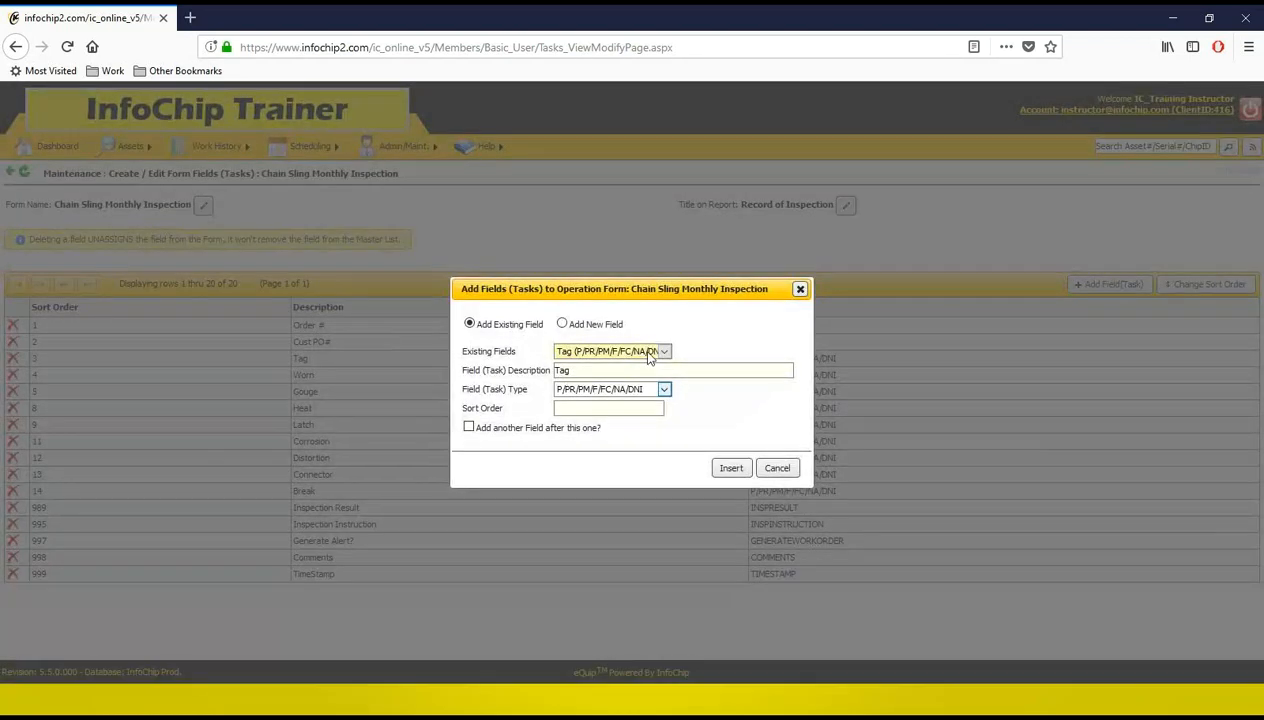
- Switch to adding a new field and set its description to "Documentation Check"
{"action": "left_click", "coordinate": [587, 326]}
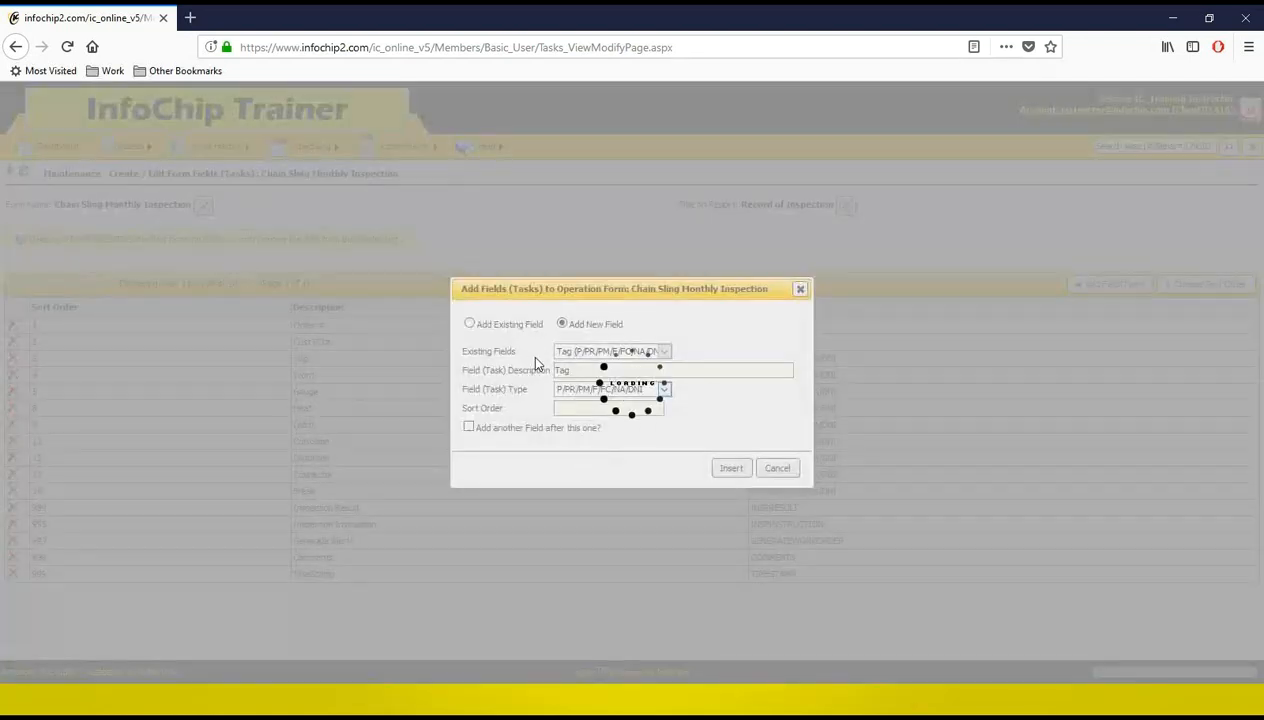
{"action": "double_click", "coordinate": [580, 366]}
{"action": "key", "text": "BackSpace"}
{"action": "type", "text": "Doc"}
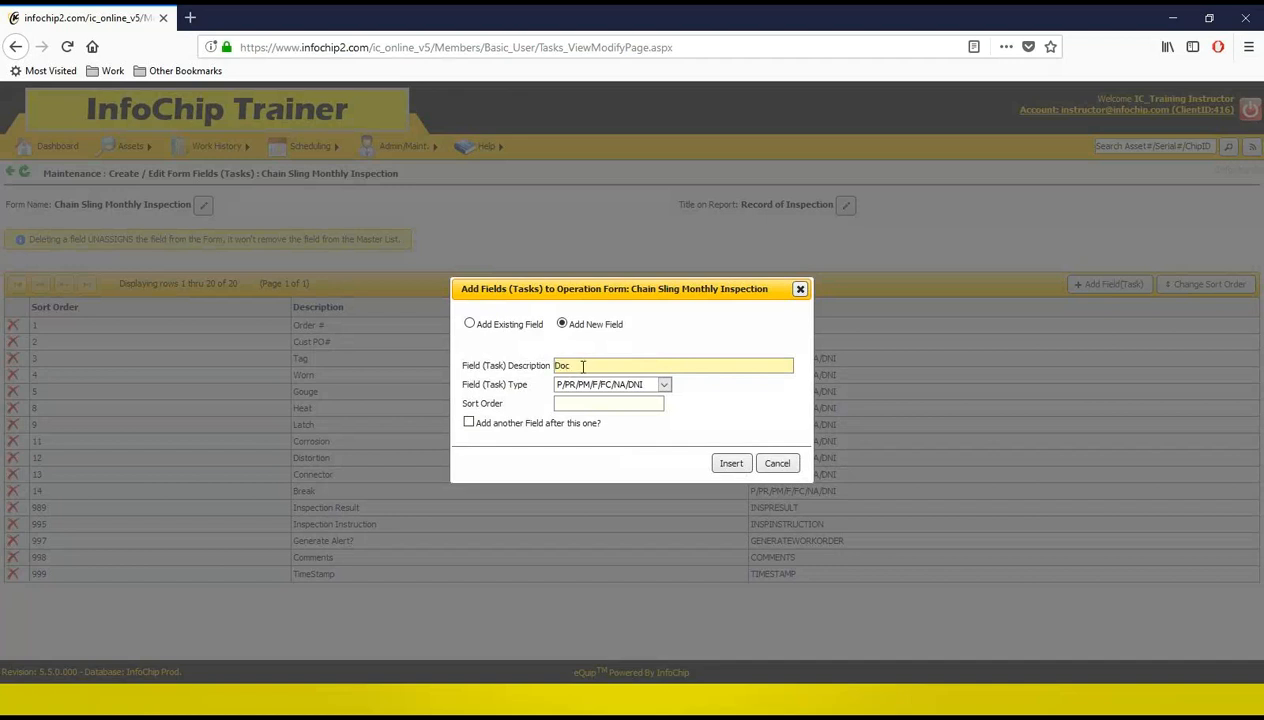
{"action": "type", "text": "umentation Check"}
- Review the available field types for the Documentation Check field, from CERTREFNUM through YES/NO/NA
{"action": "left_click", "coordinate": [600, 392]}
{"action": "scroll", "coordinate": [643, 277], "scroll_direction": "up", "scroll_amount": 1}
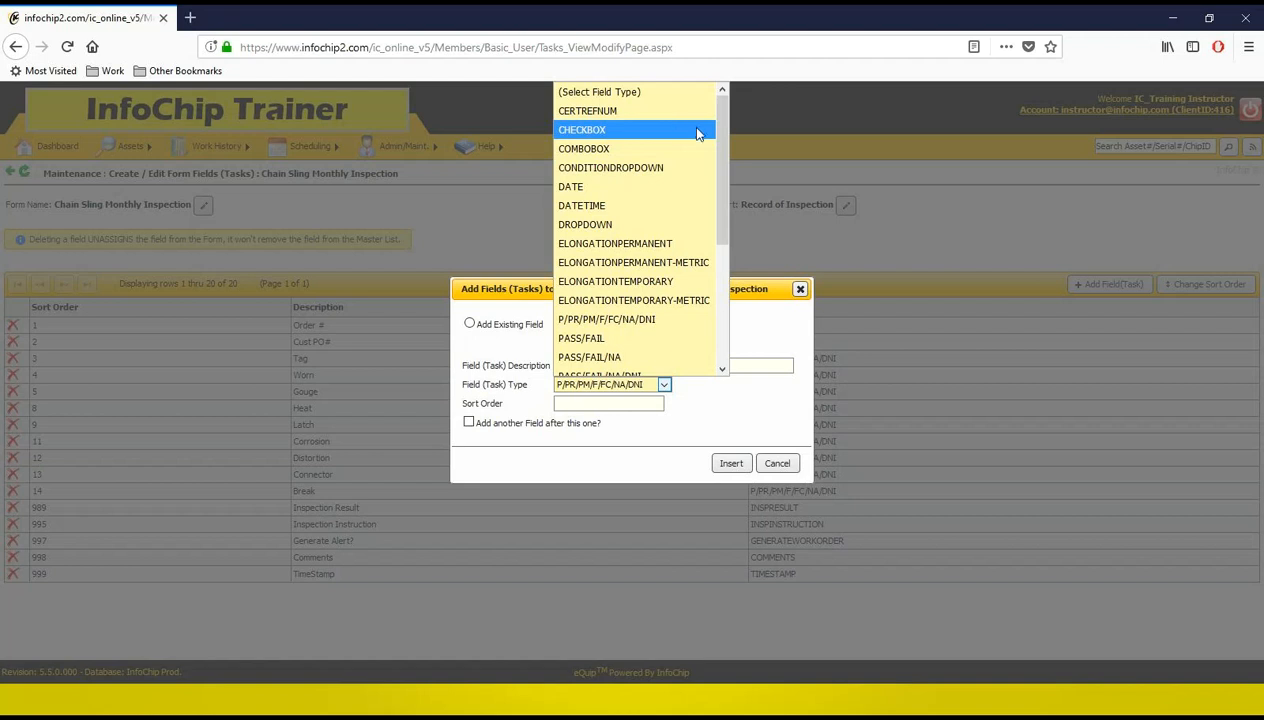
{"action": "scroll", "coordinate": [680, 145], "scroll_direction": "down", "scroll_amount": 2}
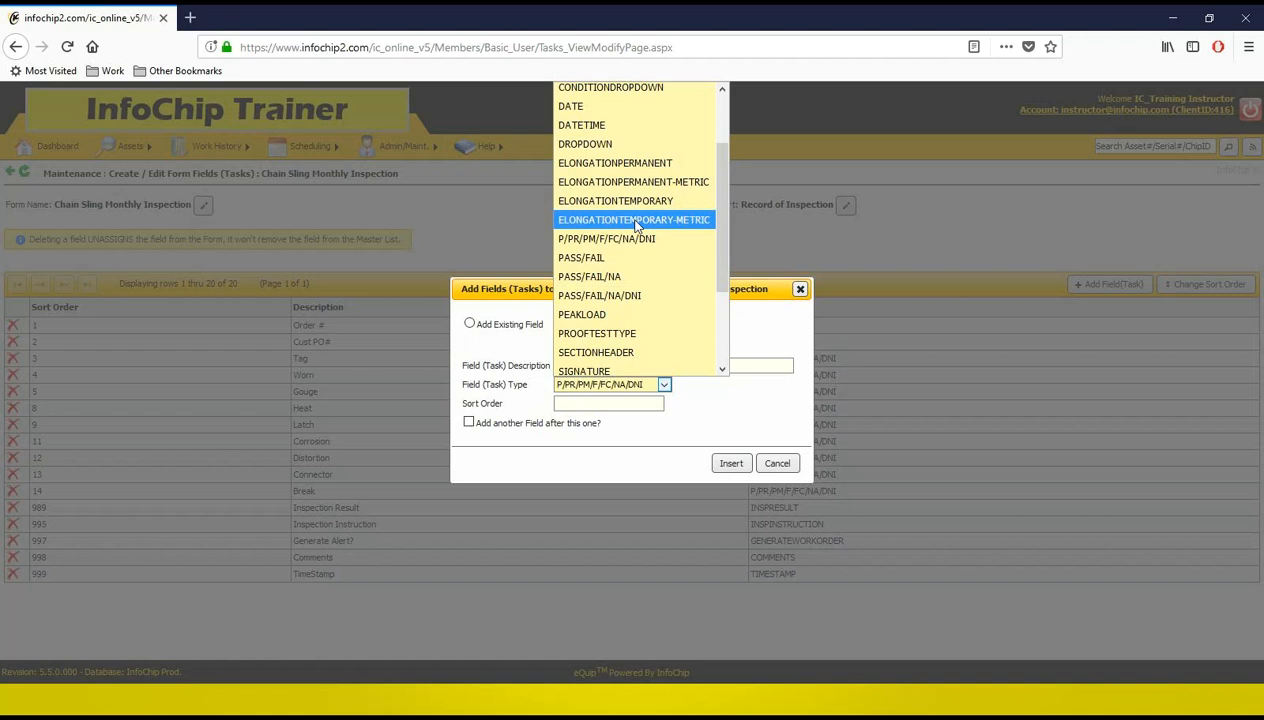
{"action": "scroll", "coordinate": [636, 225], "scroll_direction": "down", "scroll_amount": 2}
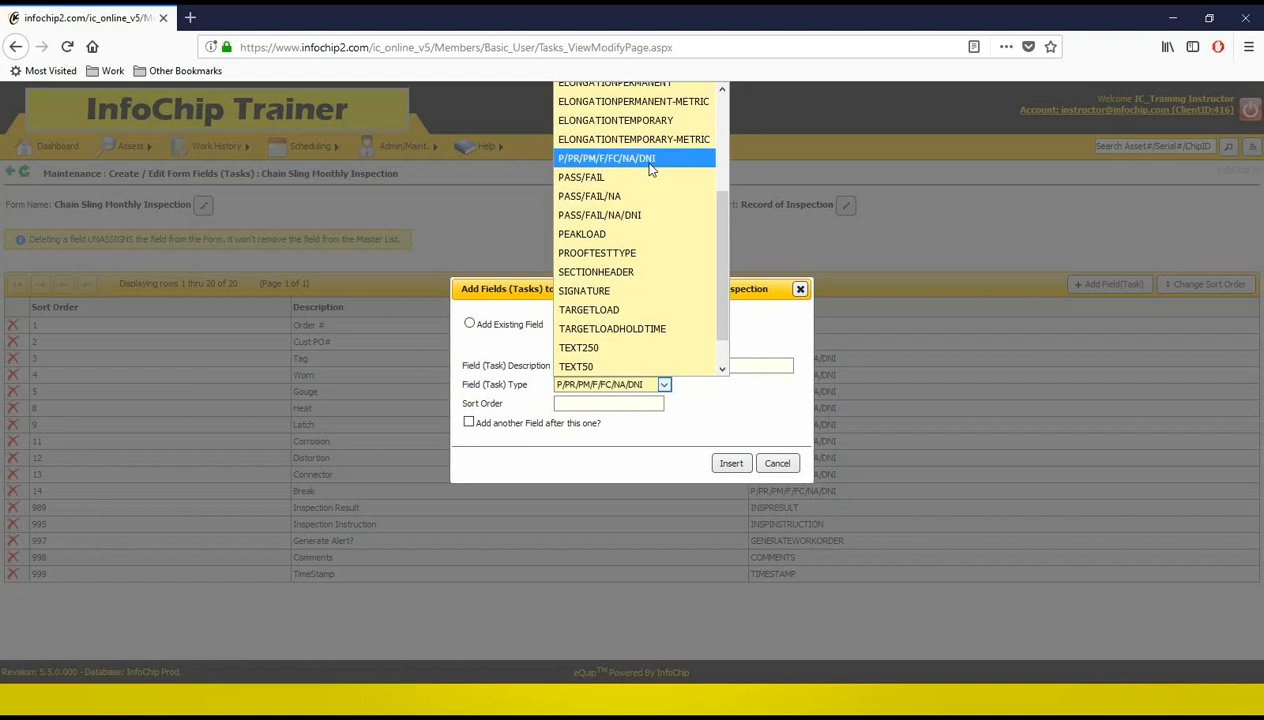
{"action": "key", "text": "Down"}
{"action": "key", "text": "Down"}
{"action": "key", "text": "Down"}
{"action": "key", "text": "Down"}
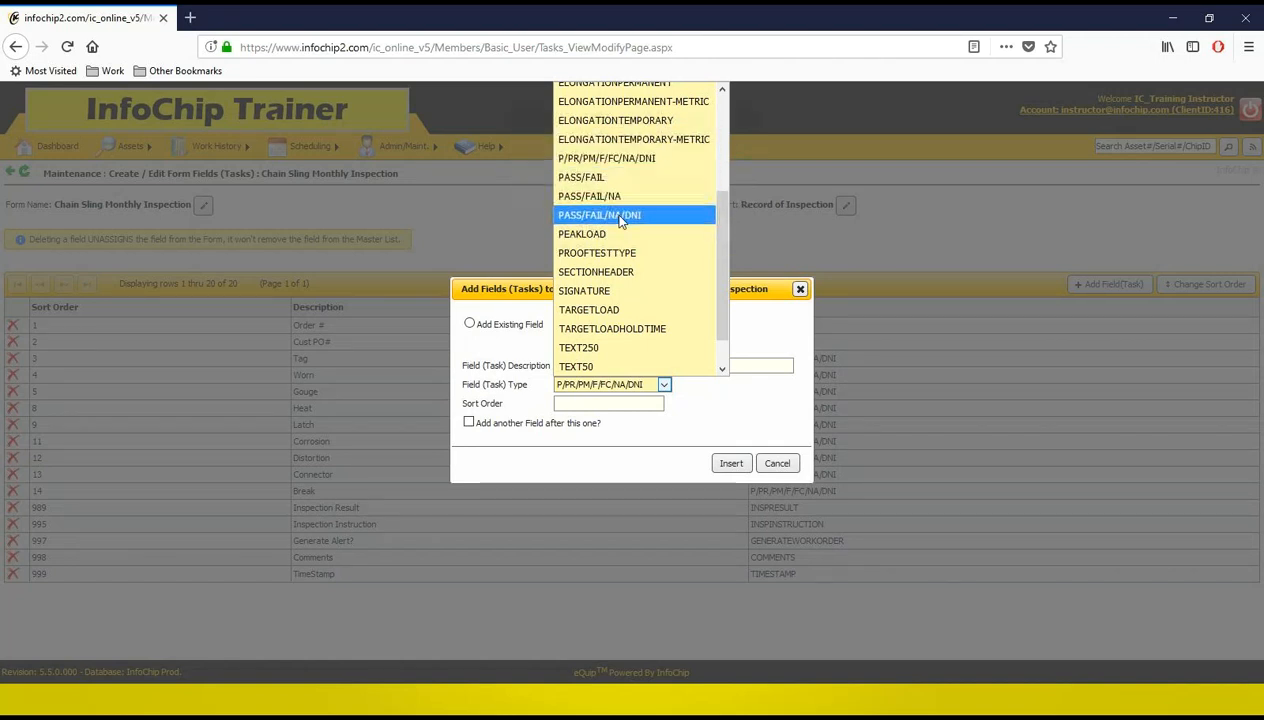
{"action": "scroll", "coordinate": [620, 220], "scroll_direction": "down", "scroll_amount": 2}
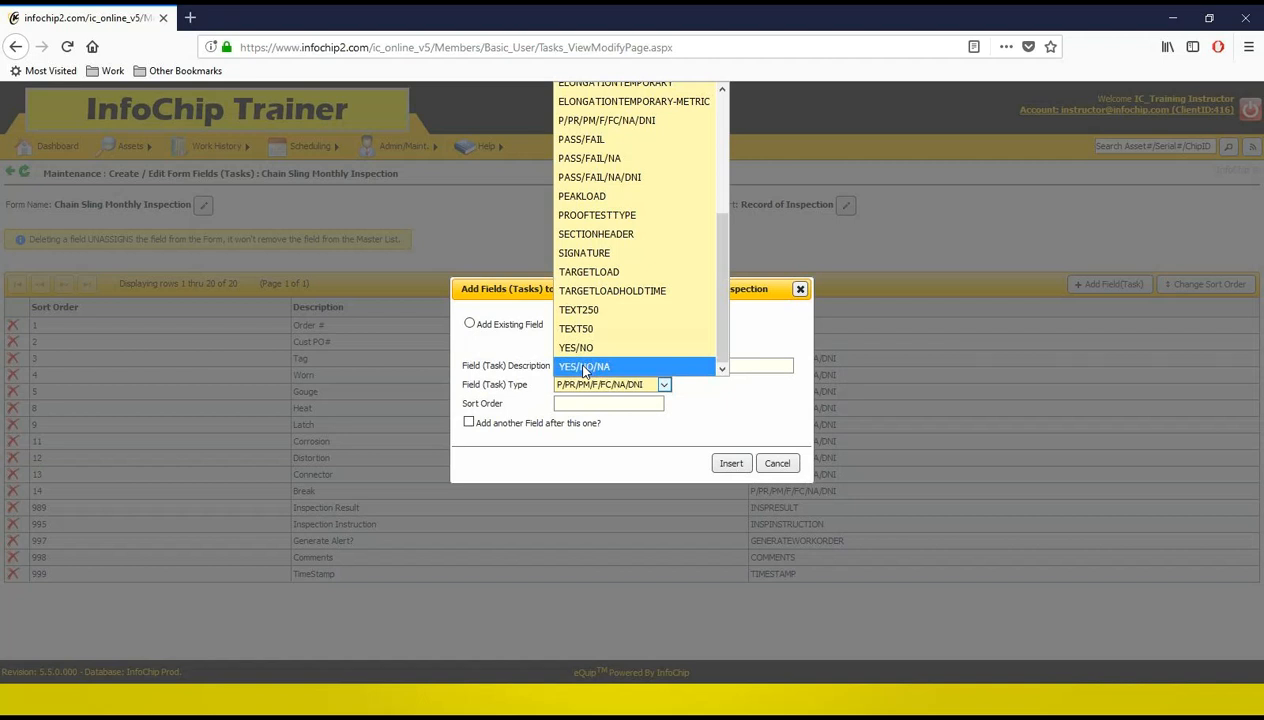
{"action": "left_click", "coordinate": [730, 420]}
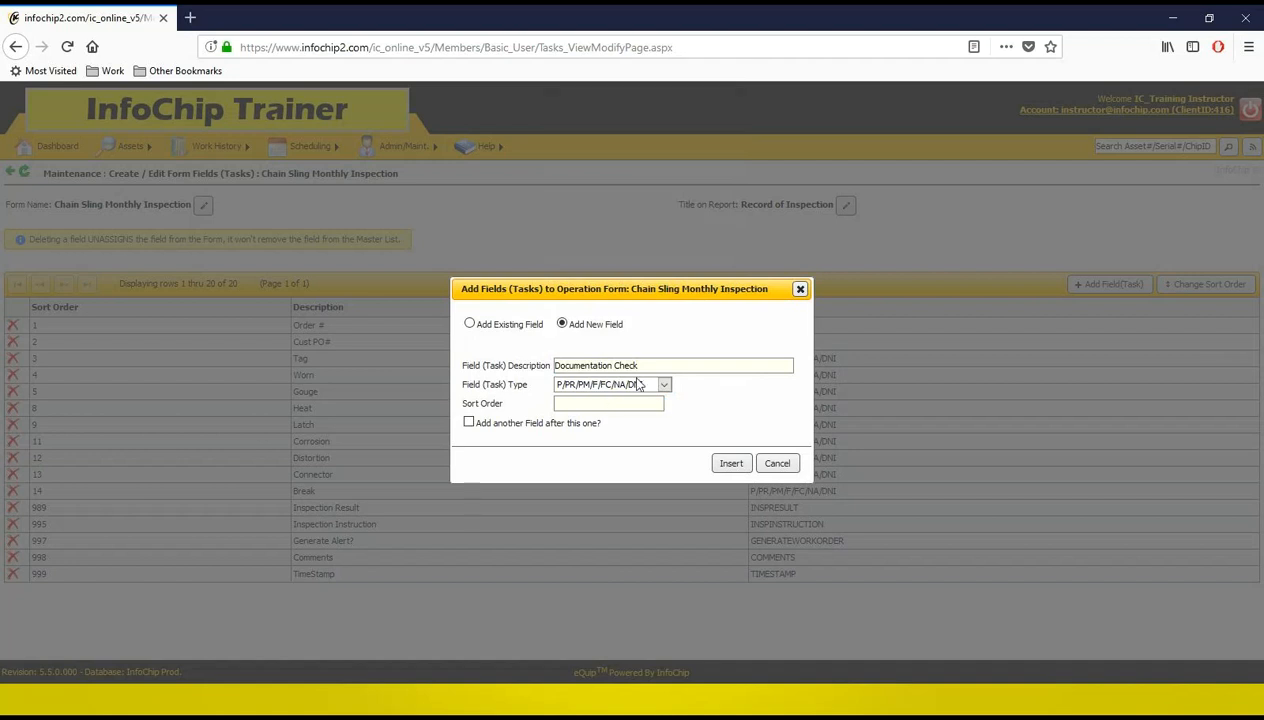
- Give the Documentation Check field sort order 20 and type CHECKBOX, and insert it with the option to add another field enabled
{"action": "left_click", "coordinate": [590, 406]}
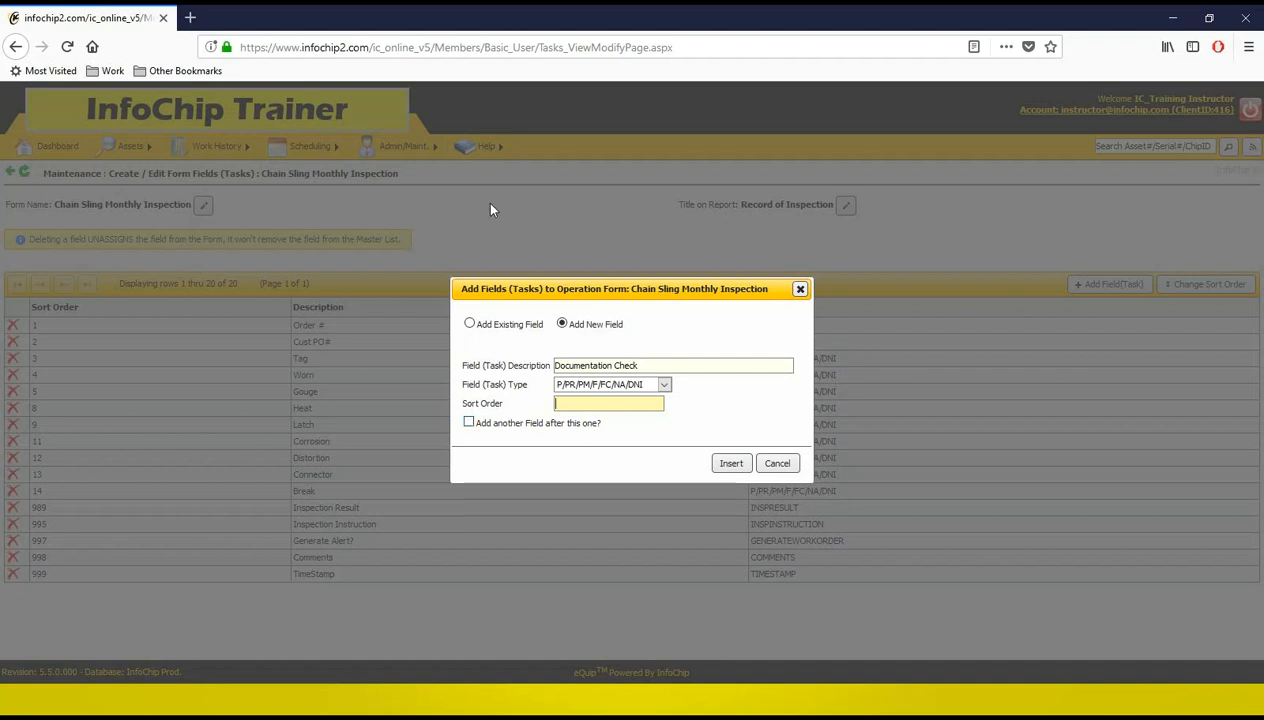
{"action": "type", "text": "20"}
{"action": "left_click", "coordinate": [590, 462]}
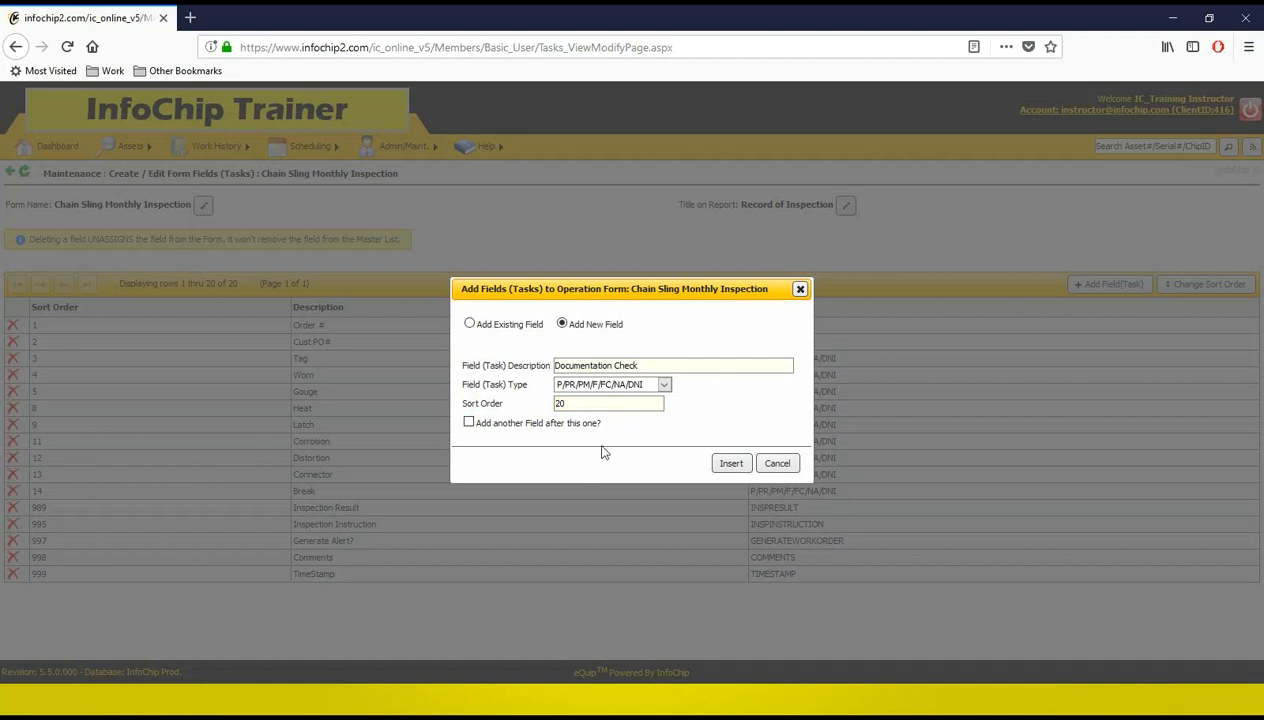
{"action": "left_click", "coordinate": [597, 386]}
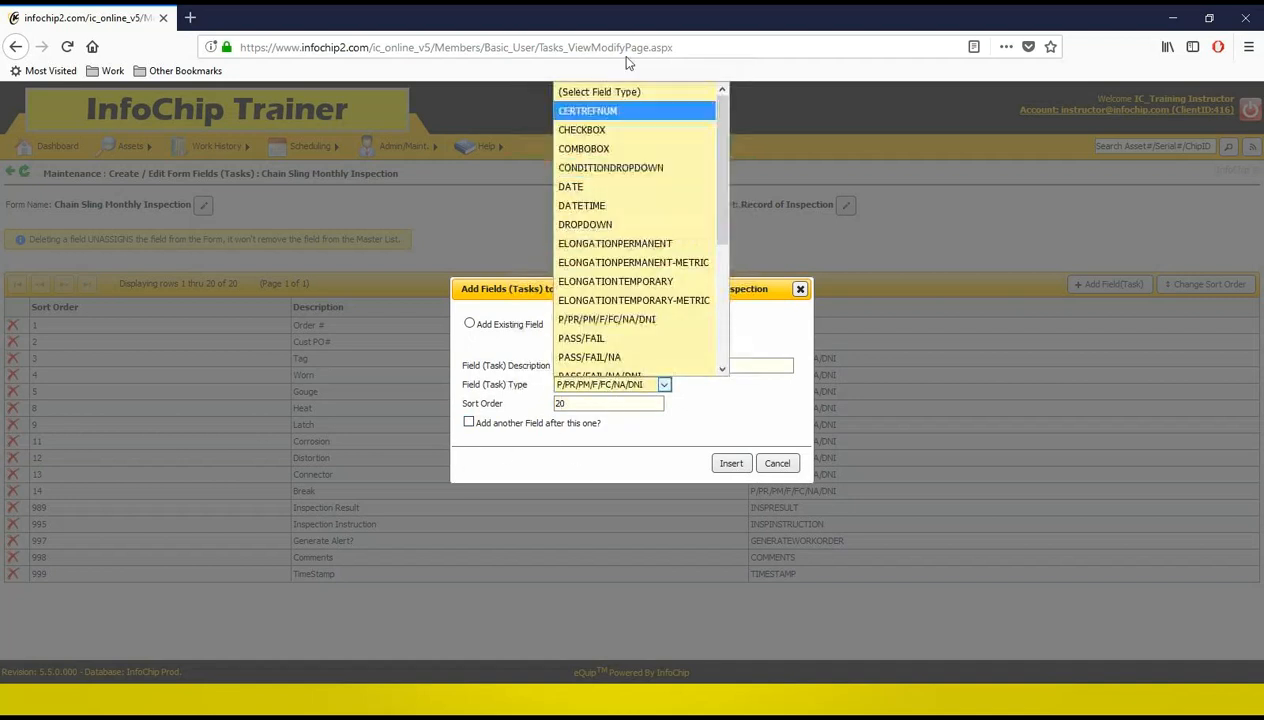
{"action": "left_click", "coordinate": [606, 130]}
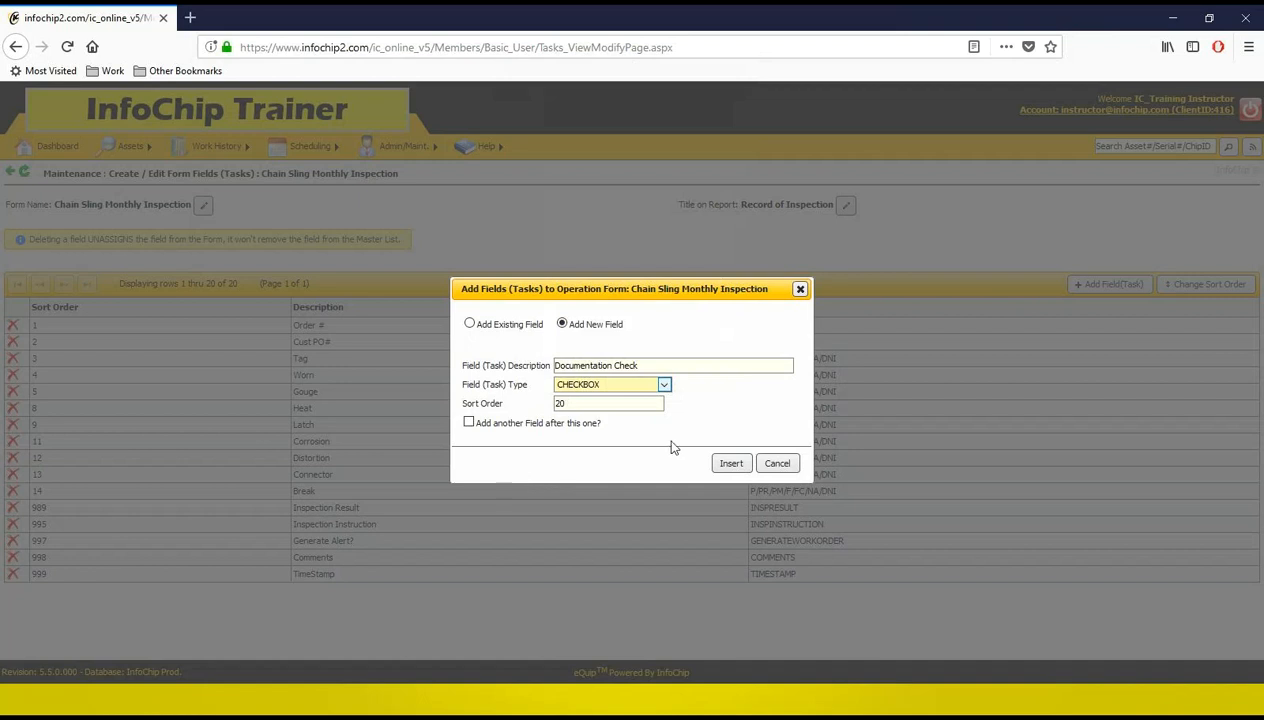
{"action": "left_click", "coordinate": [470, 423]}
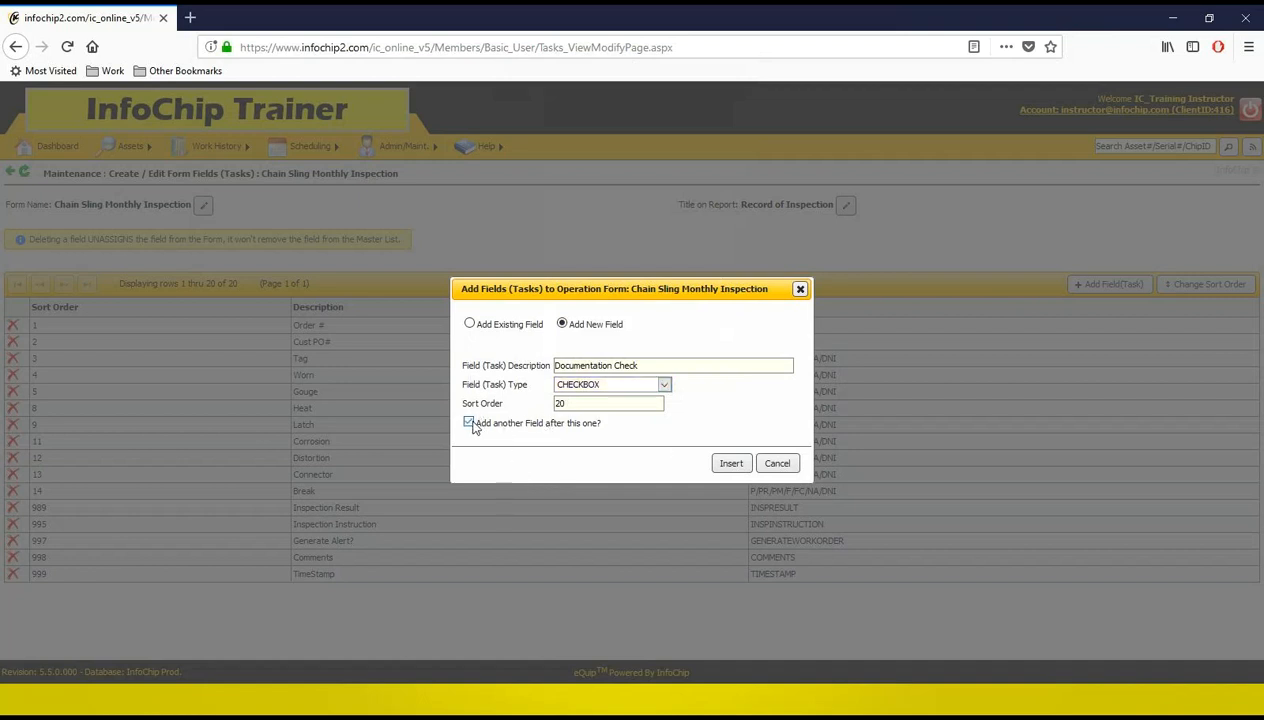
{"action": "left_click", "coordinate": [732, 465]}
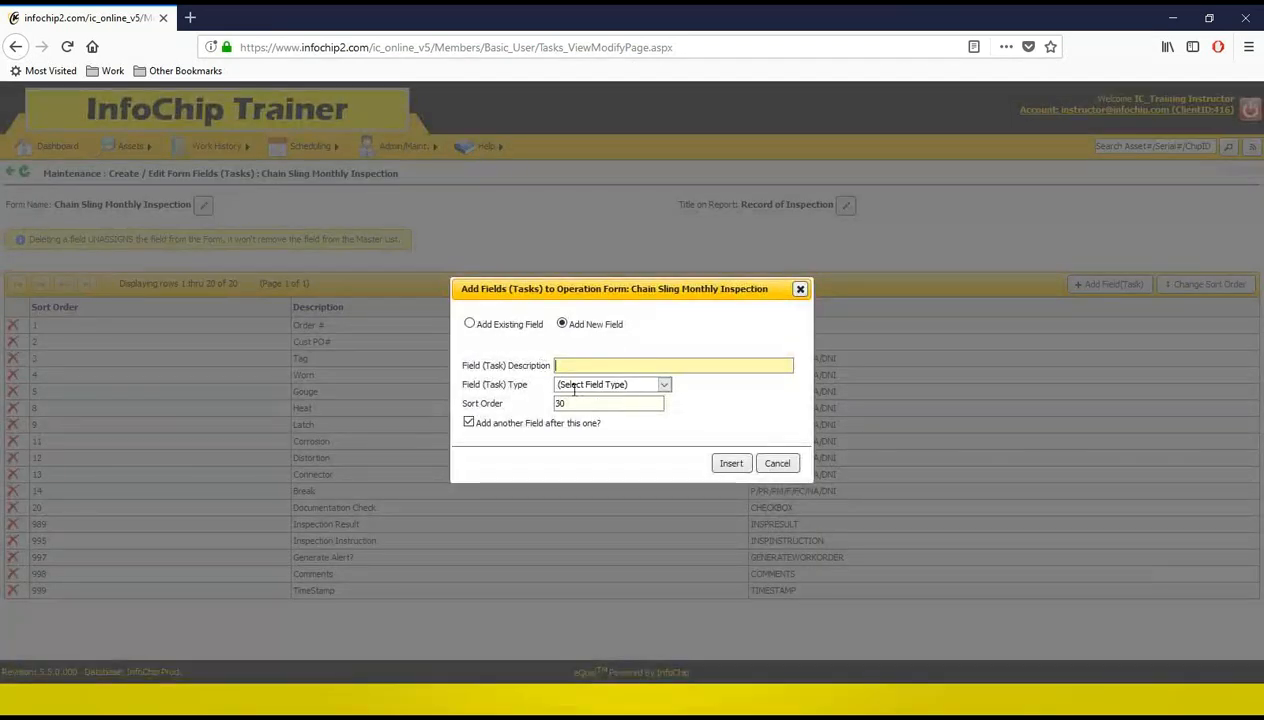
- Try to insert a new field described as Hooks with type P/PR/PM/F/FC/NA/DNI and sort order 30
{"action": "left_click", "coordinate": [588, 362]}
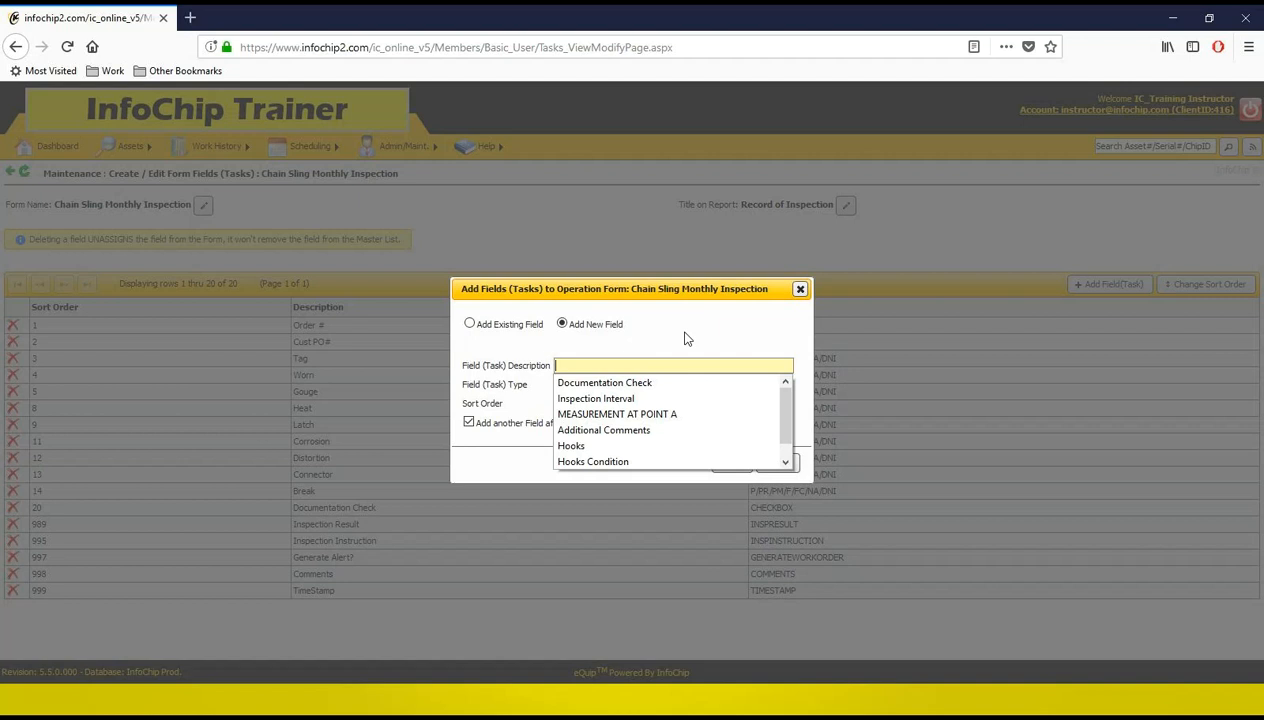
{"action": "left_click", "coordinate": [572, 445]}
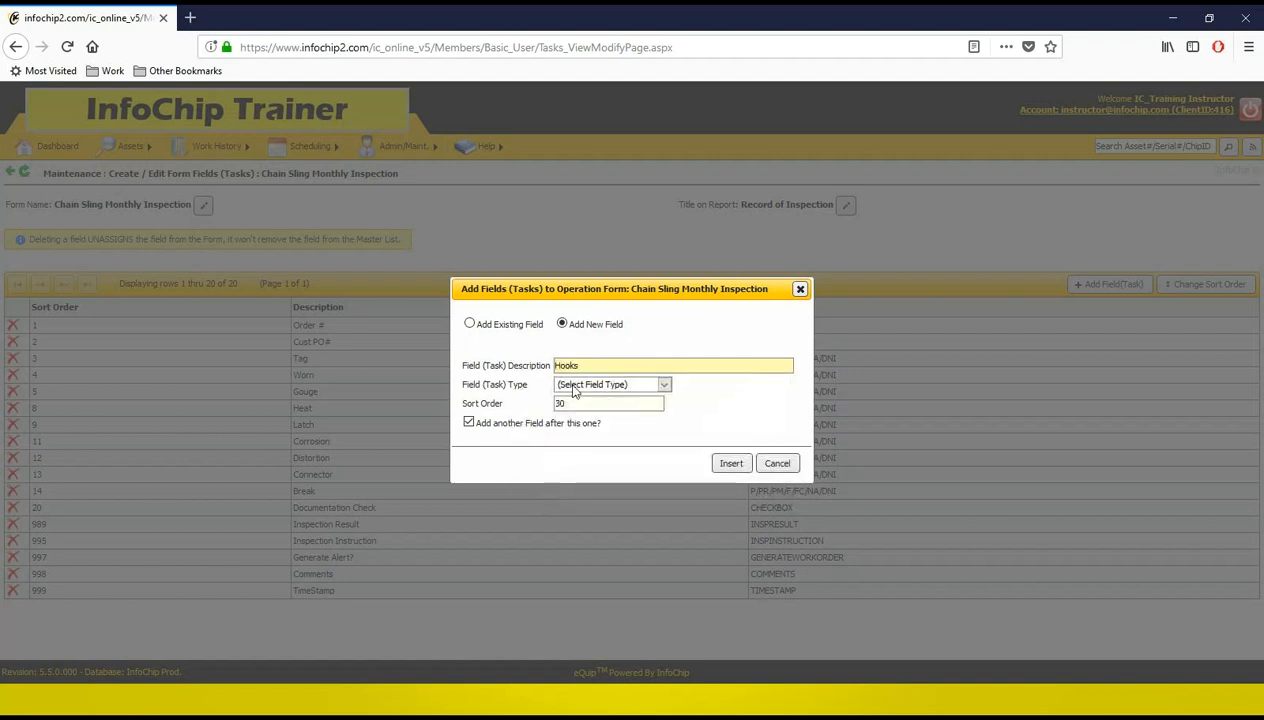
{"action": "left_click", "coordinate": [664, 385]}
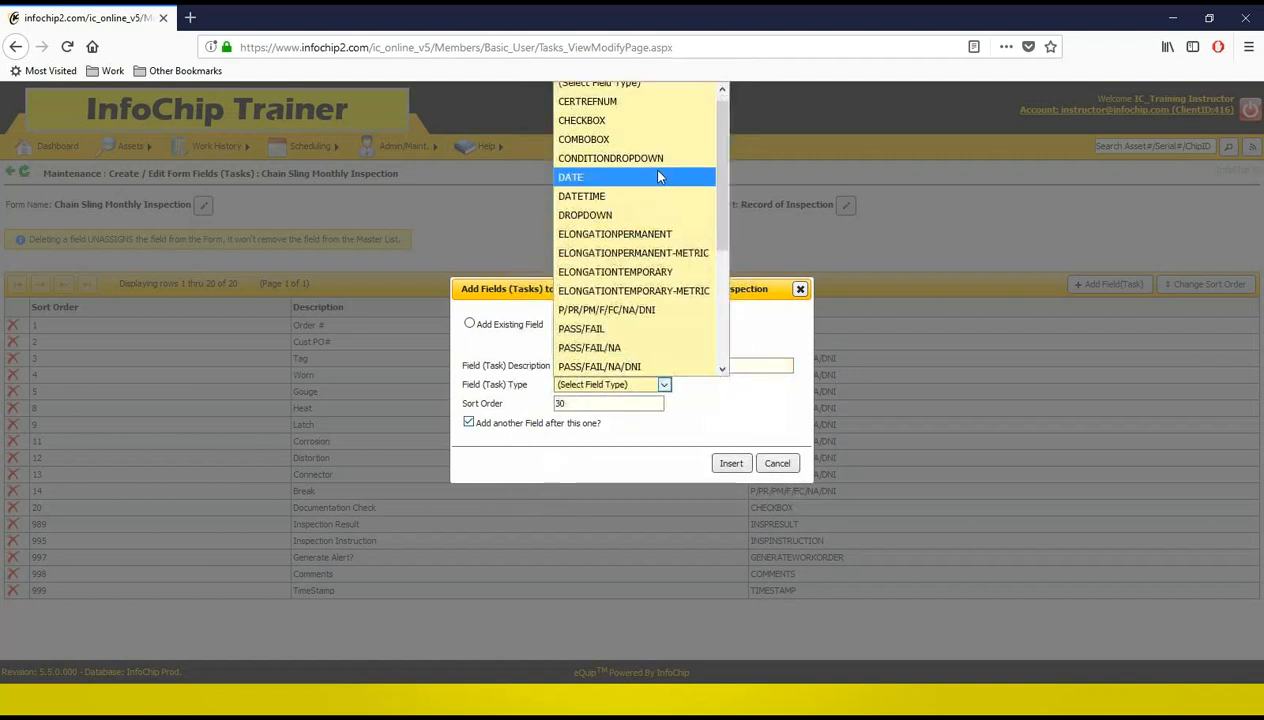
{"action": "left_click", "coordinate": [615, 310]}
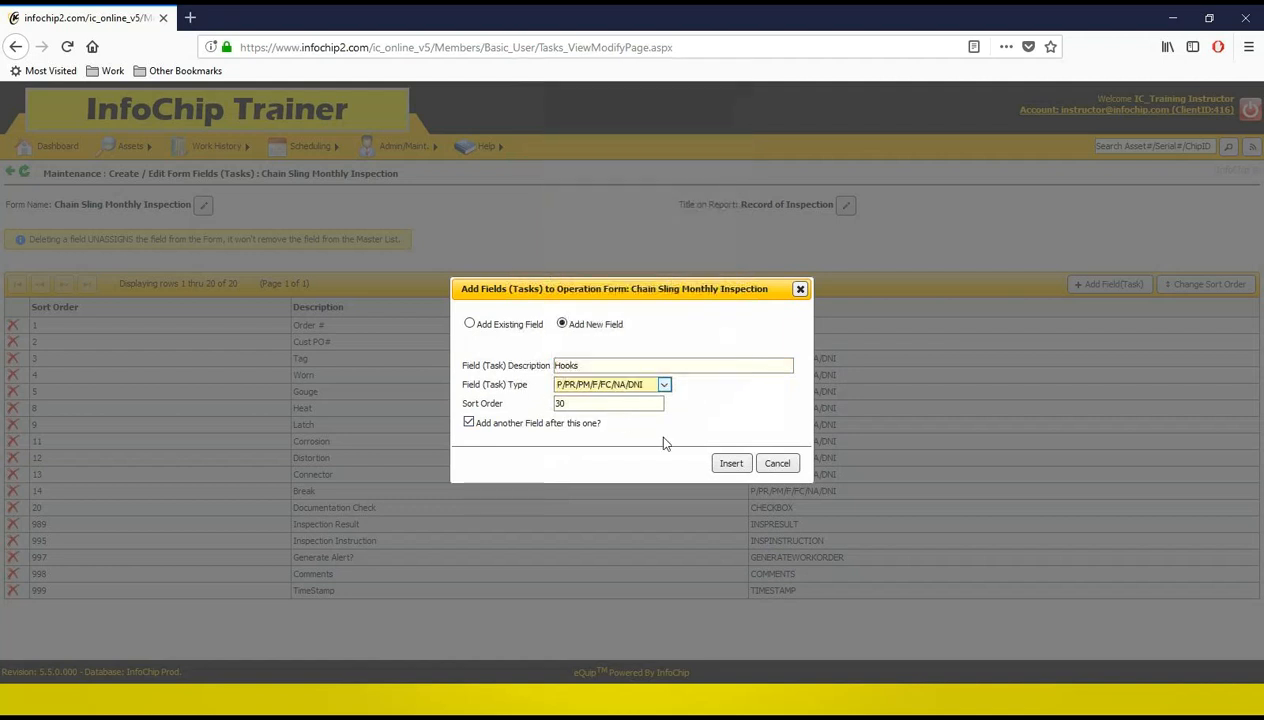
{"action": "left_click", "coordinate": [731, 464]}
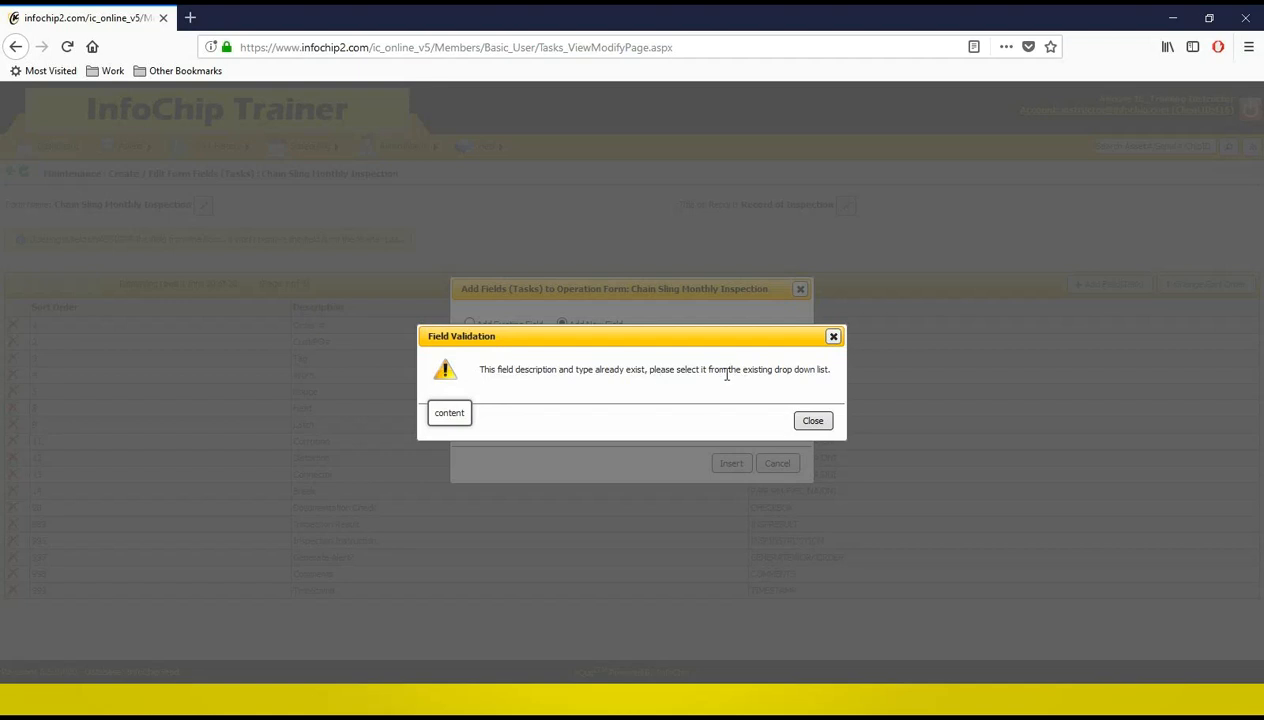
{"action": "left_click", "coordinate": [813, 421]}
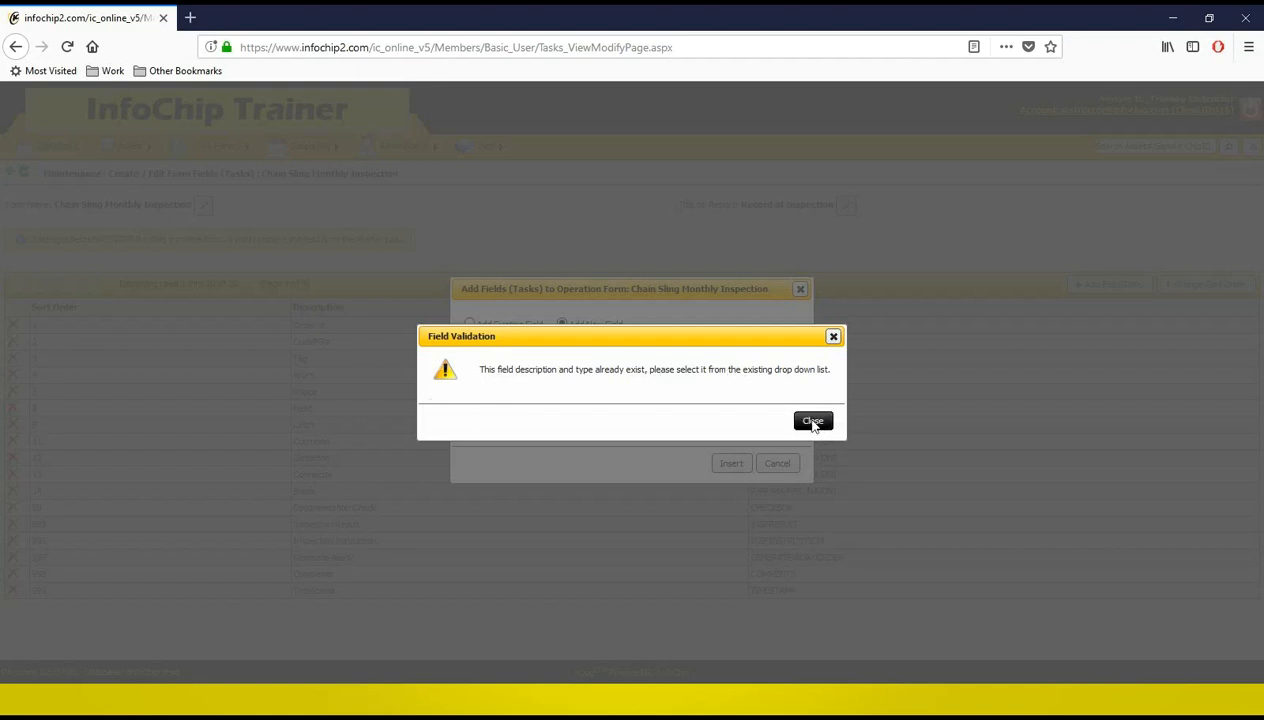
- Add the existing Hooks (P/PR/PM/F/FC/NA/DNI) field with sort order 30, without adding another field after it
{"action": "left_click", "coordinate": [498, 325]}
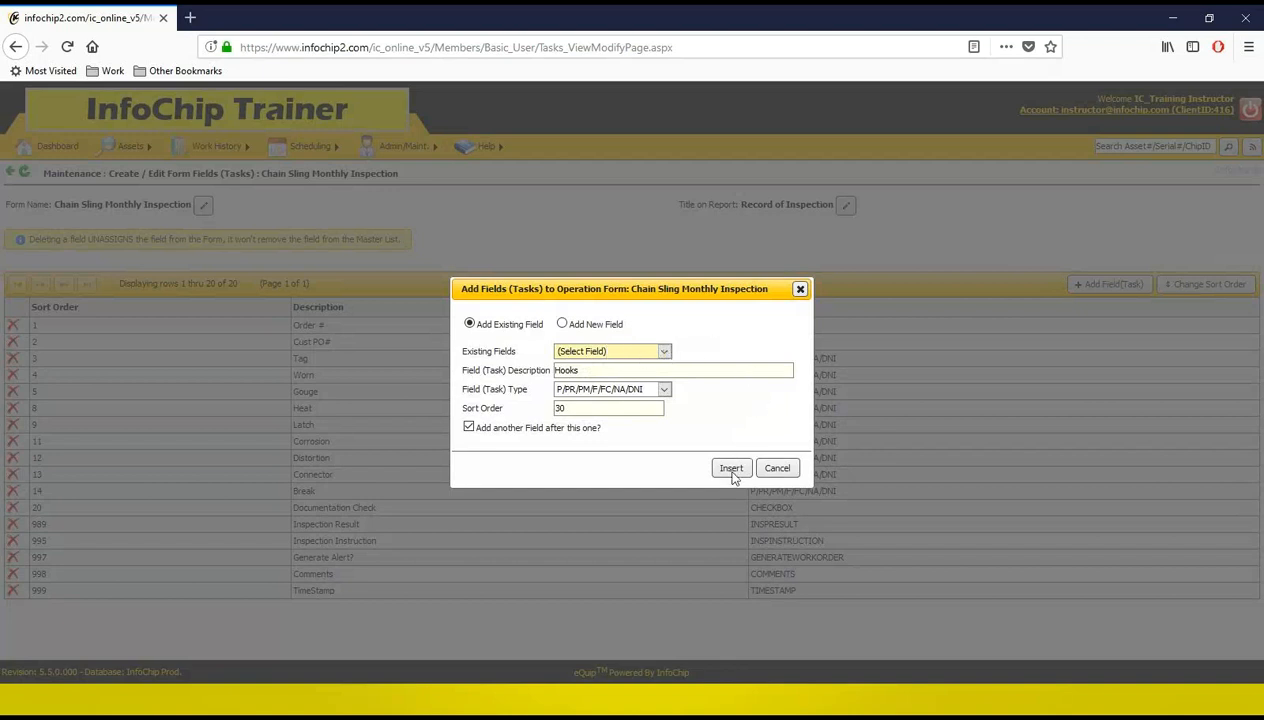
{"action": "left_click", "coordinate": [612, 351]}
{"action": "type", "text": "hooks"}
{"action": "scroll", "coordinate": [702, 421], "scroll_direction": "down", "scroll_amount": 3}
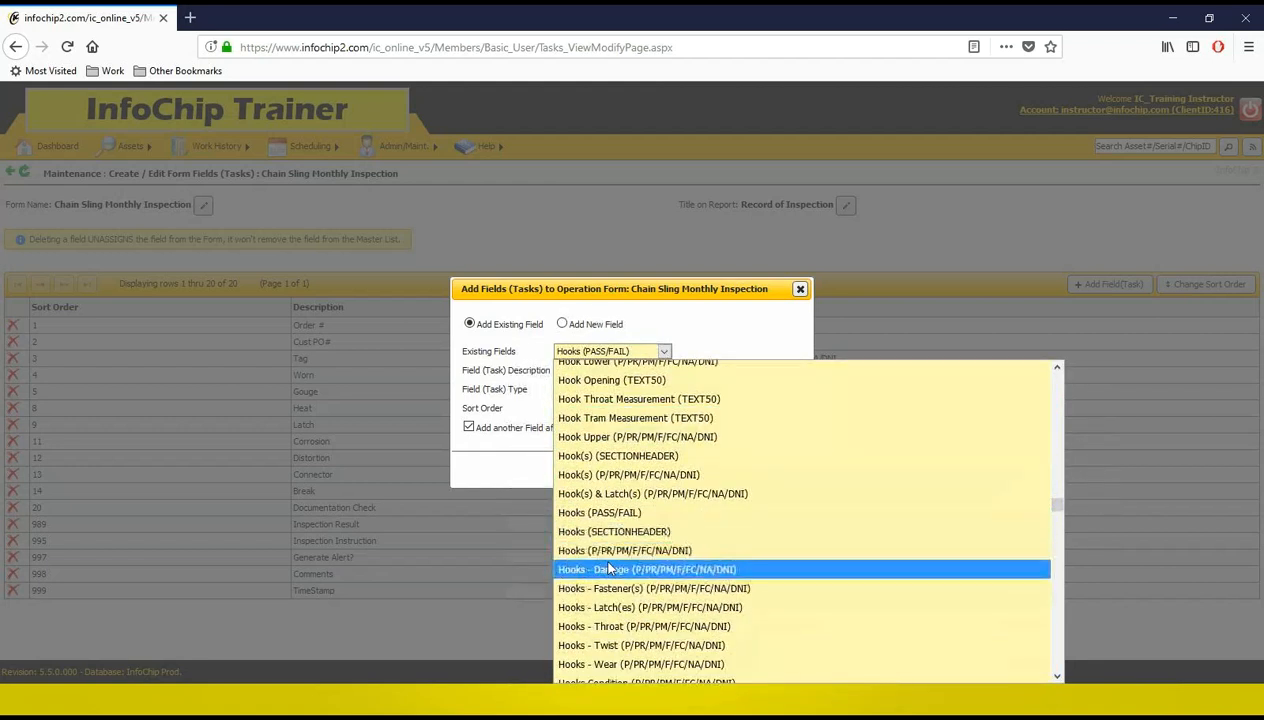
{"action": "left_click", "coordinate": [606, 556]}
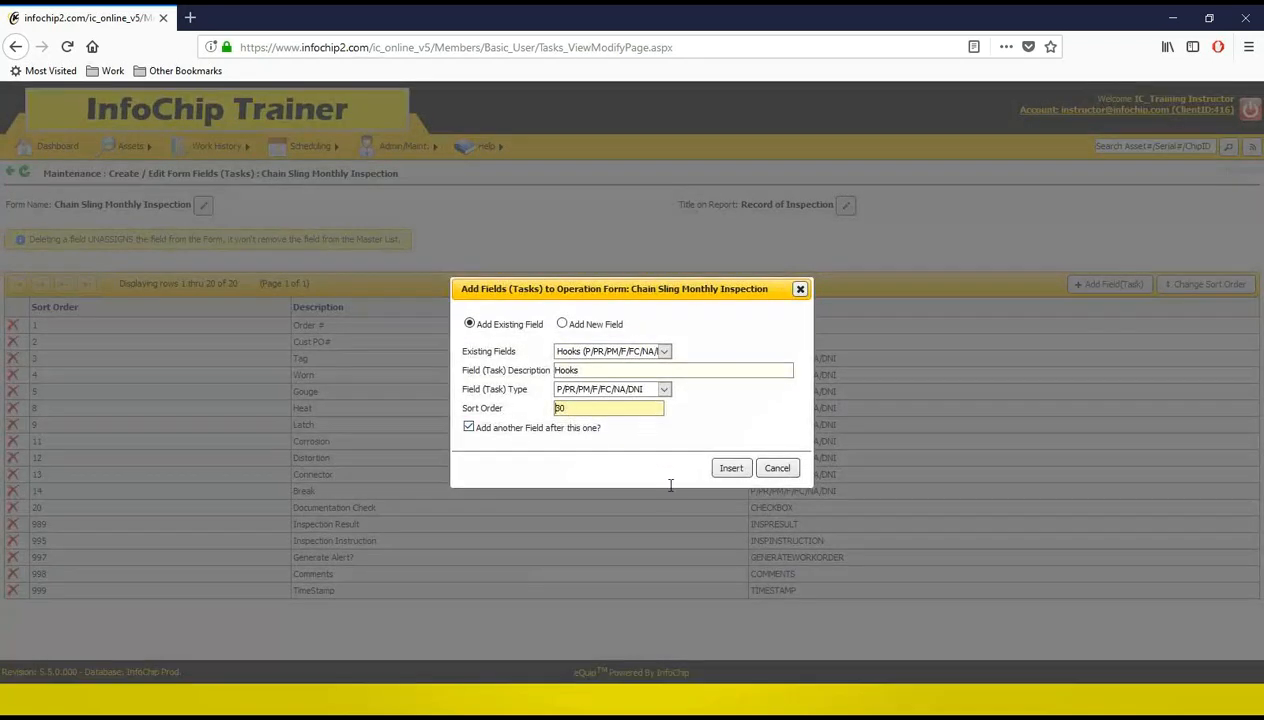
{"action": "left_click", "coordinate": [500, 428]}
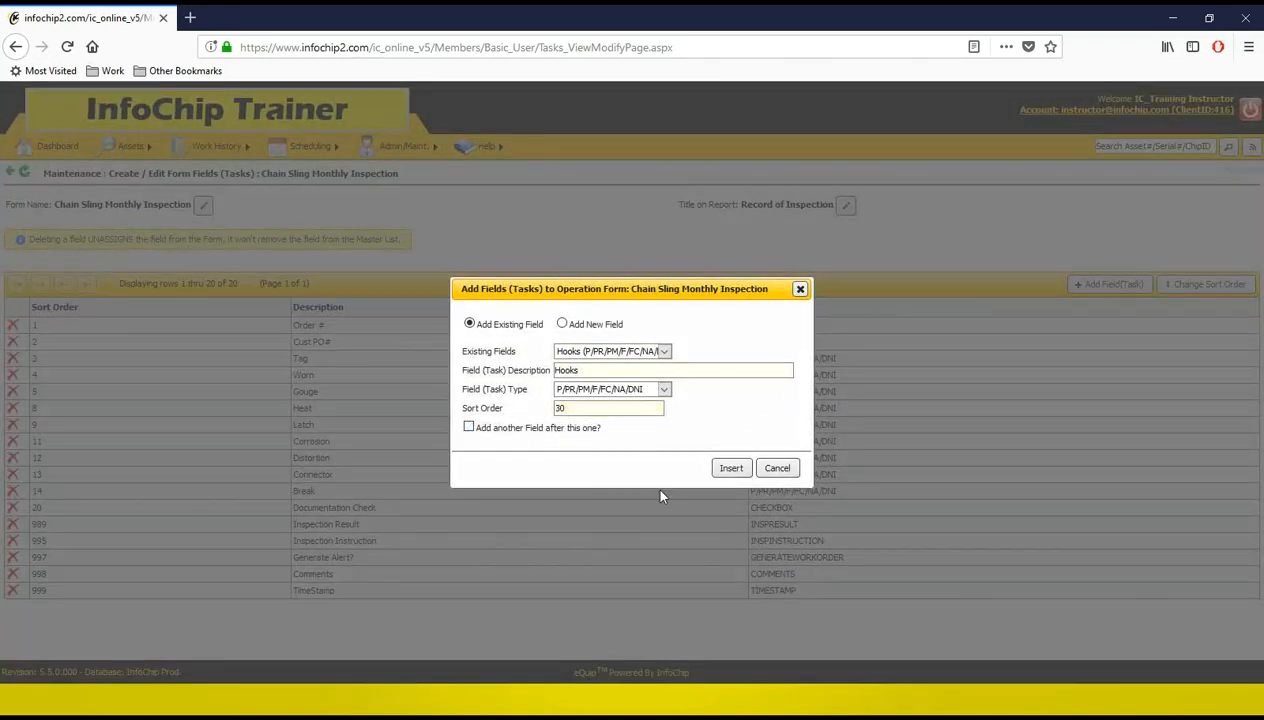
{"action": "left_click", "coordinate": [722, 471]}
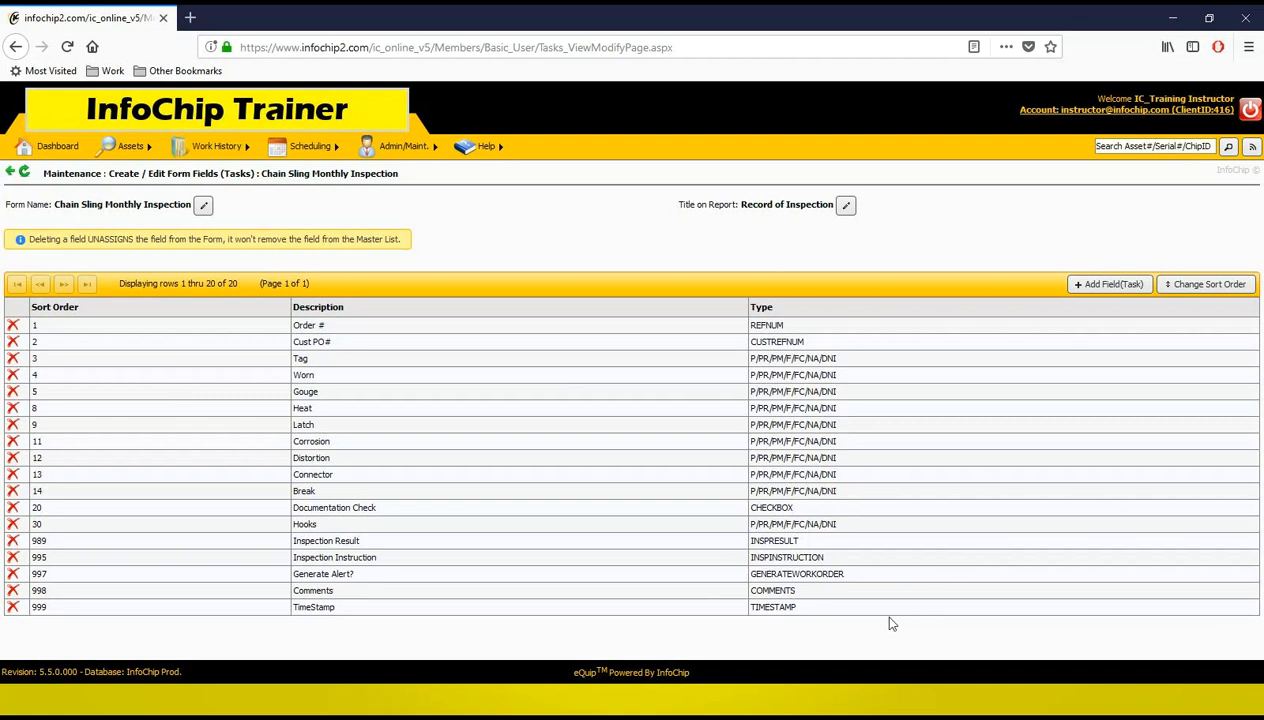
{"action": "left_click_drag", "start_coordinate": [691, 585], "coordinate": [644, 553]}
{"action": "left_click", "coordinate": [644, 553]}
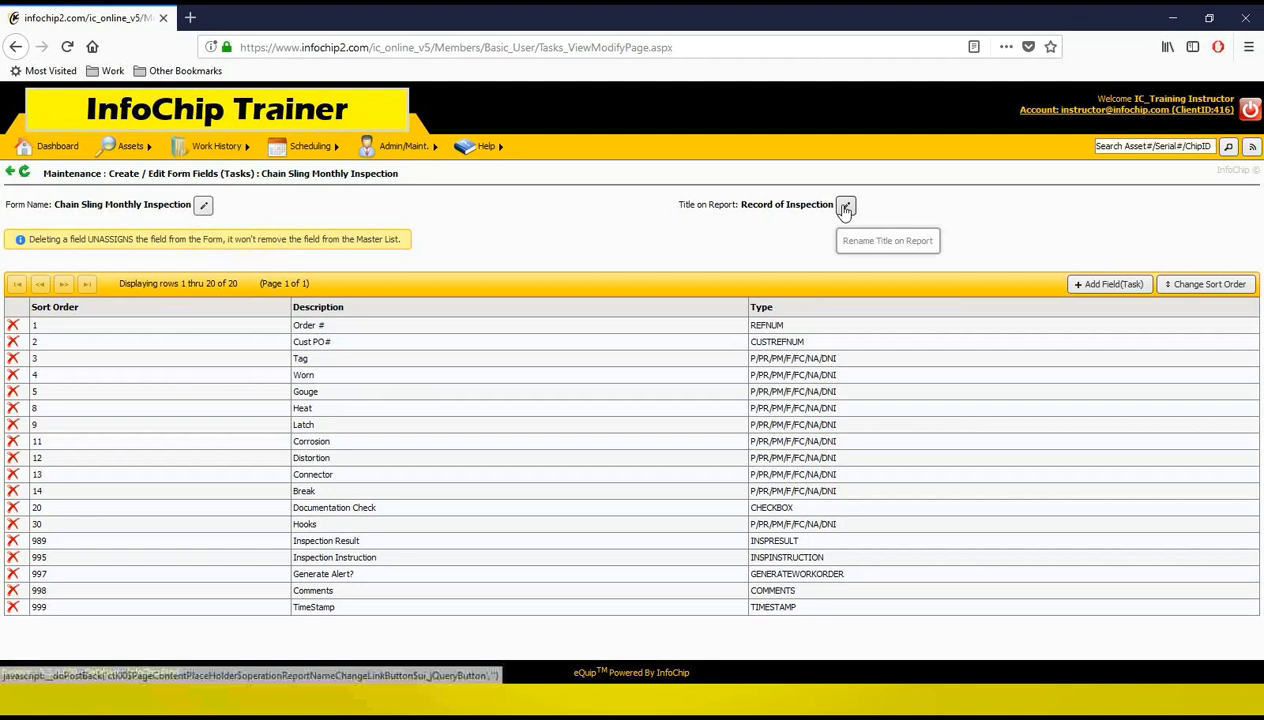
- Return to the list of operation forms and open the Air Hoist Inspection form for editing
{"action": "mouse_move", "coordinate": [386, 147]}
{"action": "left_click", "coordinate": [391, 189]}
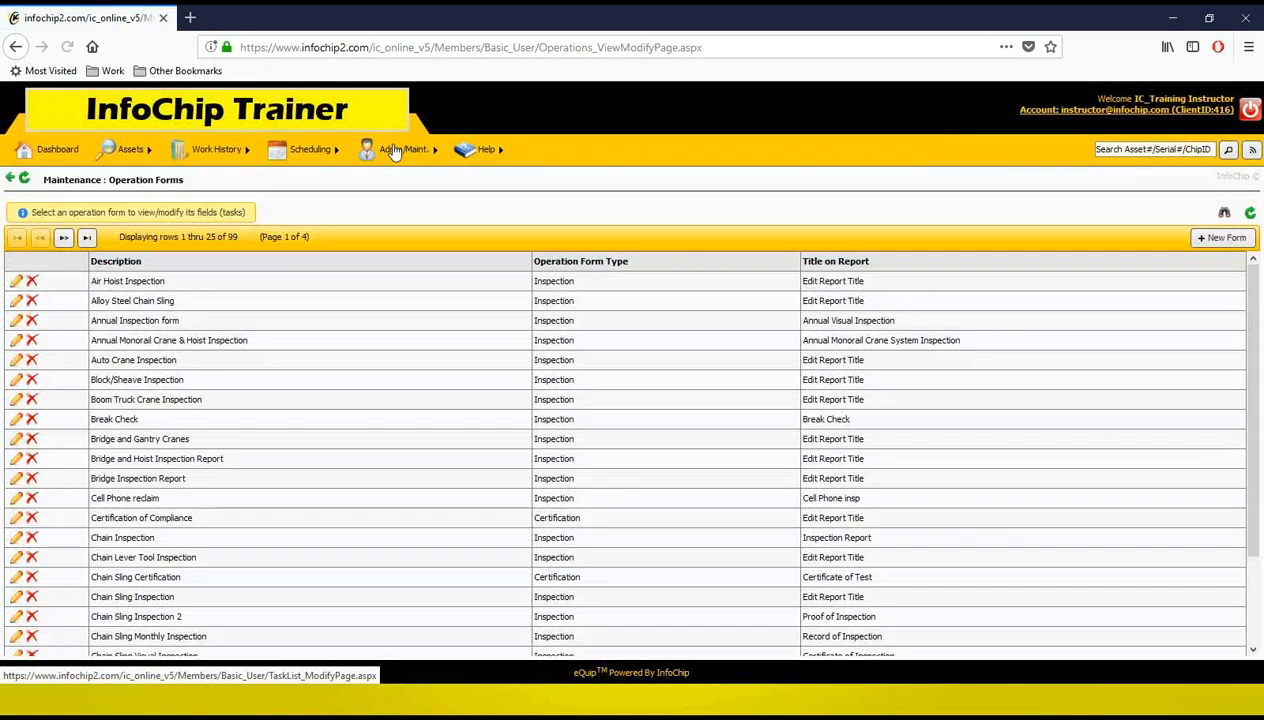
{"action": "mouse_move", "coordinate": [395, 149]}
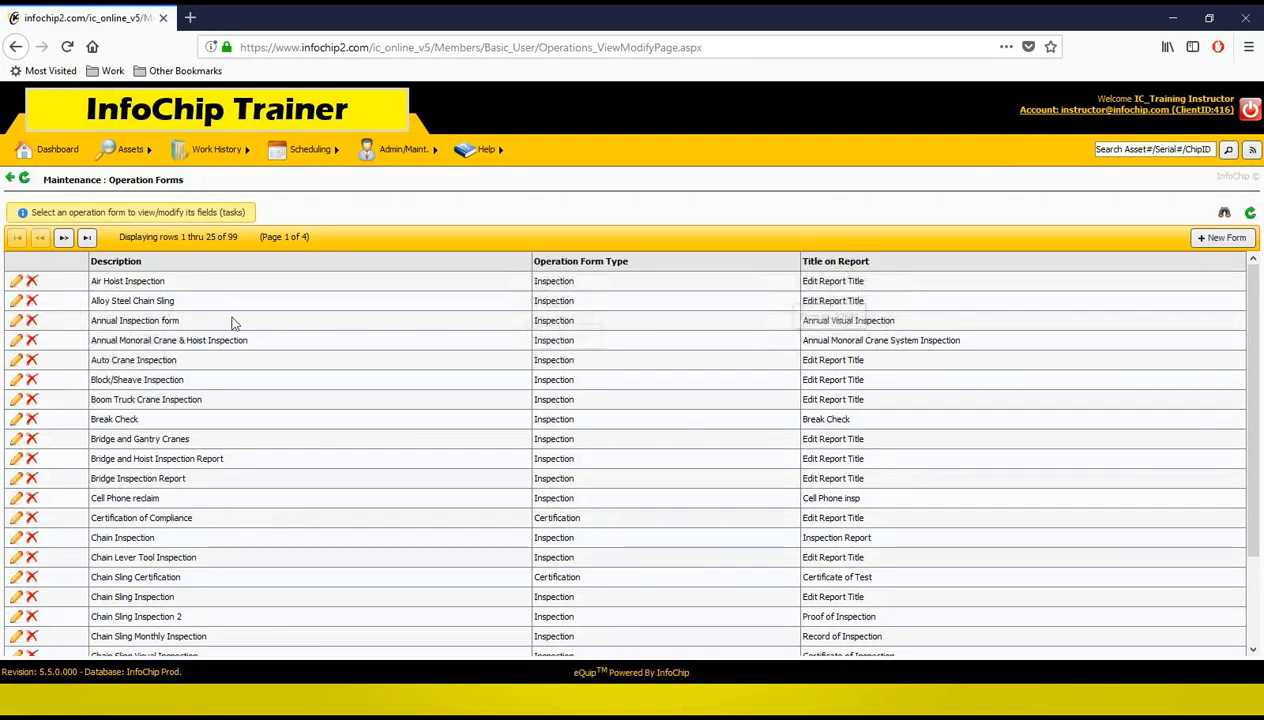
{"action": "left_click", "coordinate": [17, 282]}
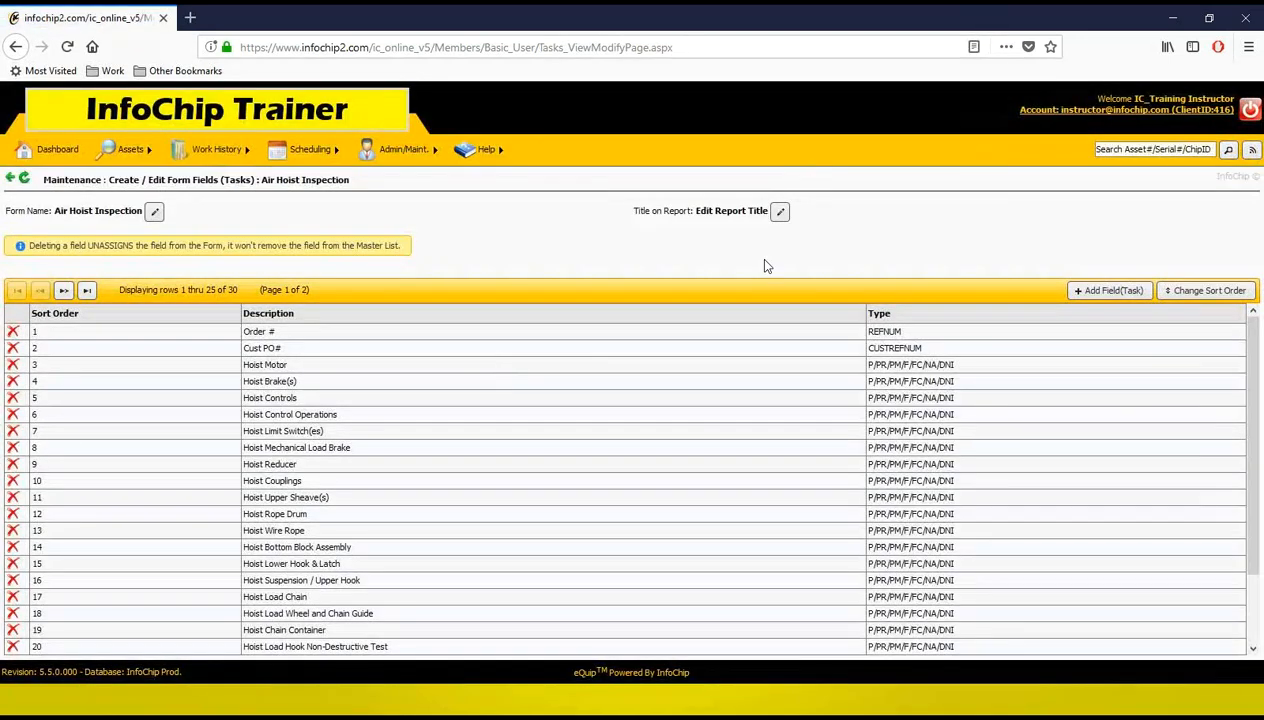
- Rename the Air Hoist Inspection form's title on report to "Air Hoist Inspection Report" and save it
{"action": "left_click", "coordinate": [776, 215]}
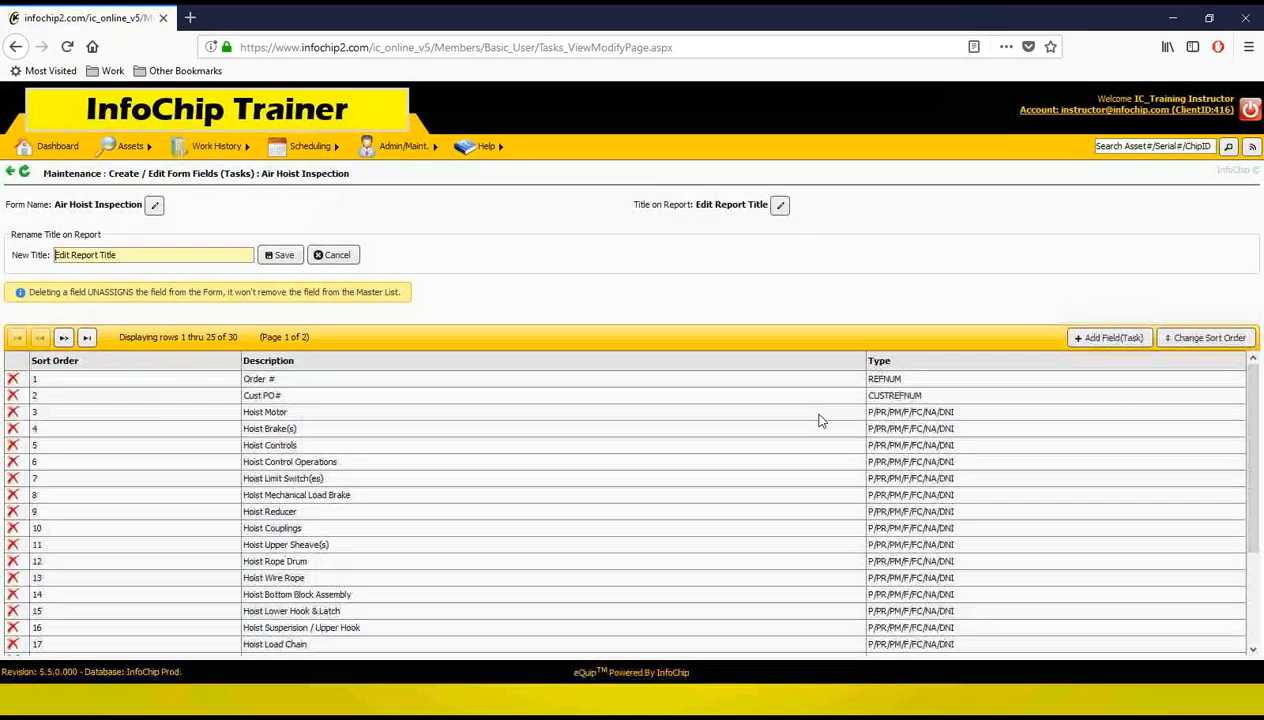
{"action": "key", "text": "Delete"}
{"action": "key", "text": "Delete"}
{"action": "key", "text": "Delete"}
{"action": "key", "text": "Delete"}
{"action": "key", "text": "Delete"}
{"action": "key", "text": "Delete"}
{"action": "key", "text": "Delete"}
{"action": "key", "text": "Delete"}
{"action": "key", "text": "Delete"}
{"action": "key", "text": "Delete"}
{"action": "key", "text": "Delete"}
{"action": "key", "text": "Delete"}
{"action": "key", "text": "Delete"}
{"action": "key", "text": "Delete"}
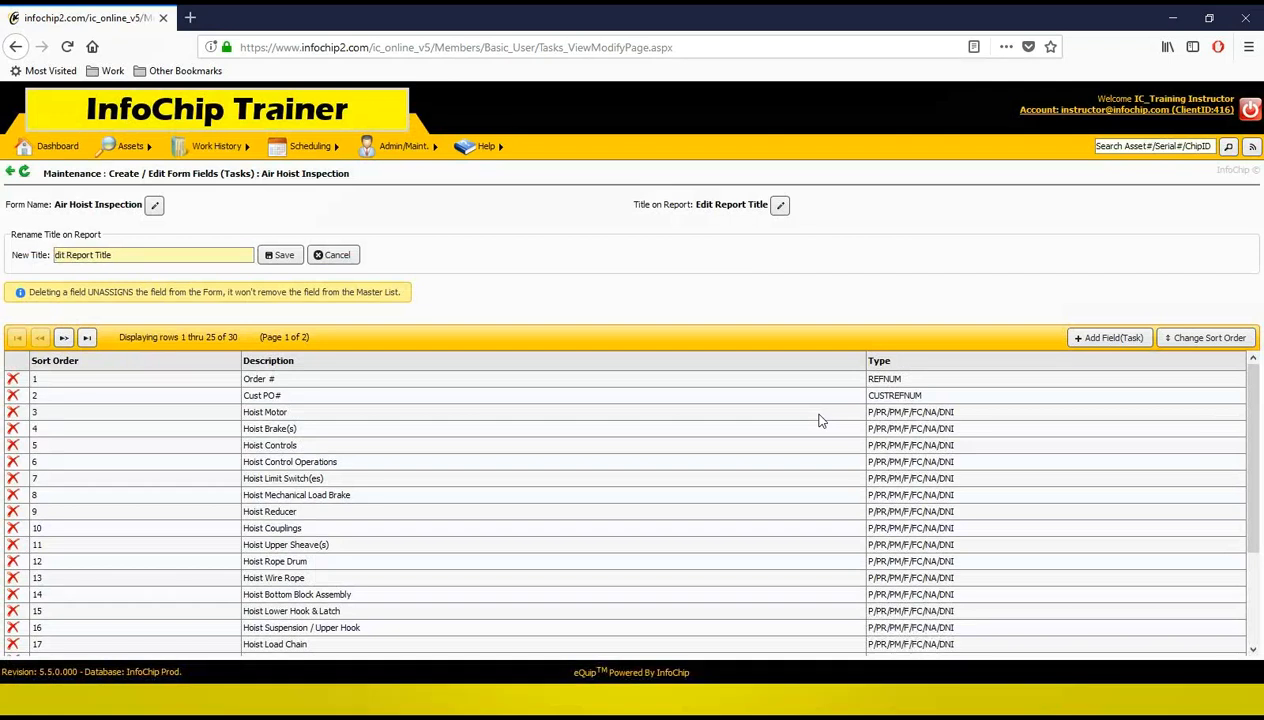
{"action": "type", "text": "A"}
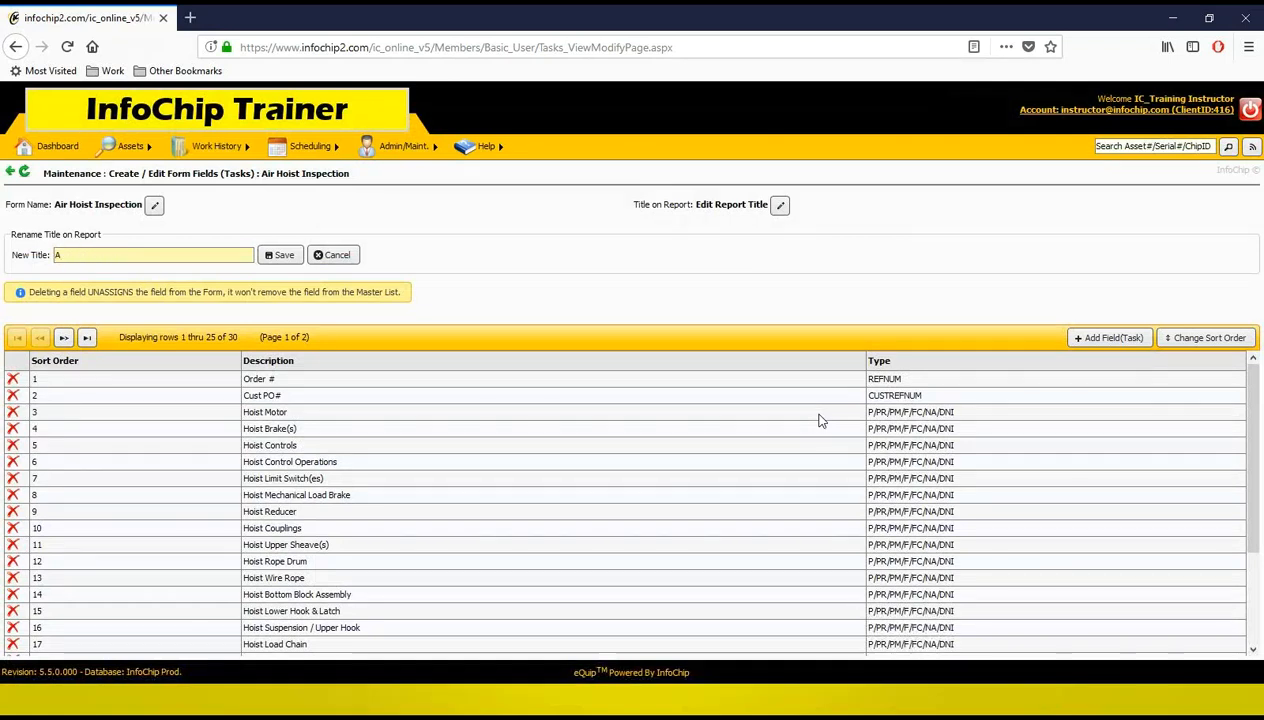
{"action": "type", "text": "ir Hoist Inspection Report"}
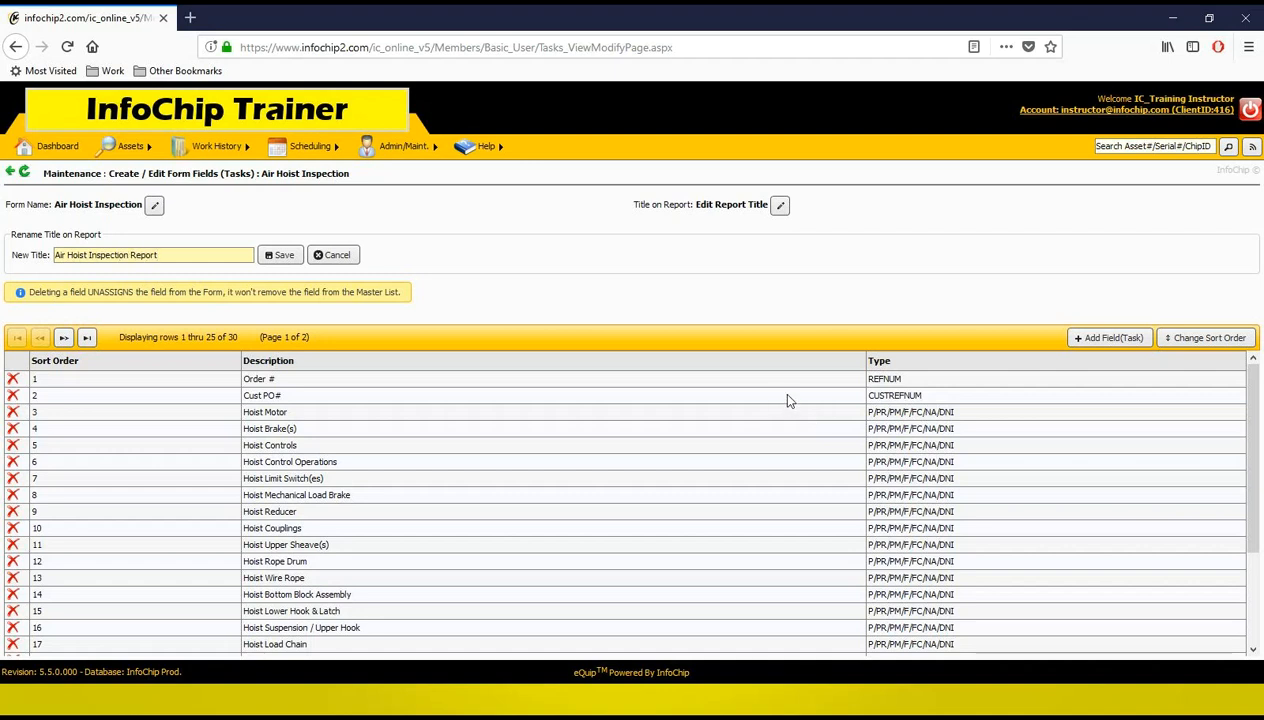
{"action": "left_click", "coordinate": [279, 258]}
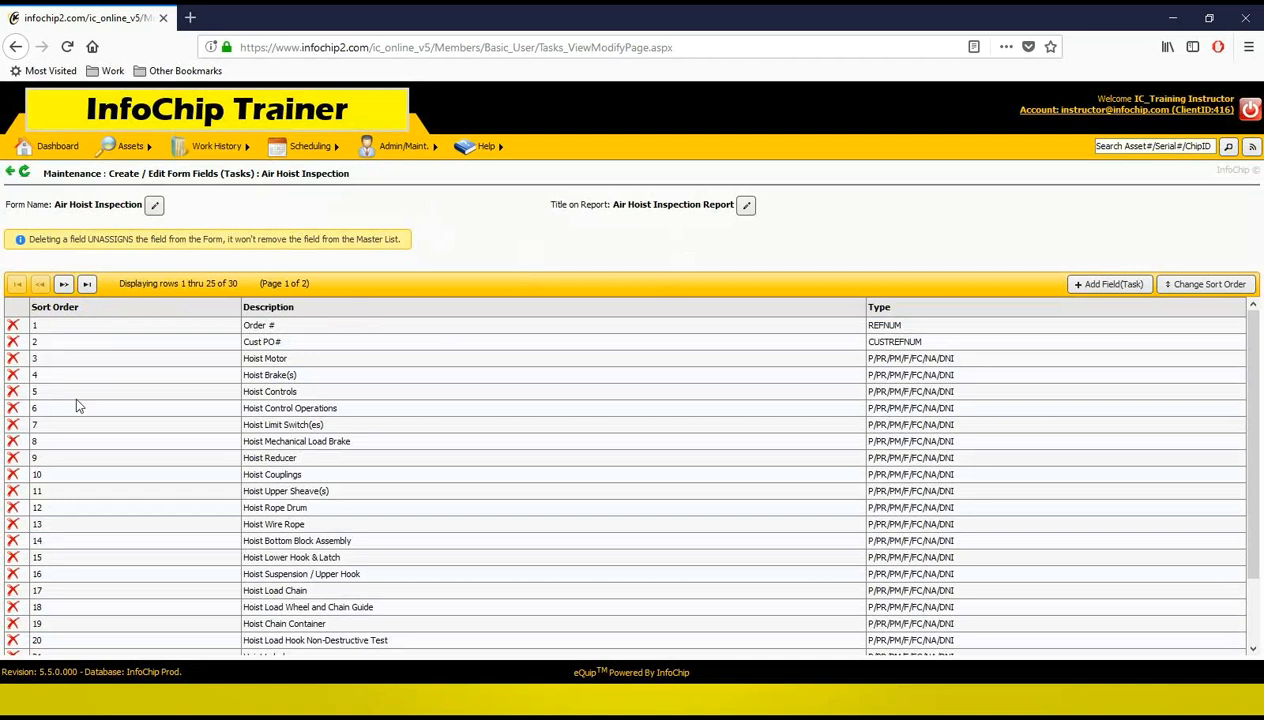
- Automatically renumber the sort orders of the Air Hoist Inspection form's fields and save the new order
{"action": "scroll", "coordinate": [133, 443], "scroll_direction": "down", "scroll_amount": 2}
{"action": "scroll", "coordinate": [122, 594], "scroll_direction": "up", "scroll_amount": 2}
{"action": "scroll", "coordinate": [660, 511], "scroll_direction": "down", "scroll_amount": 2}
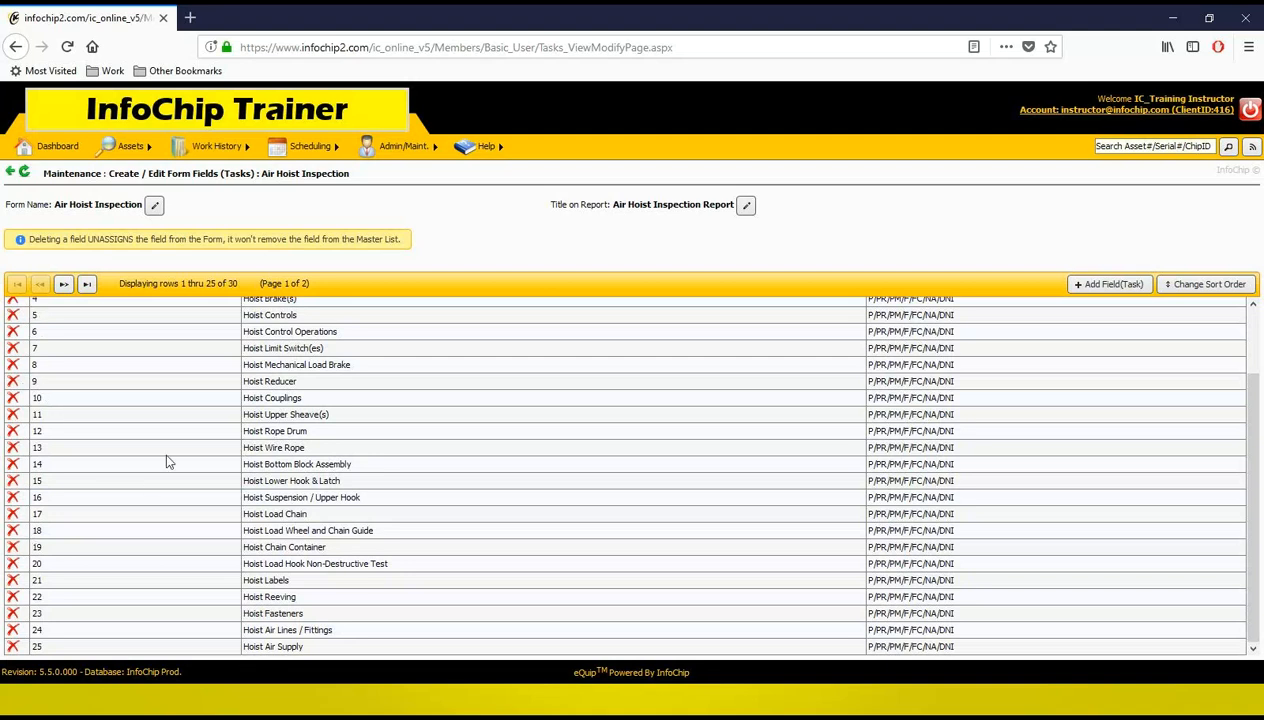
{"action": "scroll", "coordinate": [955, 465], "scroll_direction": "up", "scroll_amount": 2}
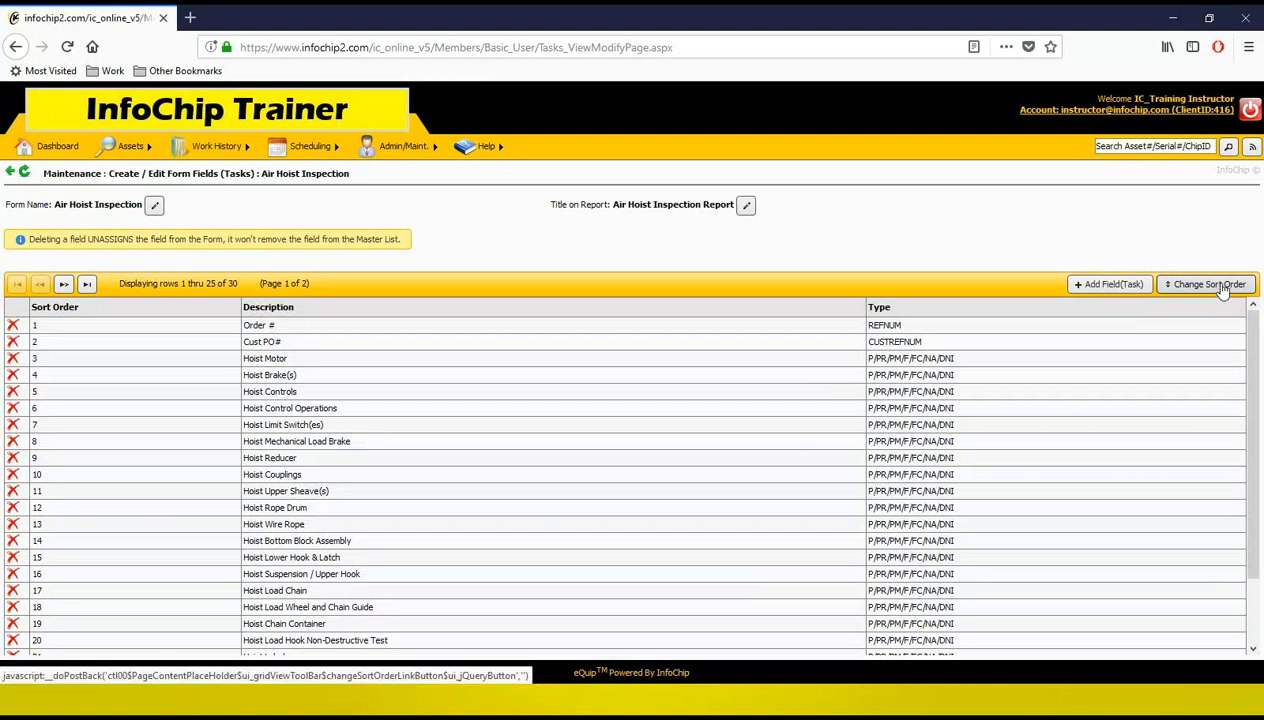
{"action": "left_click", "coordinate": [1220, 286]}
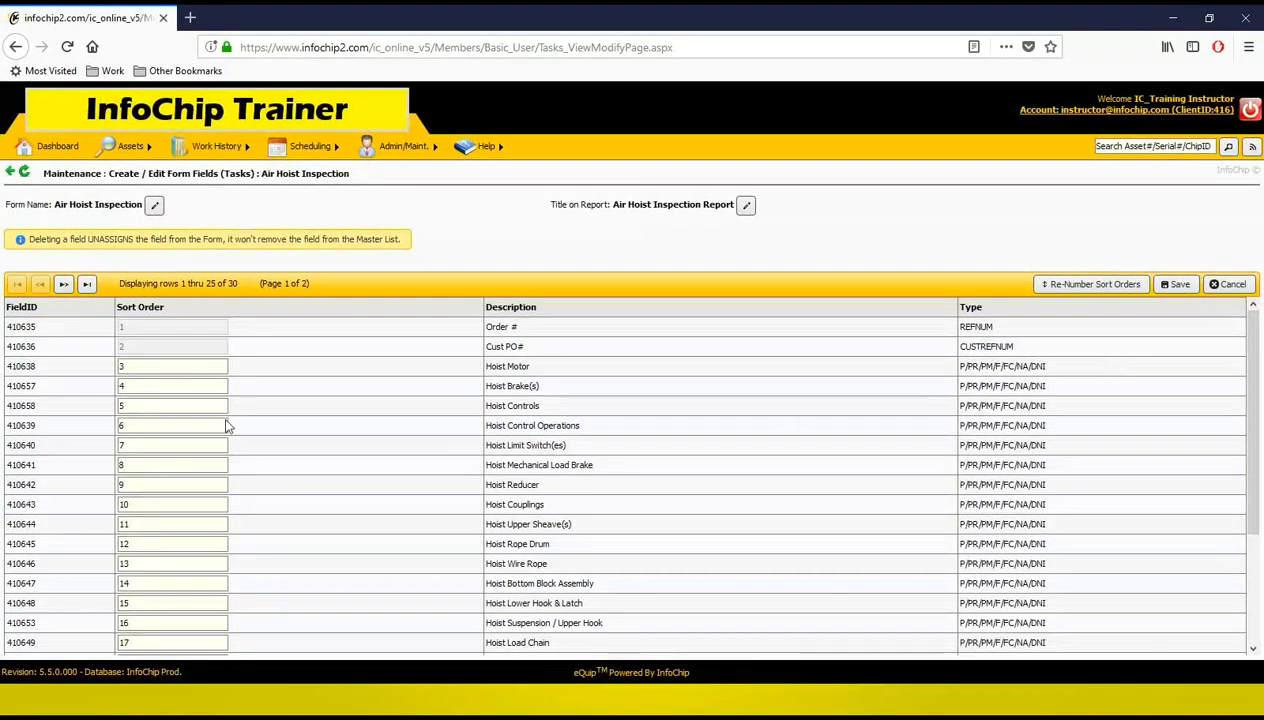
{"action": "scroll", "coordinate": [113, 466], "scroll_direction": "down", "scroll_amount": 3}
{"action": "scroll", "coordinate": [437, 559], "scroll_direction": "up", "scroll_amount": 3}
{"action": "left_click", "coordinate": [1095, 286]}
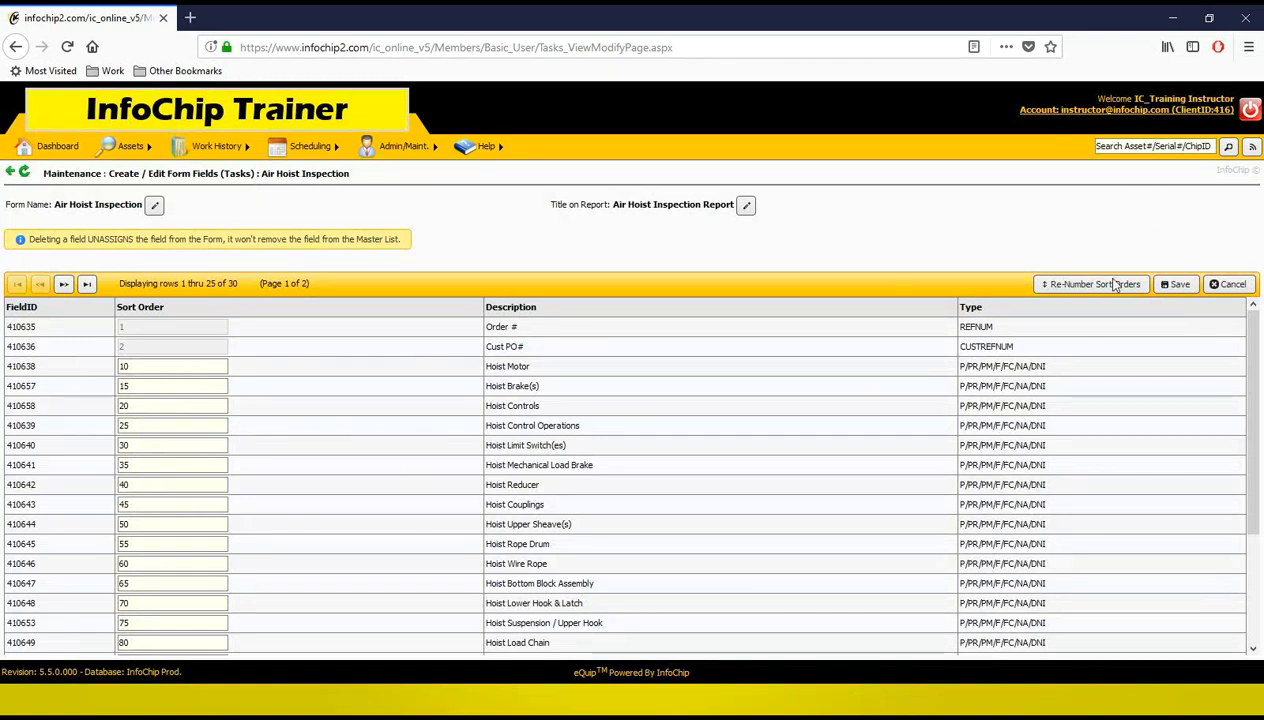
{"action": "left_click", "coordinate": [1176, 284]}
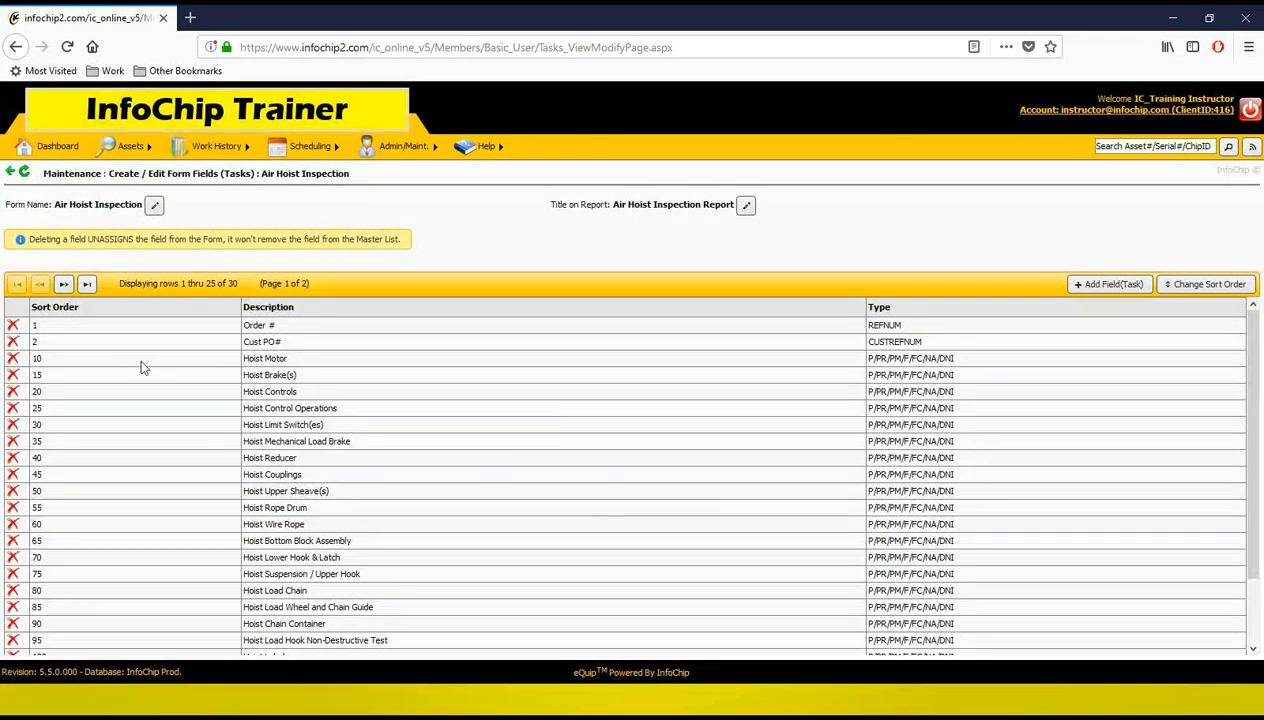
{"action": "scroll", "coordinate": [100, 560], "scroll_direction": "down", "scroll_amount": 1}
{"action": "scroll", "coordinate": [115, 515], "scroll_direction": "up", "scroll_amount": 1}
{"action": "scroll", "coordinate": [122, 530], "scroll_direction": "up", "scroll_amount": 1}
- Open the master list of form fields (tasks) and browse to its second page
{"action": "mouse_move", "coordinate": [401, 147]}
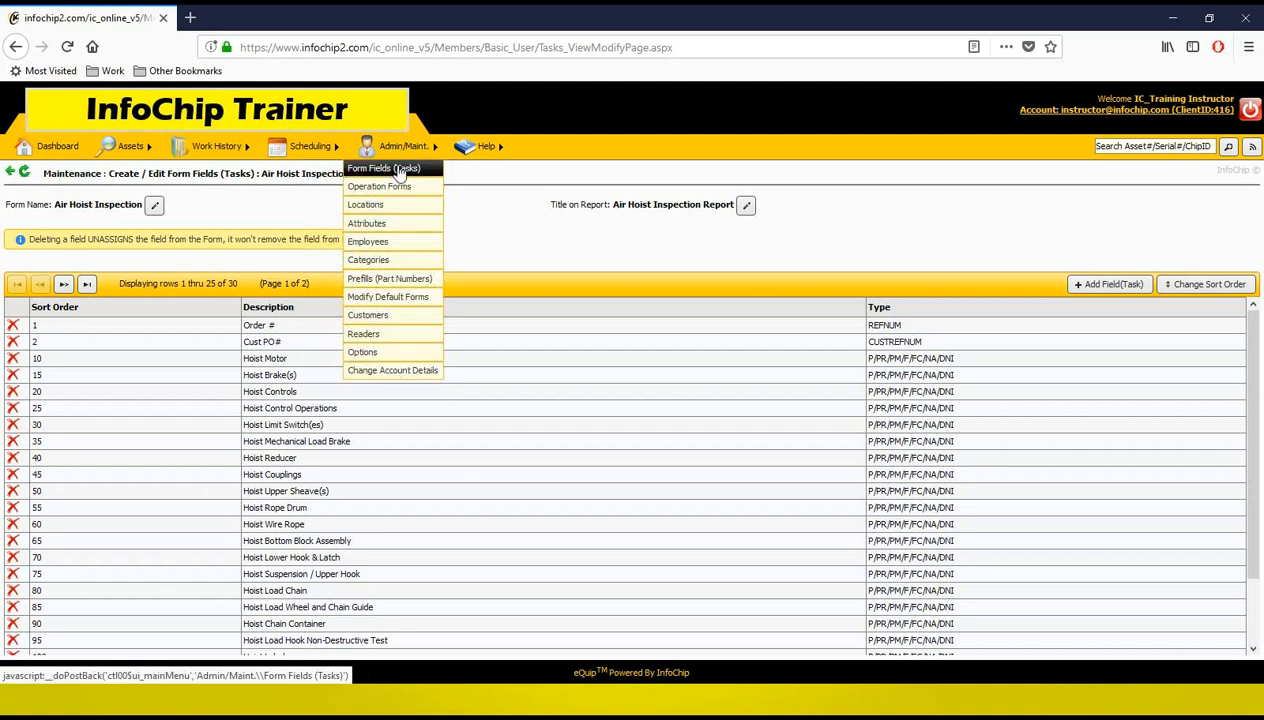
{"action": "left_click", "coordinate": [391, 171]}
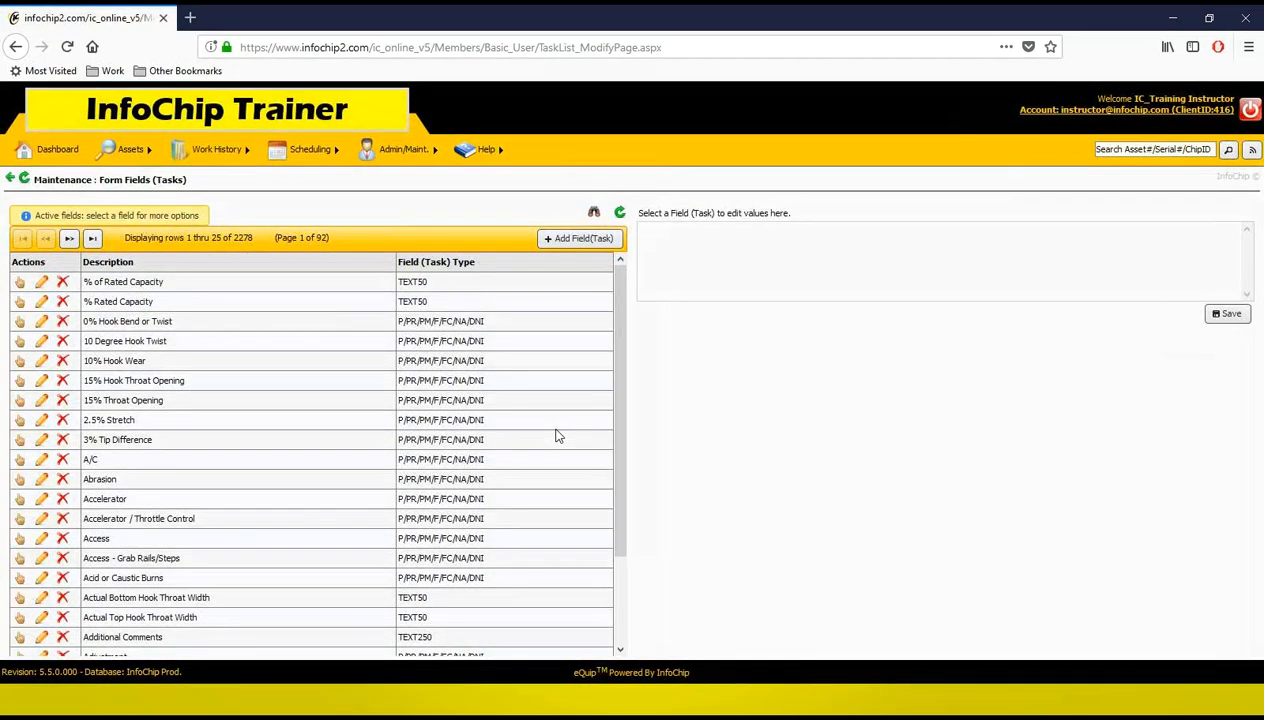
{"action": "scroll", "coordinate": [557, 436], "scroll_direction": "down", "scroll_amount": 2}
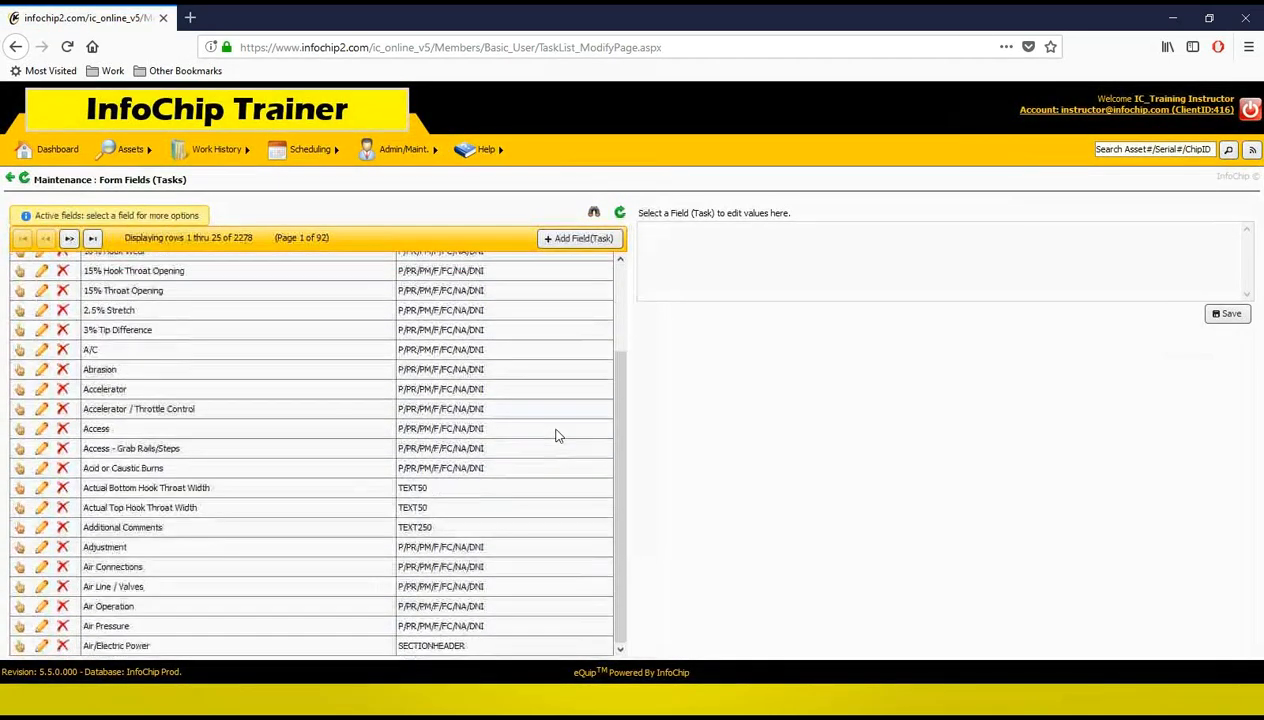
{"action": "left_click", "coordinate": [68, 238]}
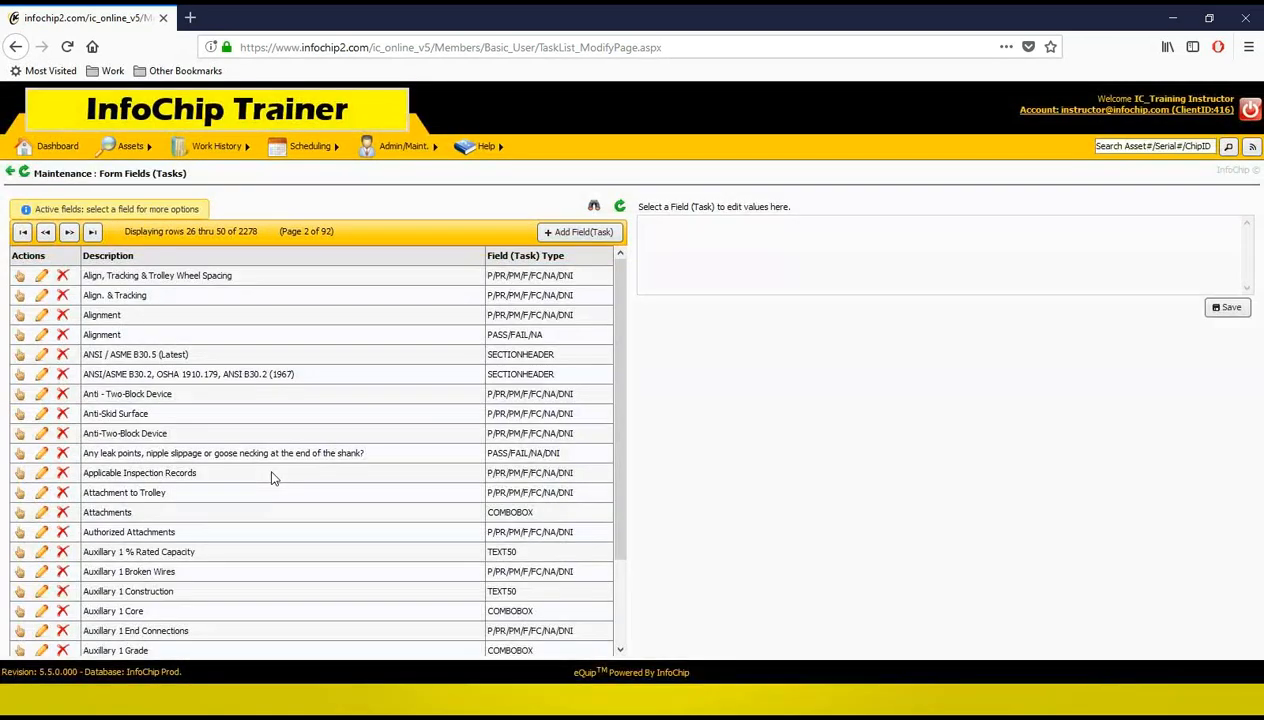
- Select the Auxillary 1 Core combo box field in the master field list to manage its dropdown values
{"action": "scroll", "coordinate": [194, 583], "scroll_direction": "down", "scroll_amount": 1}
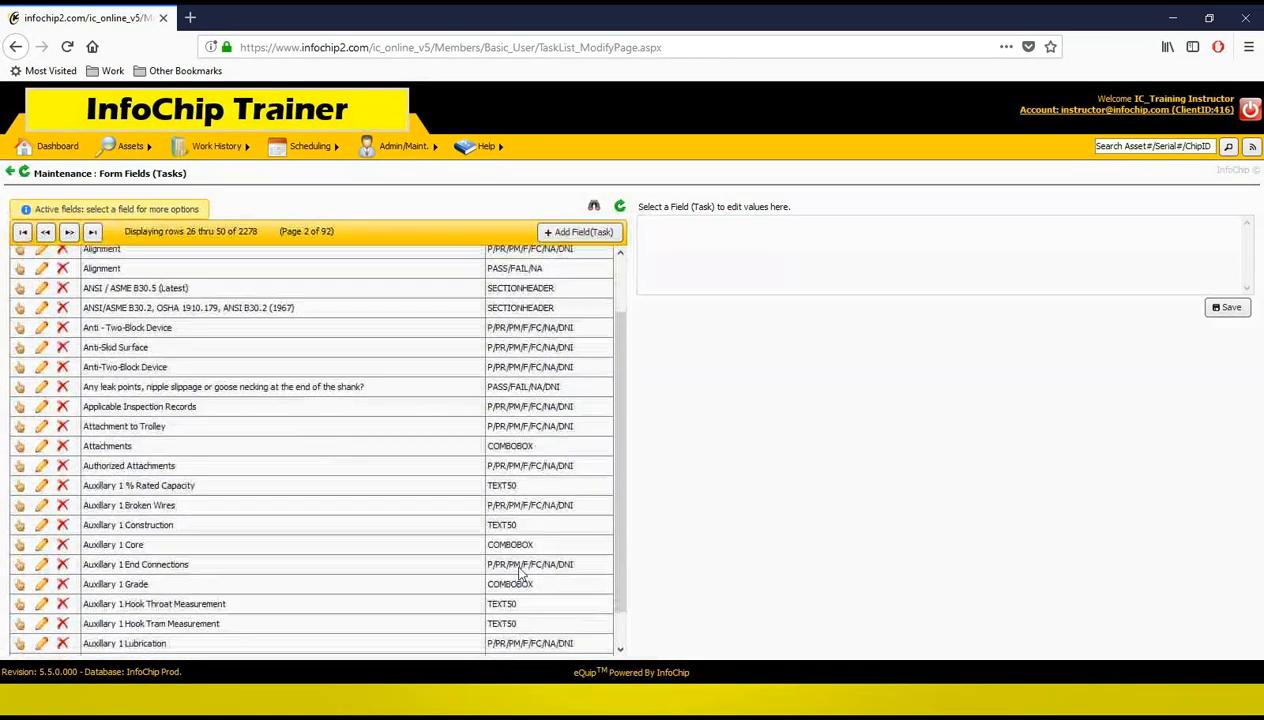
{"action": "triple_click", "coordinate": [206, 549]}
{"action": "left_click", "coordinate": [220, 546]}
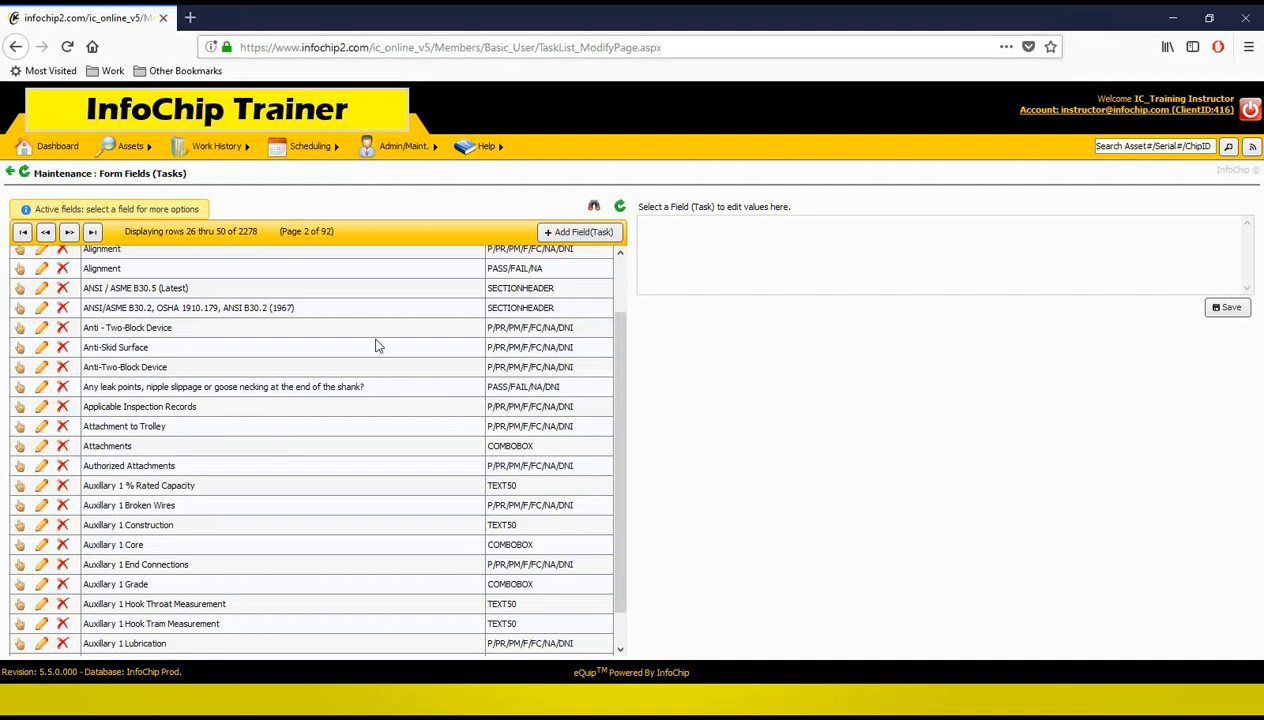
{"action": "left_click", "coordinate": [19, 548]}
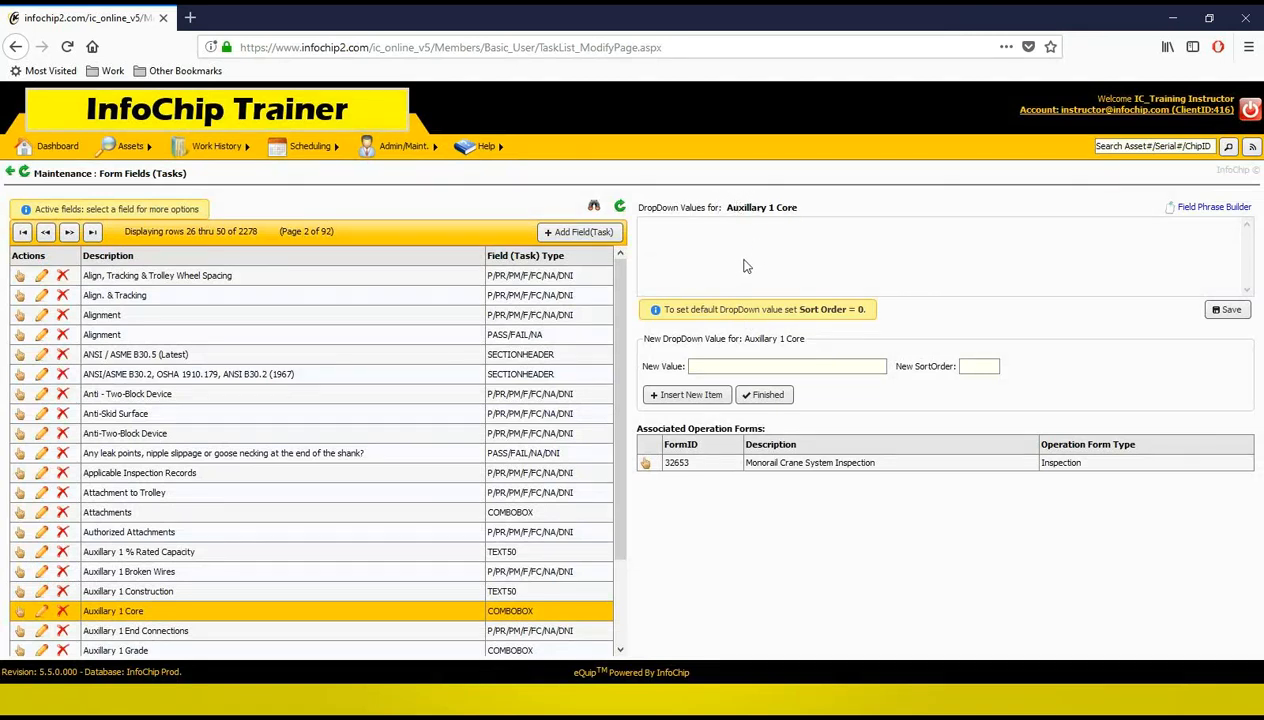
- Add the dropdown value "Graphite" with sort order 10 to the Auxillary 1 Core field
{"action": "left_click_drag", "start_coordinate": [692, 312], "coordinate": [815, 322]}
{"action": "left_click", "coordinate": [816, 322]}
{"action": "left_click", "coordinate": [716, 362]}
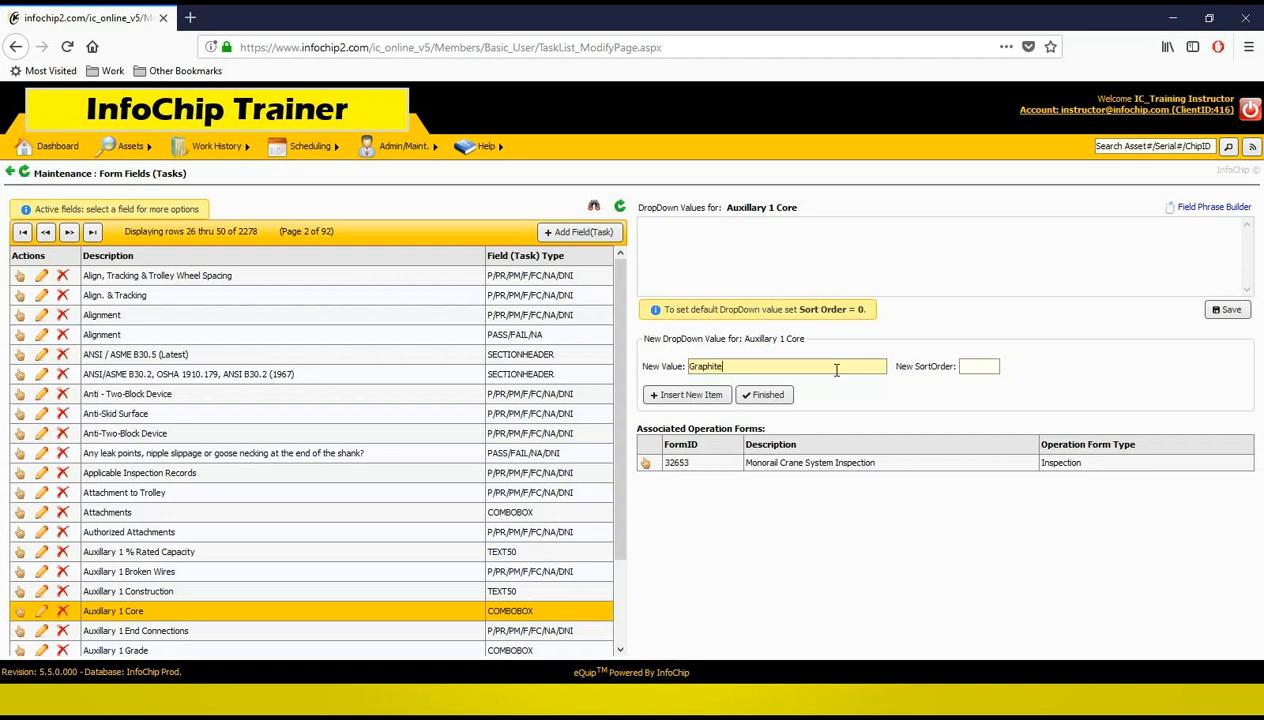
{"action": "left_click", "coordinate": [977, 370]}
{"action": "type", "text": "10"}
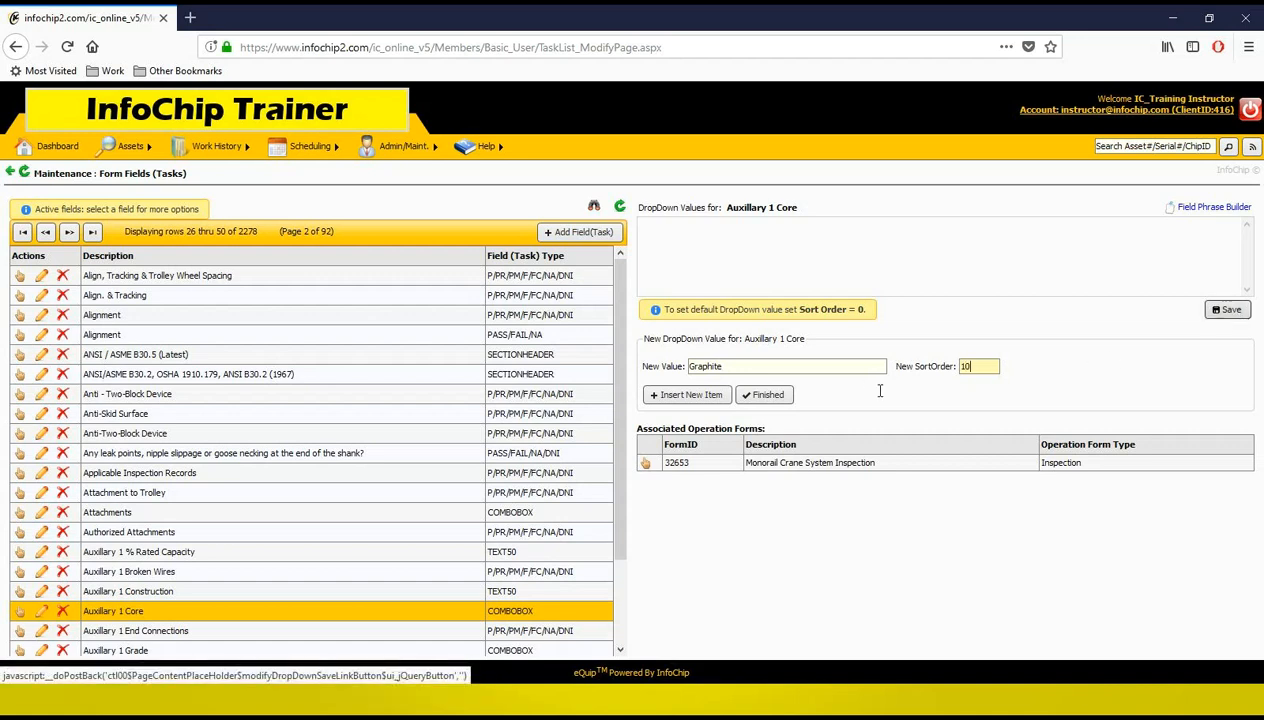
{"action": "left_click", "coordinate": [686, 396]}
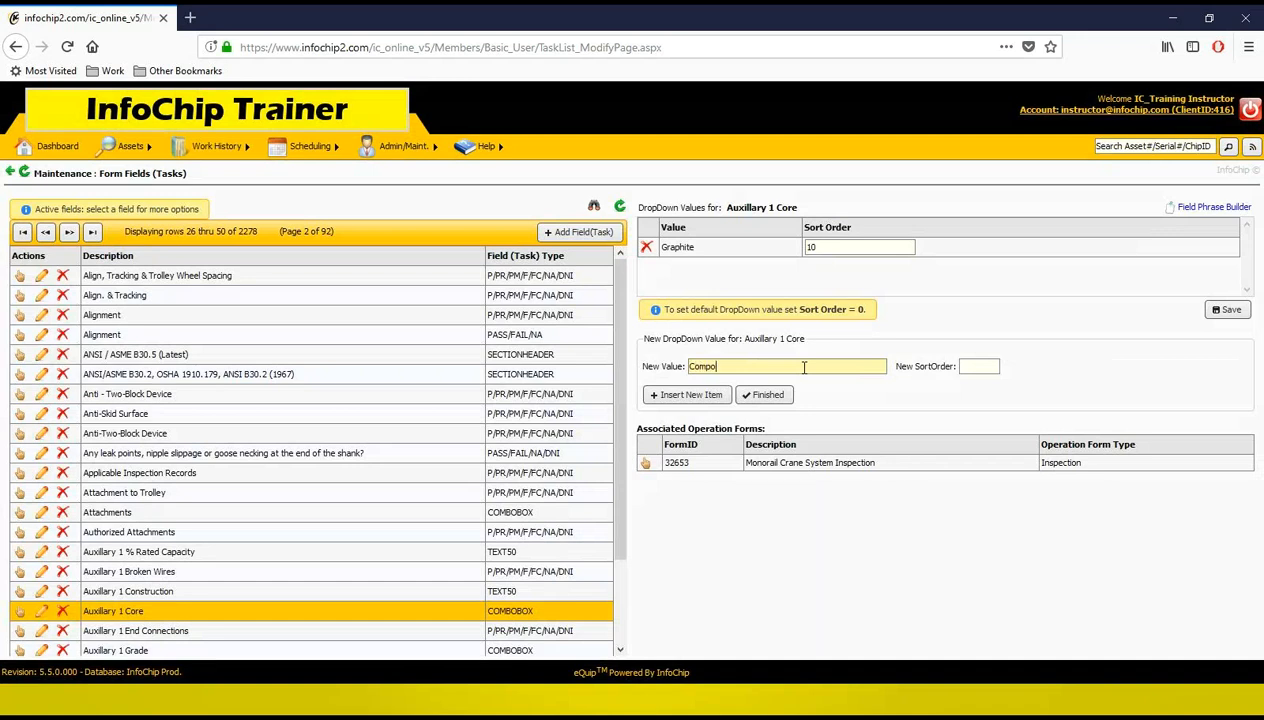
- Add the dropdown value "Composite" with sort order 20 to Auxillary 1 Core and finish editing its values
{"action": "left_click", "coordinate": [972, 368]}
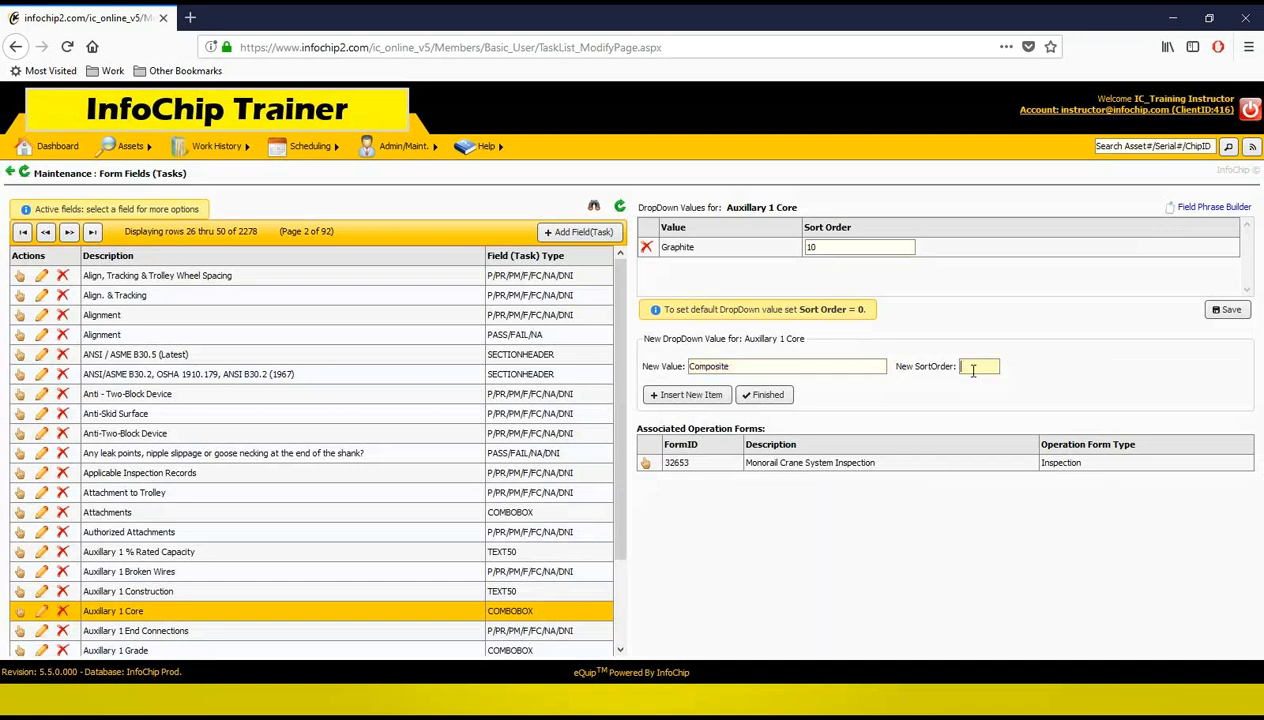
{"action": "left_click", "coordinate": [700, 395]}
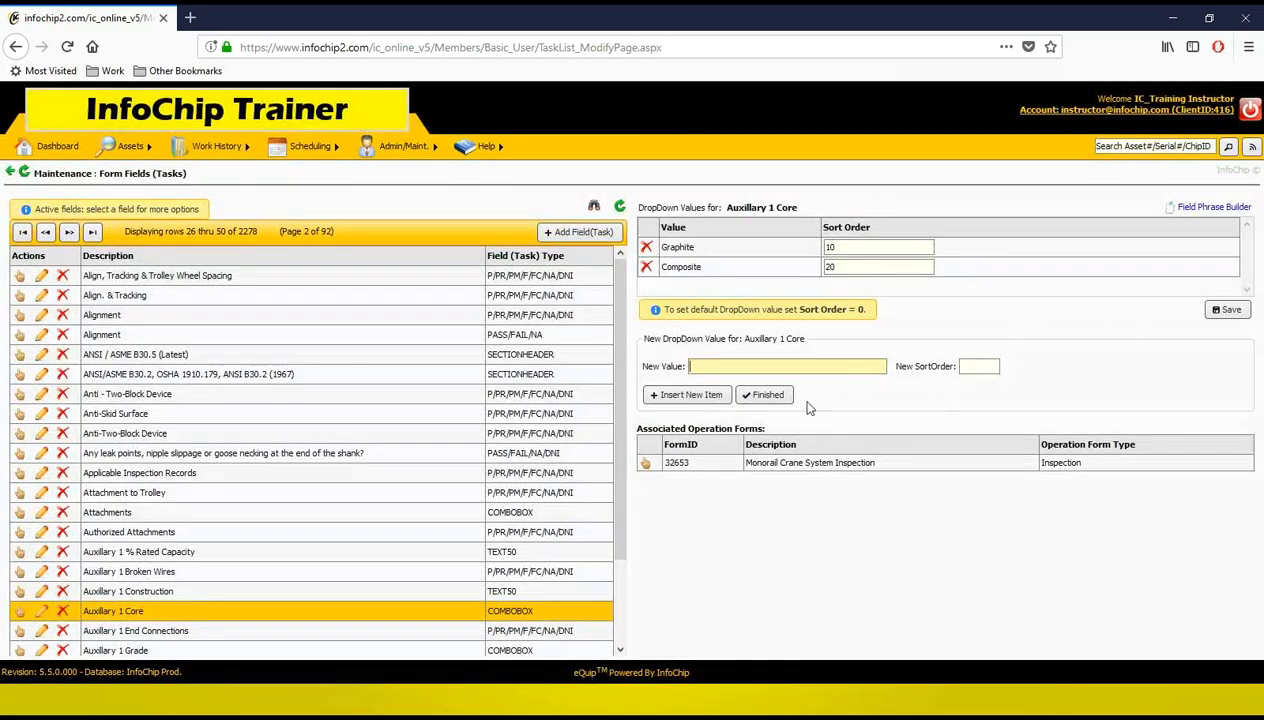
{"action": "left_click", "coordinate": [763, 395]}
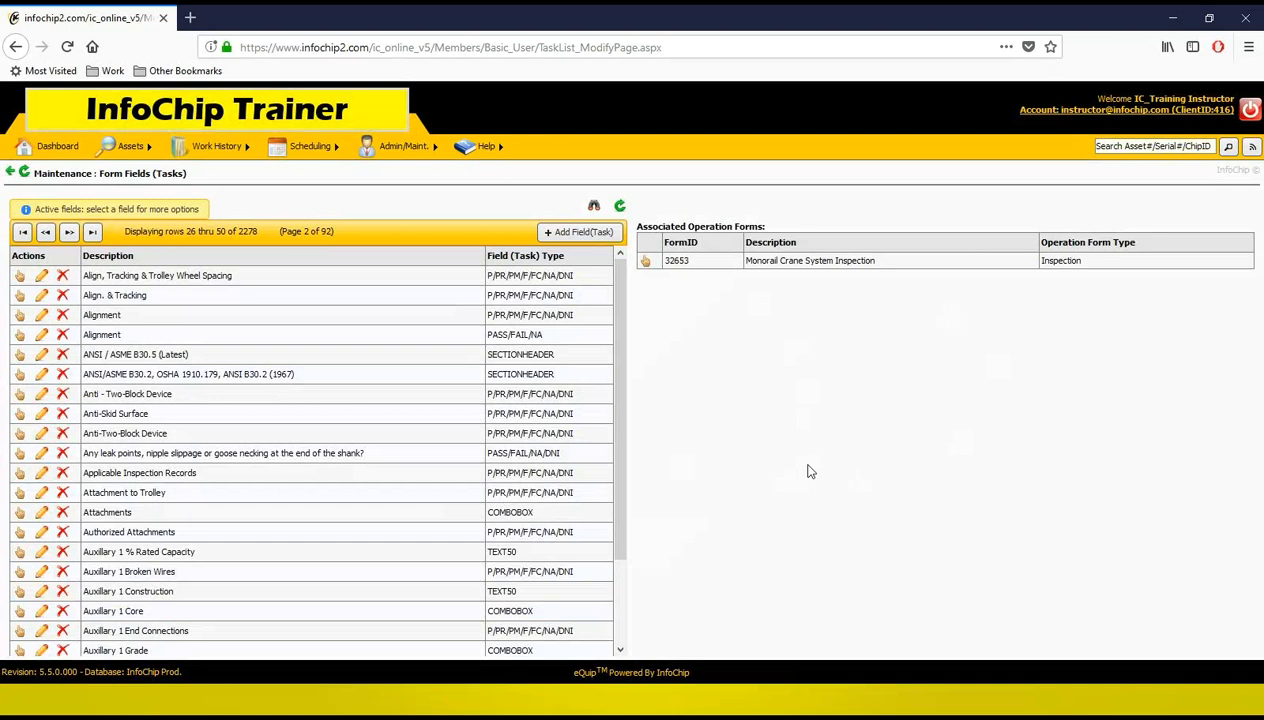
- Rename the Auxillary 1 Core field to "Golf Ball Core" and save the new description
{"action": "scroll", "coordinate": [319, 425], "scroll_direction": "down", "scroll_amount": 3}
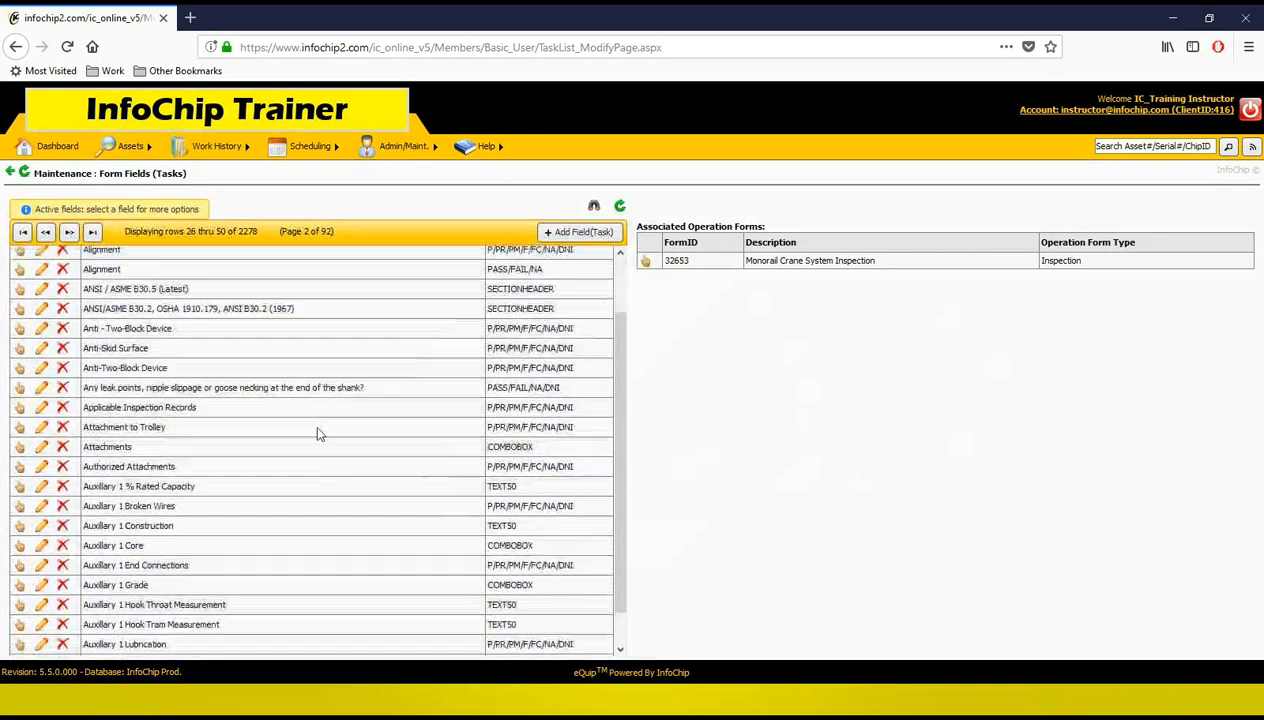
{"action": "scroll", "coordinate": [300, 450], "scroll_direction": "up", "scroll_amount": 1}
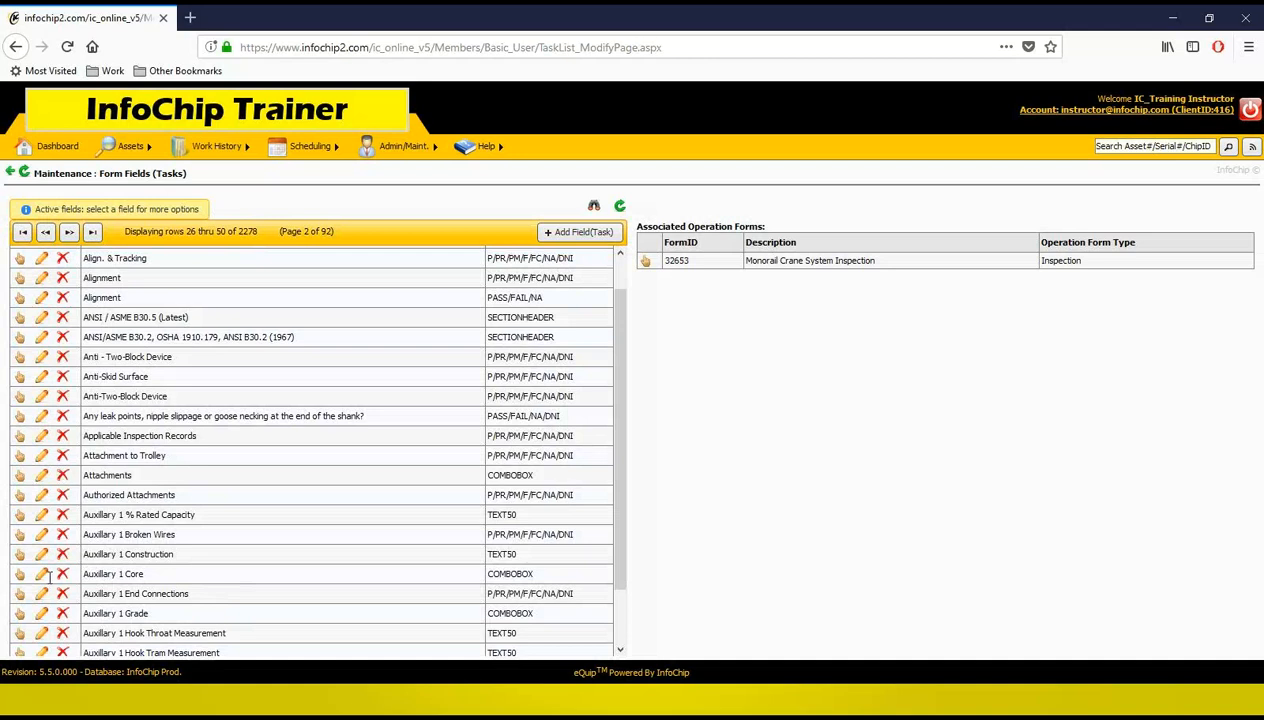
{"action": "left_click", "coordinate": [41, 573]}
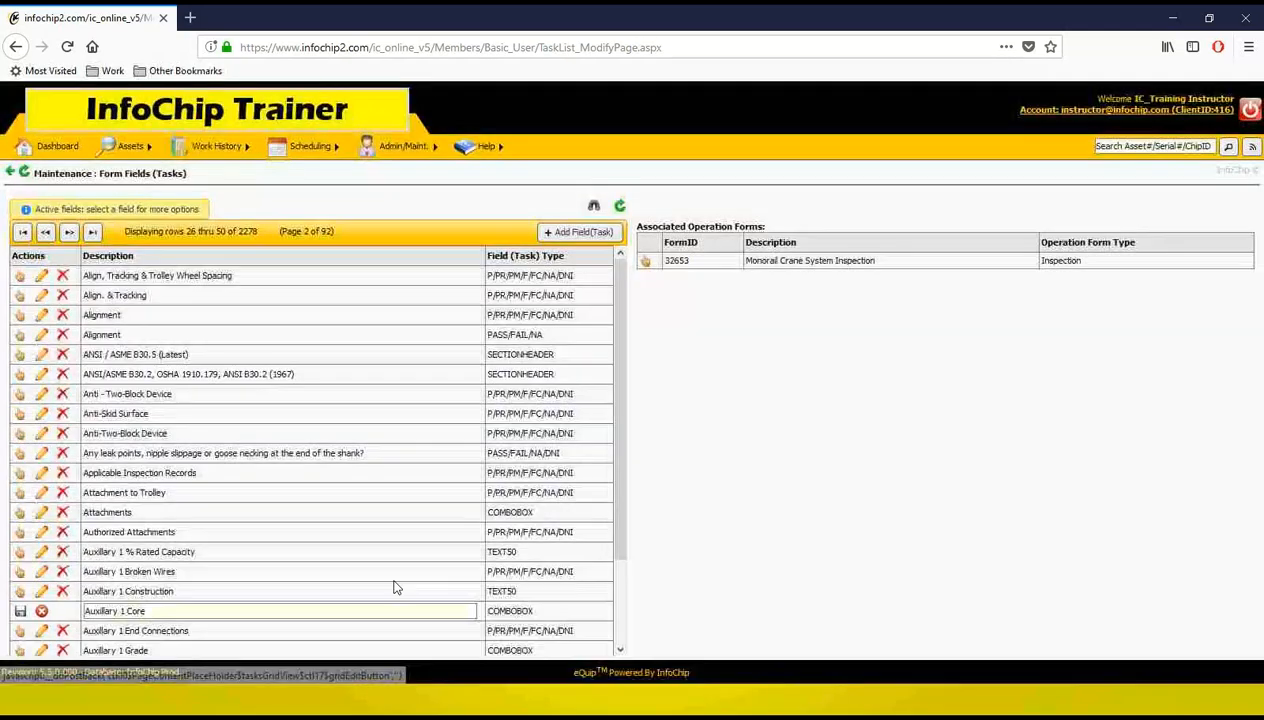
{"action": "triple_click", "coordinate": [193, 610]}
{"action": "type", "text": "Golf"}
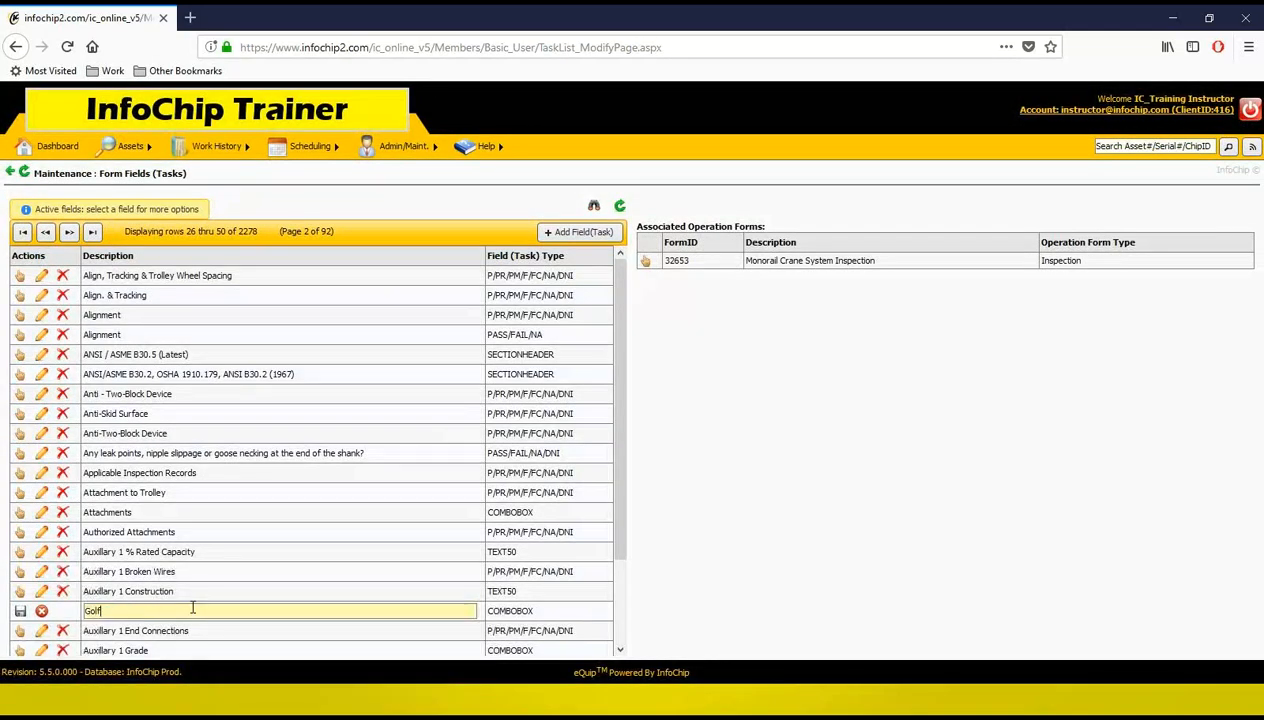
{"action": "type", "text": " Ball Core"}
{"action": "left_click", "coordinate": [22, 612]}
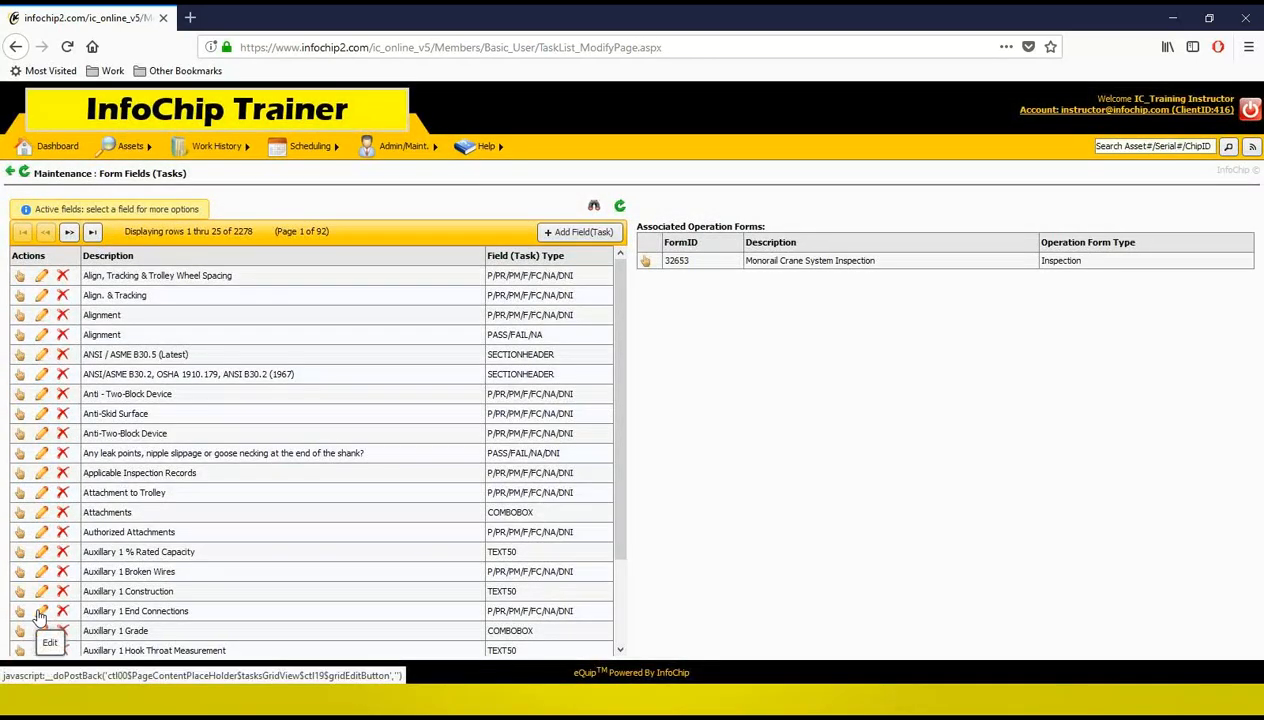
- Search the master list of form fields for "golf" to locate the renamed field
{"action": "scroll", "coordinate": [150, 540], "scroll_direction": "down", "scroll_amount": 3}
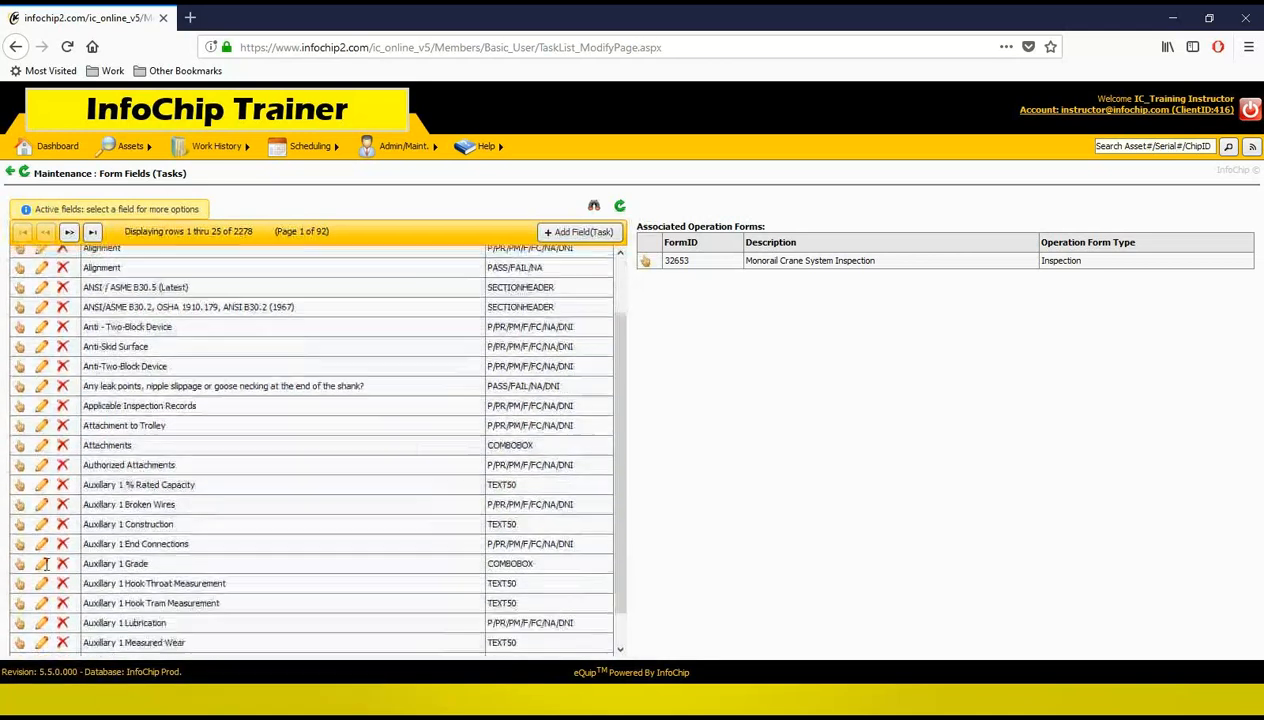
{"action": "scroll", "coordinate": [179, 545], "scroll_direction": "up", "scroll_amount": 3}
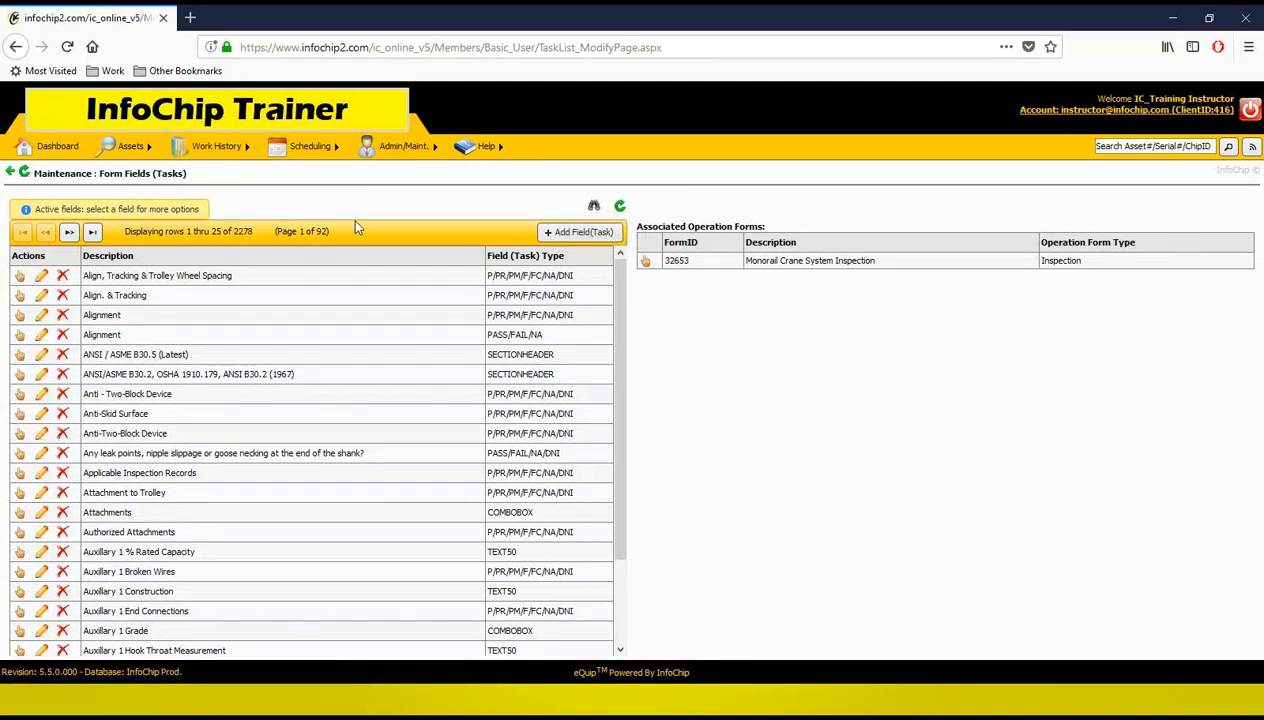
{"action": "left_click", "coordinate": [594, 208]}
{"action": "type", "text": "golf"}
{"action": "key", "text": "Return"}
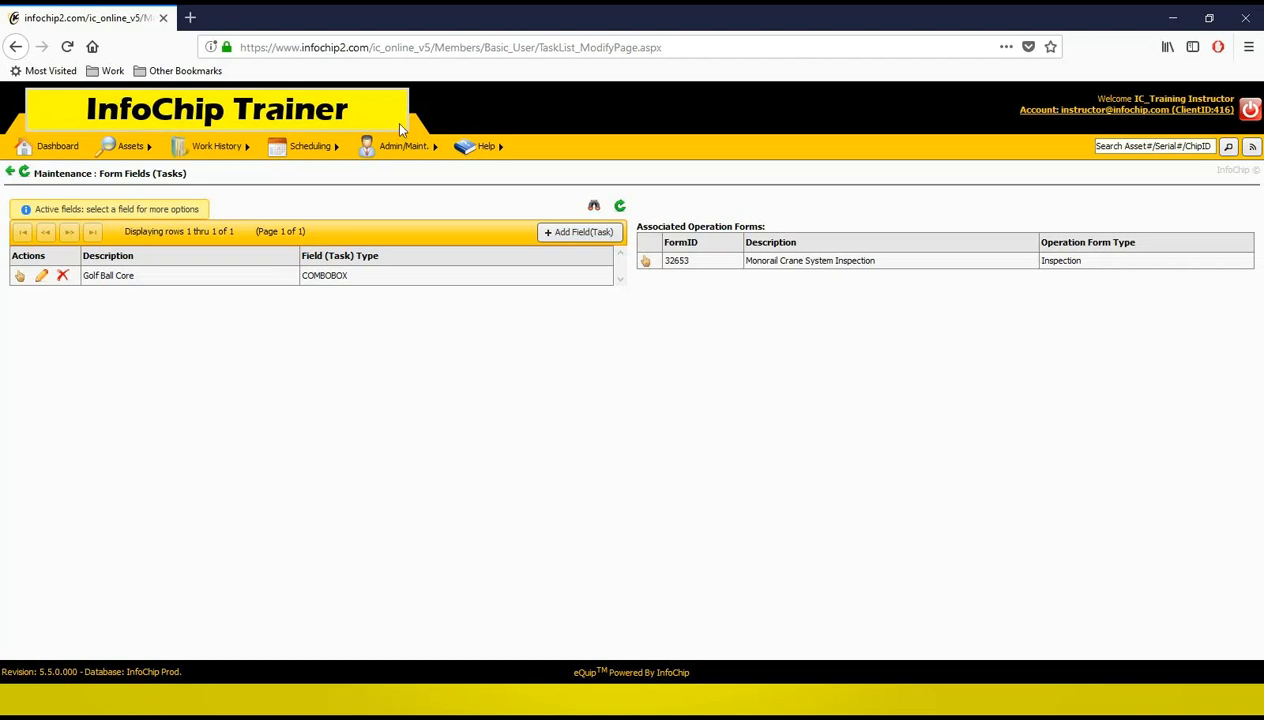
{"action": "mouse_move", "coordinate": [409, 146]}
{"action": "left_click_drag", "start_coordinate": [638, 229], "coordinate": [784, 308]}
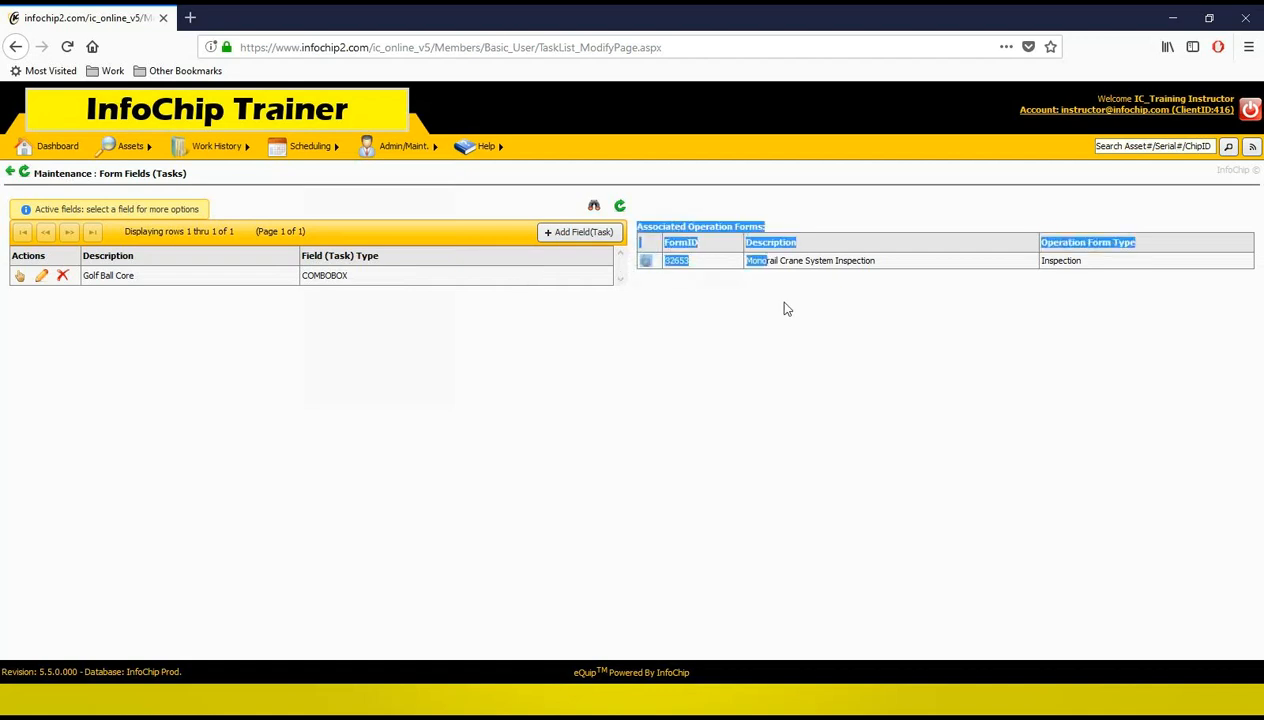
{"action": "left_click", "coordinate": [786, 309]}
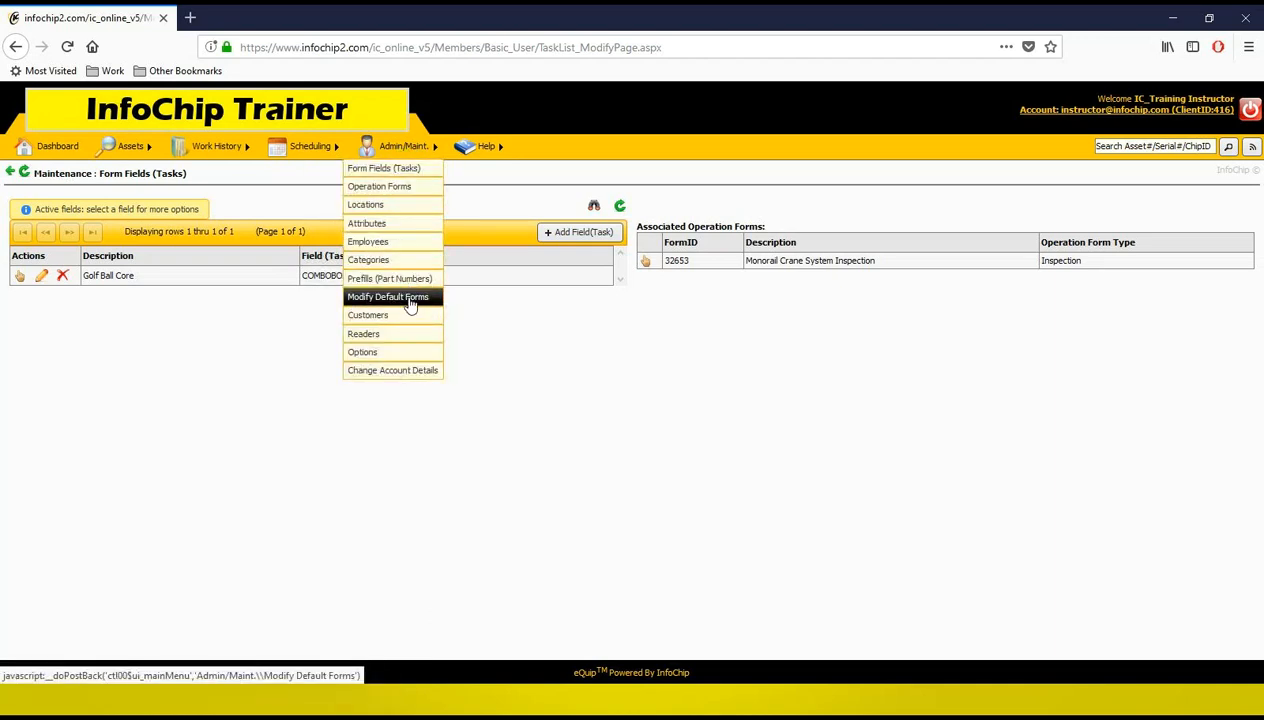
- Open the category default forms and choose the Single Leg Chain Sling category under Lifting Standard, Sling, Chain Sling
{"action": "left_click", "coordinate": [410, 300]}
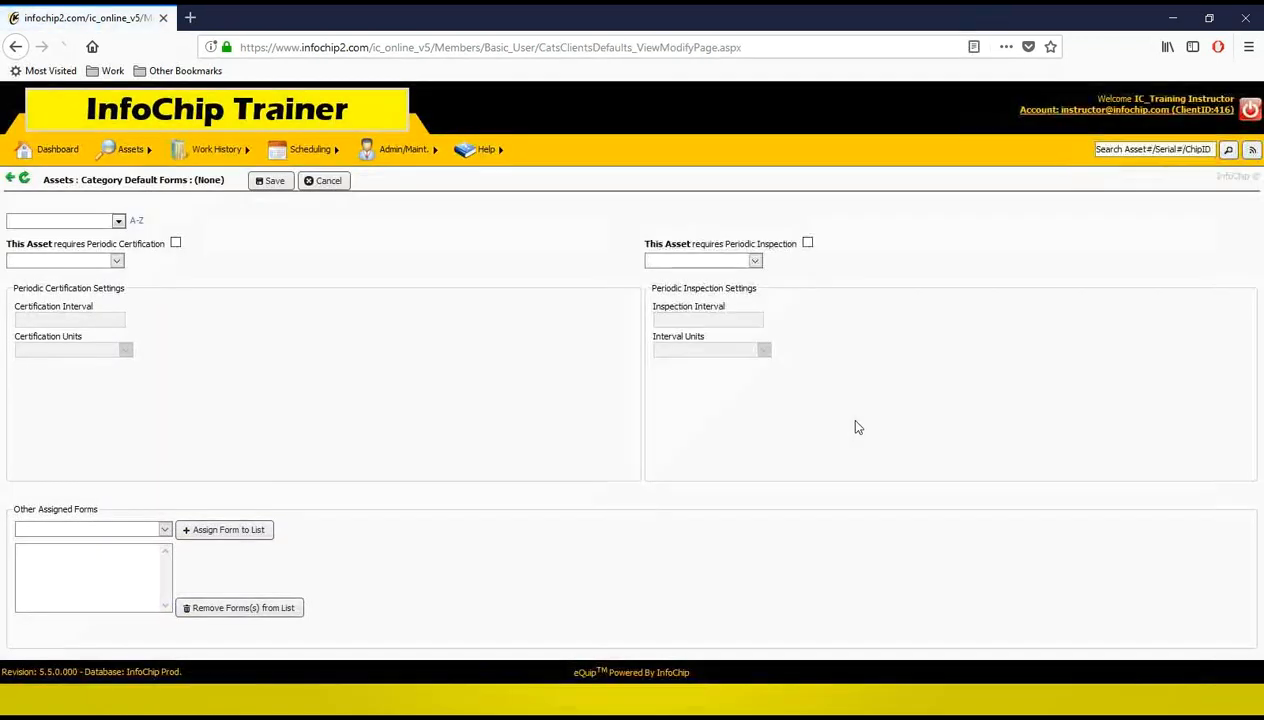
{"action": "left_click", "coordinate": [118, 222]}
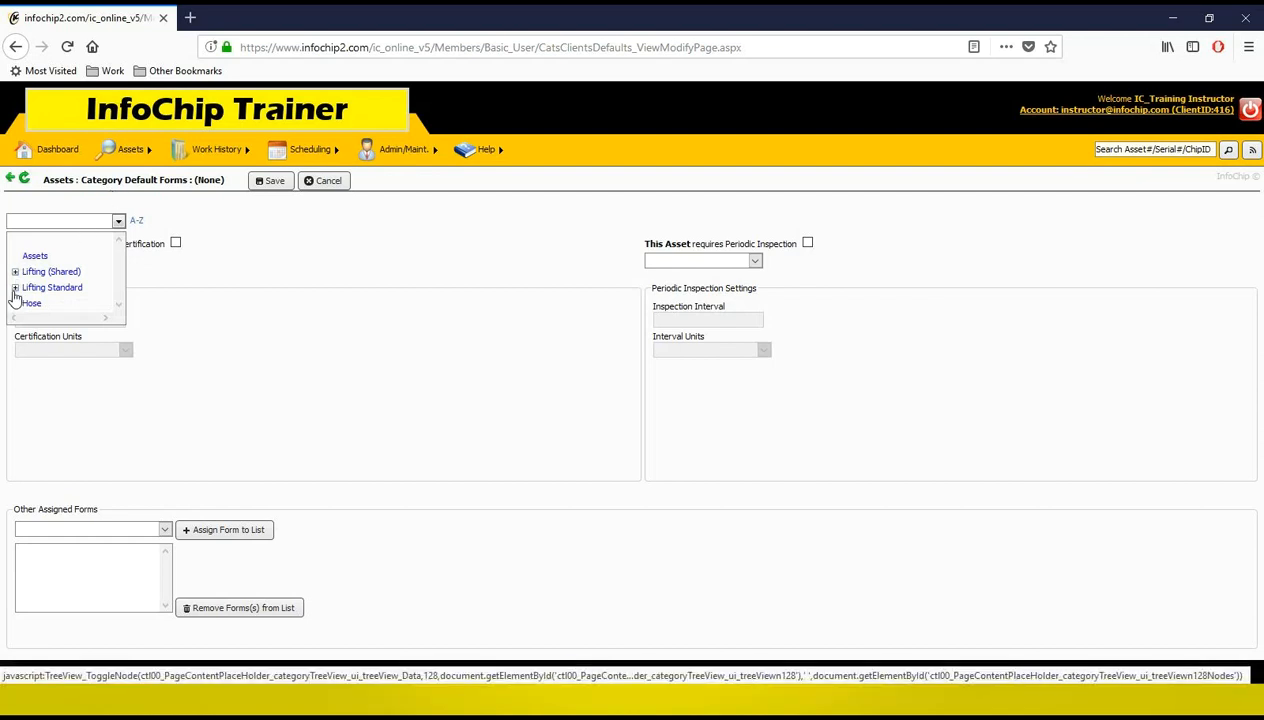
{"action": "left_click", "coordinate": [15, 287]}
{"action": "scroll", "coordinate": [87, 325], "scroll_direction": "down", "scroll_amount": 1}
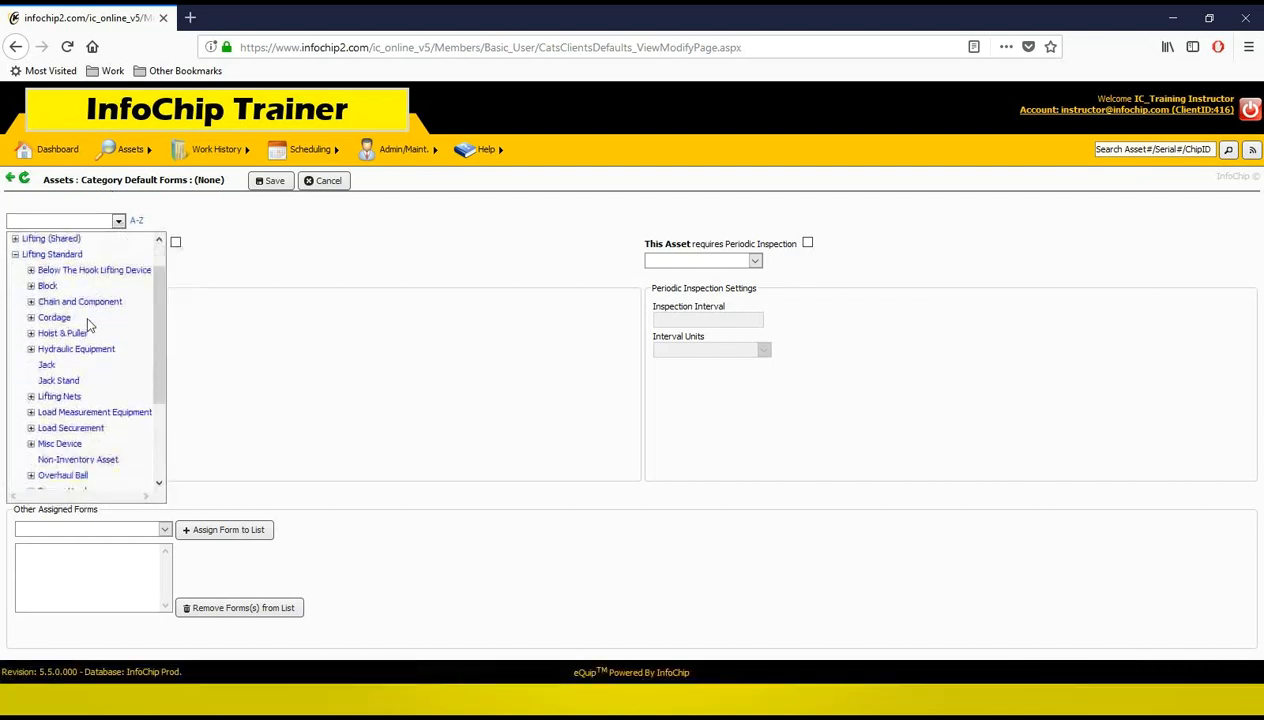
{"action": "scroll", "coordinate": [87, 325], "scroll_direction": "down", "scroll_amount": 2}
{"action": "left_click", "coordinate": [31, 418]}
{"action": "scroll", "coordinate": [120, 385], "scroll_direction": "down", "scroll_amount": 2}
{"action": "left_click", "coordinate": [46, 339]}
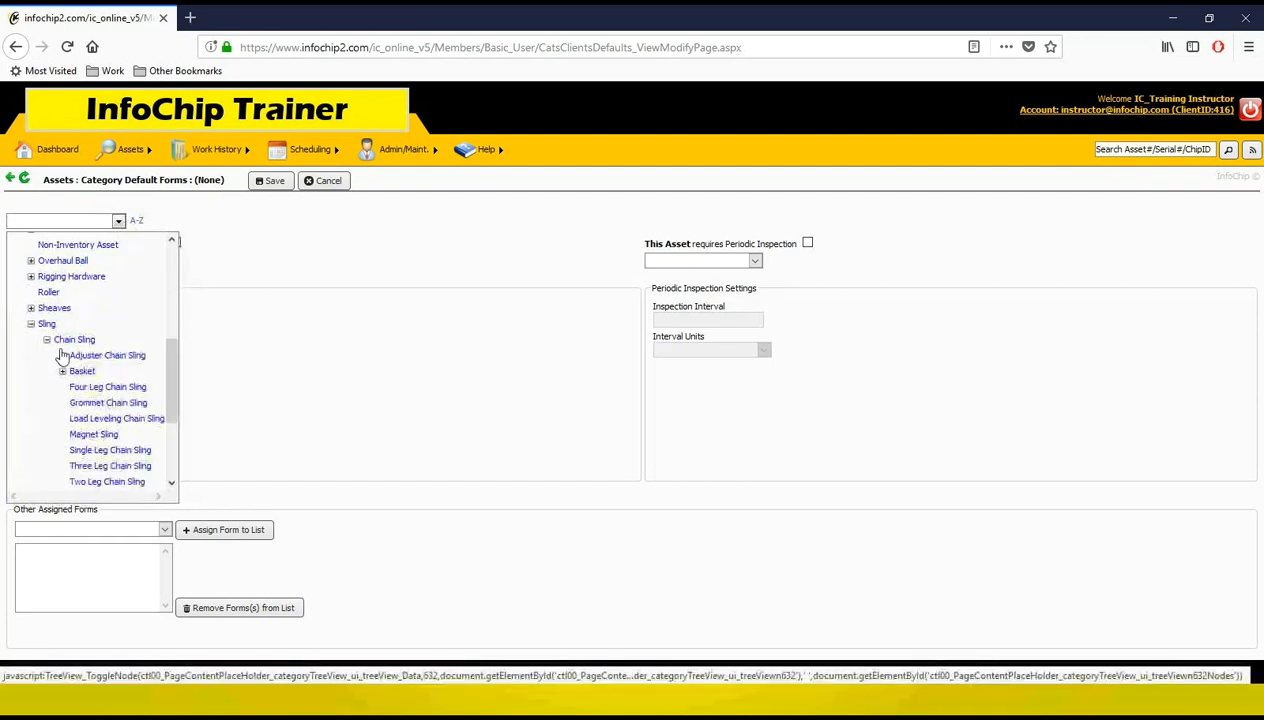
{"action": "scroll", "coordinate": [105, 410], "scroll_direction": "down", "scroll_amount": 1}
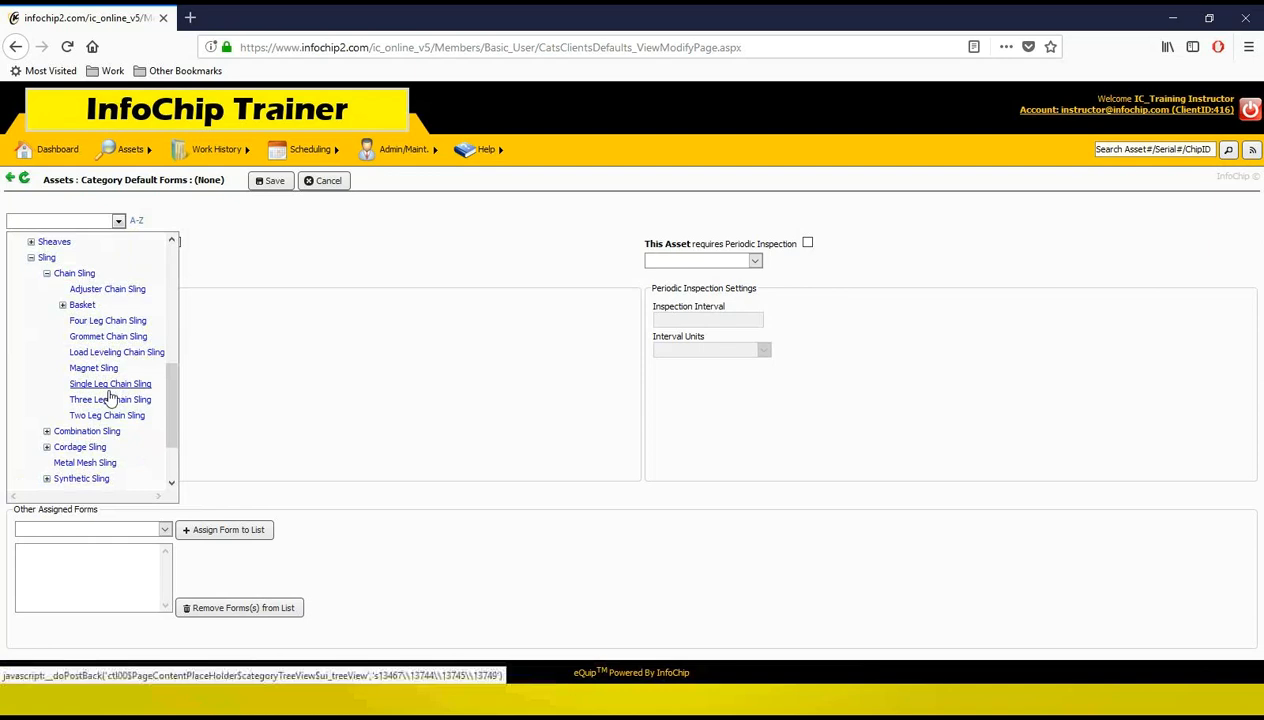
{"action": "left_click", "coordinate": [112, 386]}
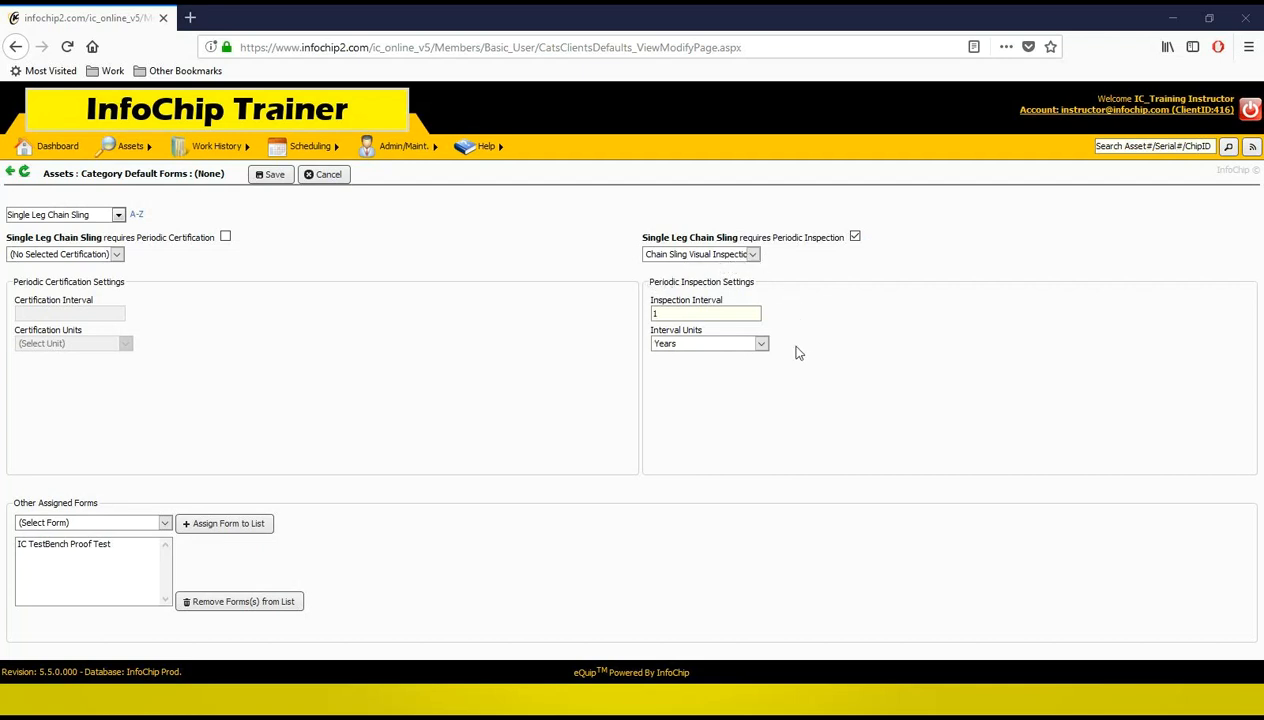
- Set the Single Leg Chain Sling's periodic inspection form to Chain Sling Monthly Inspection with Months as the interval unit
{"action": "left_click", "coordinate": [750, 256]}
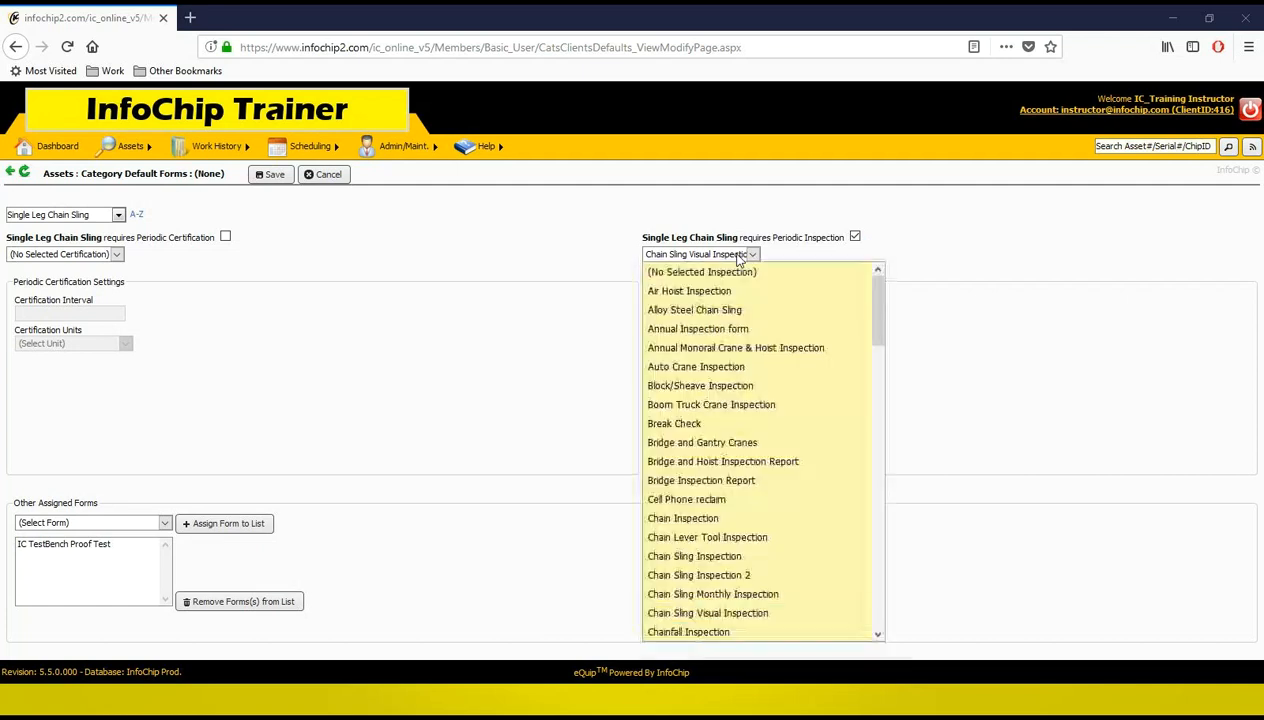
{"action": "left_click", "coordinate": [673, 596]}
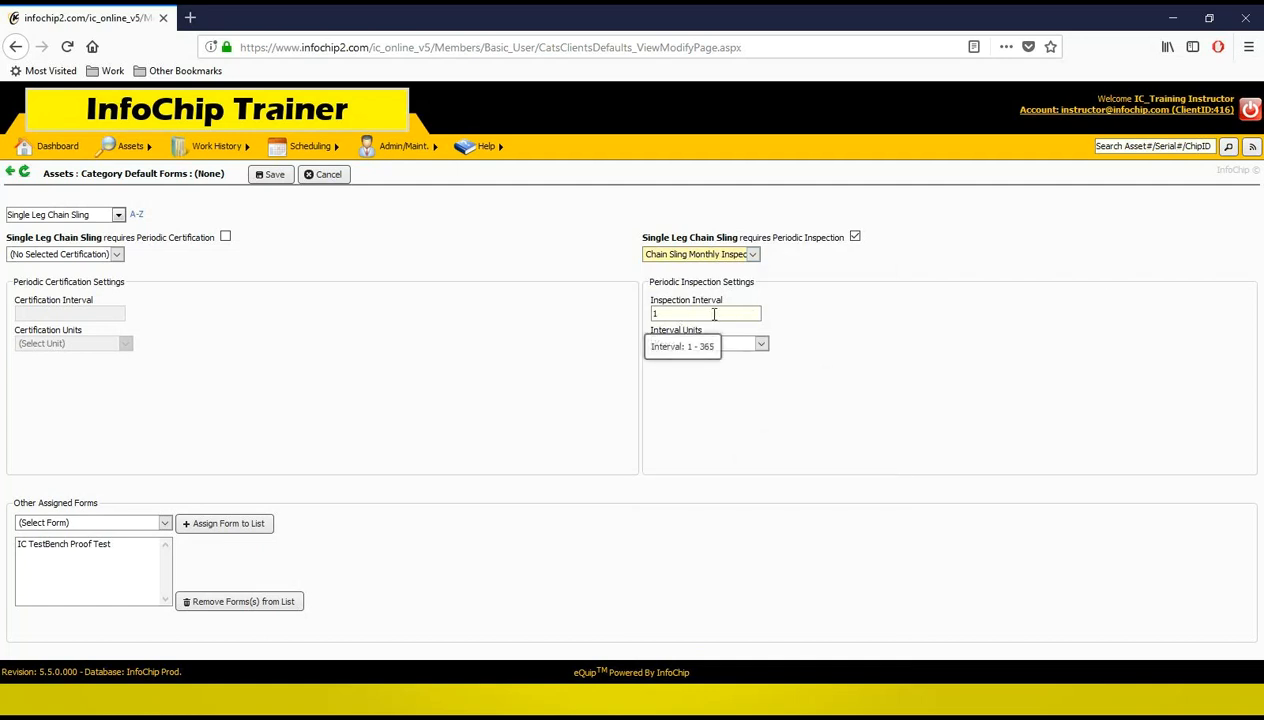
{"action": "left_click", "coordinate": [750, 348]}
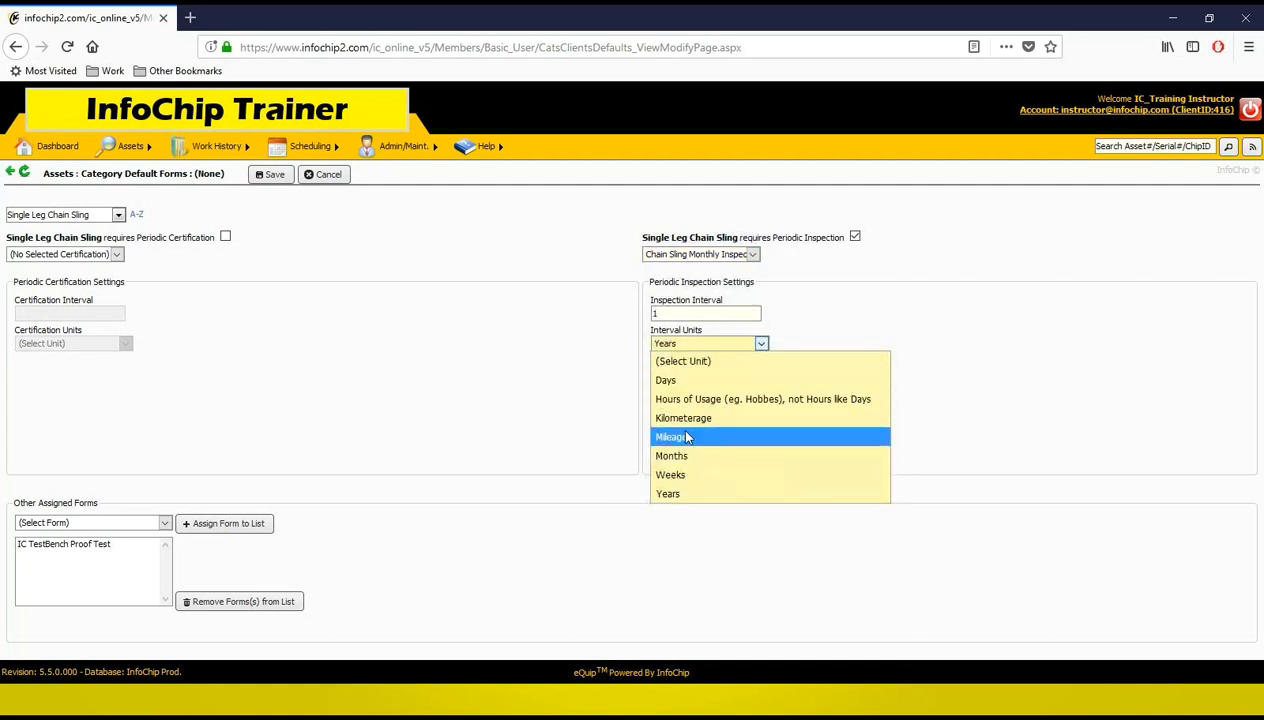
{"action": "left_click", "coordinate": [686, 456]}
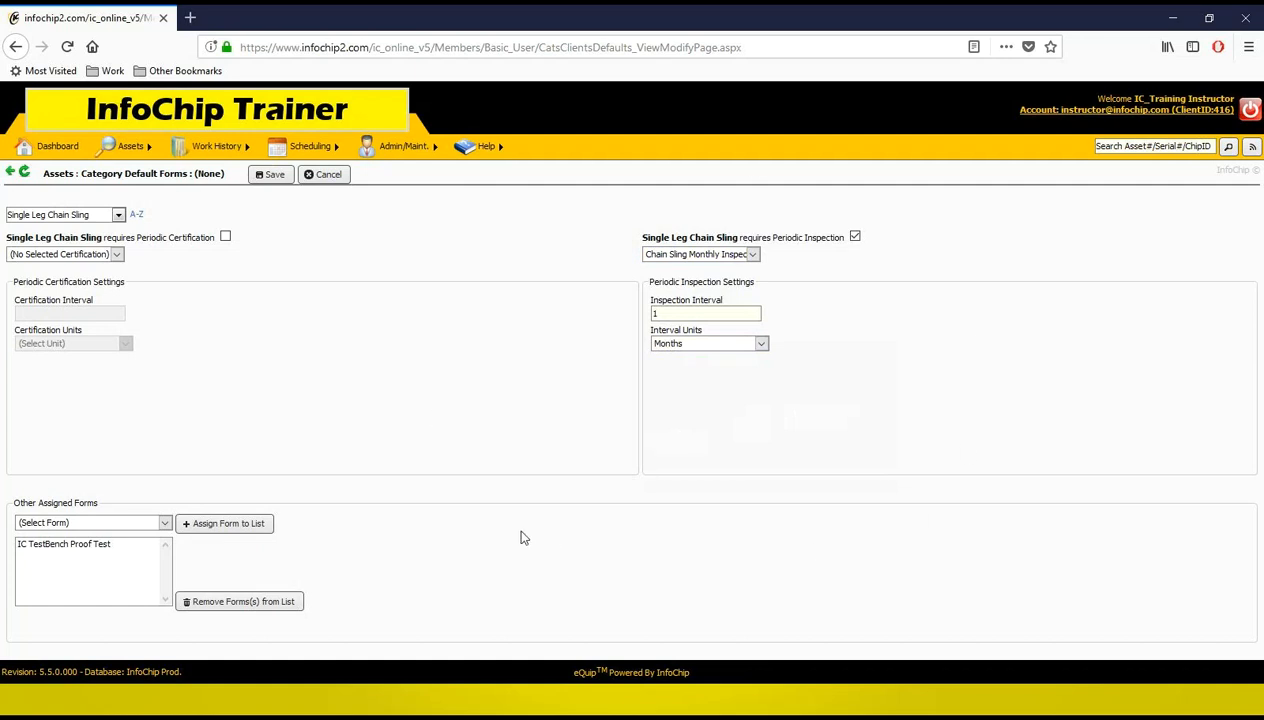
- Require periodic certification for the Single Leg Chain Sling using Certification of Compliance with an interval of 1 year
{"action": "left_click", "coordinate": [225, 238]}
{"action": "left_click", "coordinate": [95, 255]}
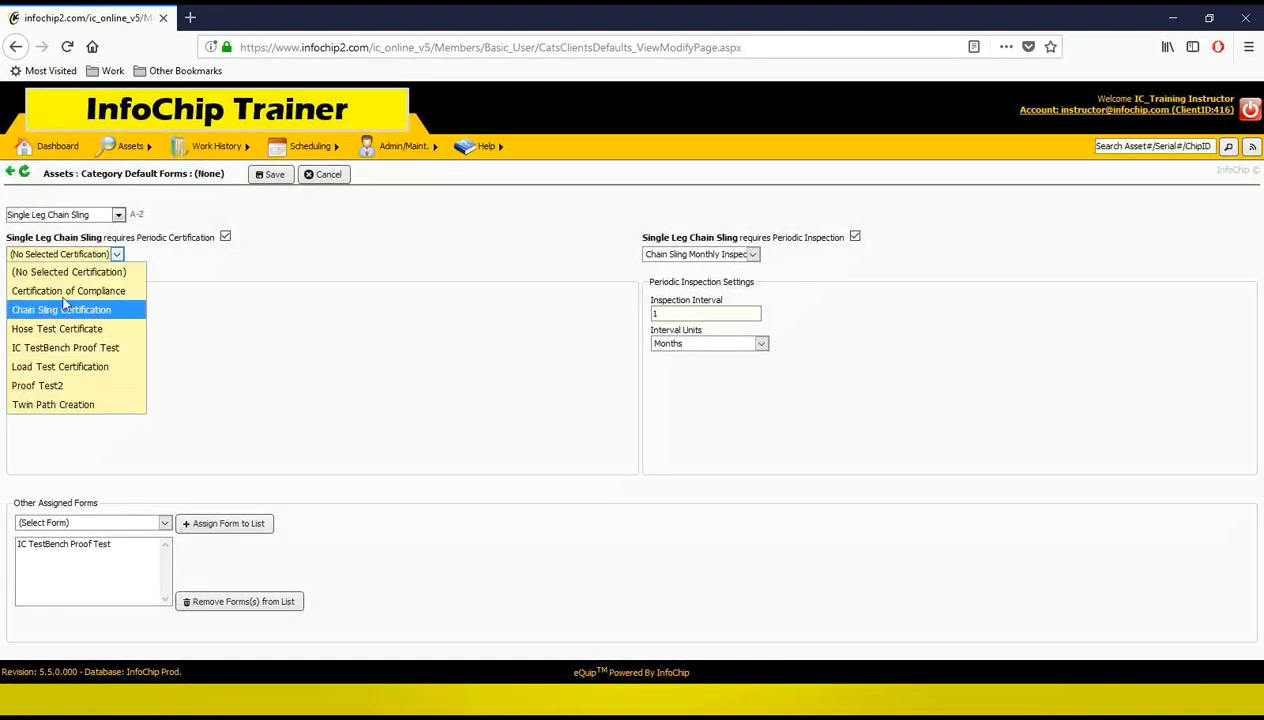
{"action": "left_click", "coordinate": [72, 291]}
{"action": "left_click", "coordinate": [108, 315]}
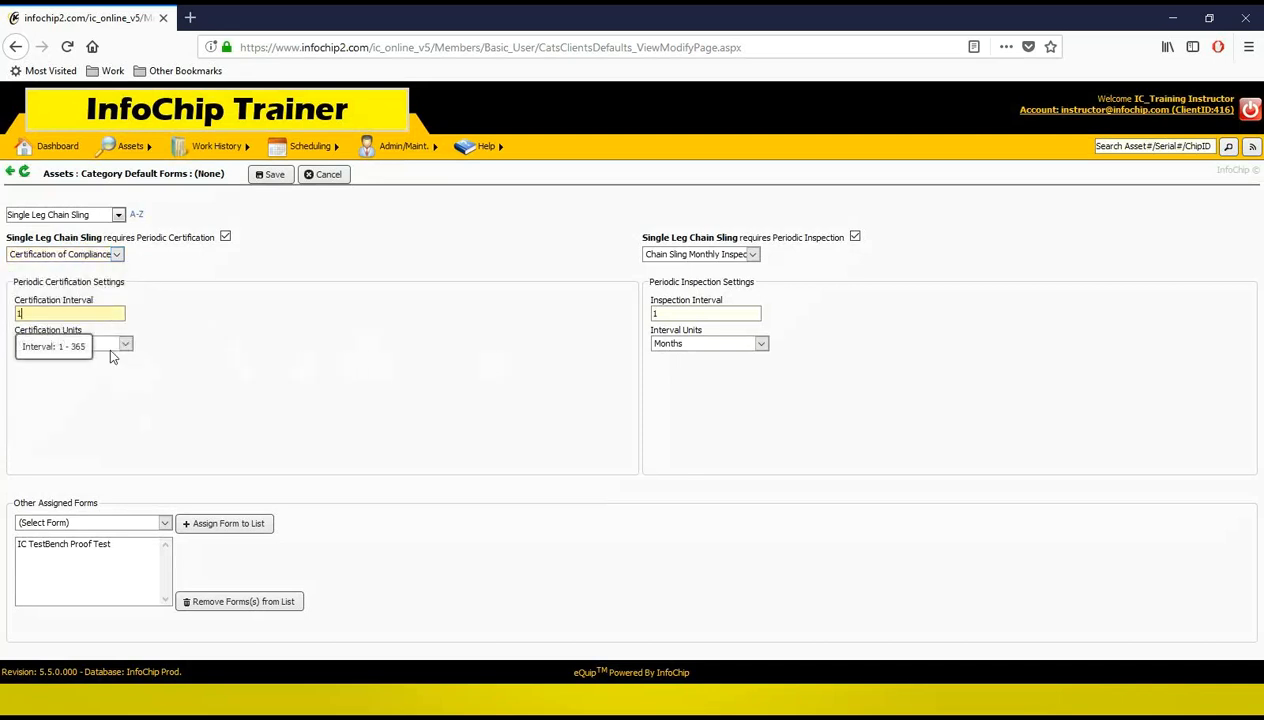
{"action": "left_click", "coordinate": [116, 343]}
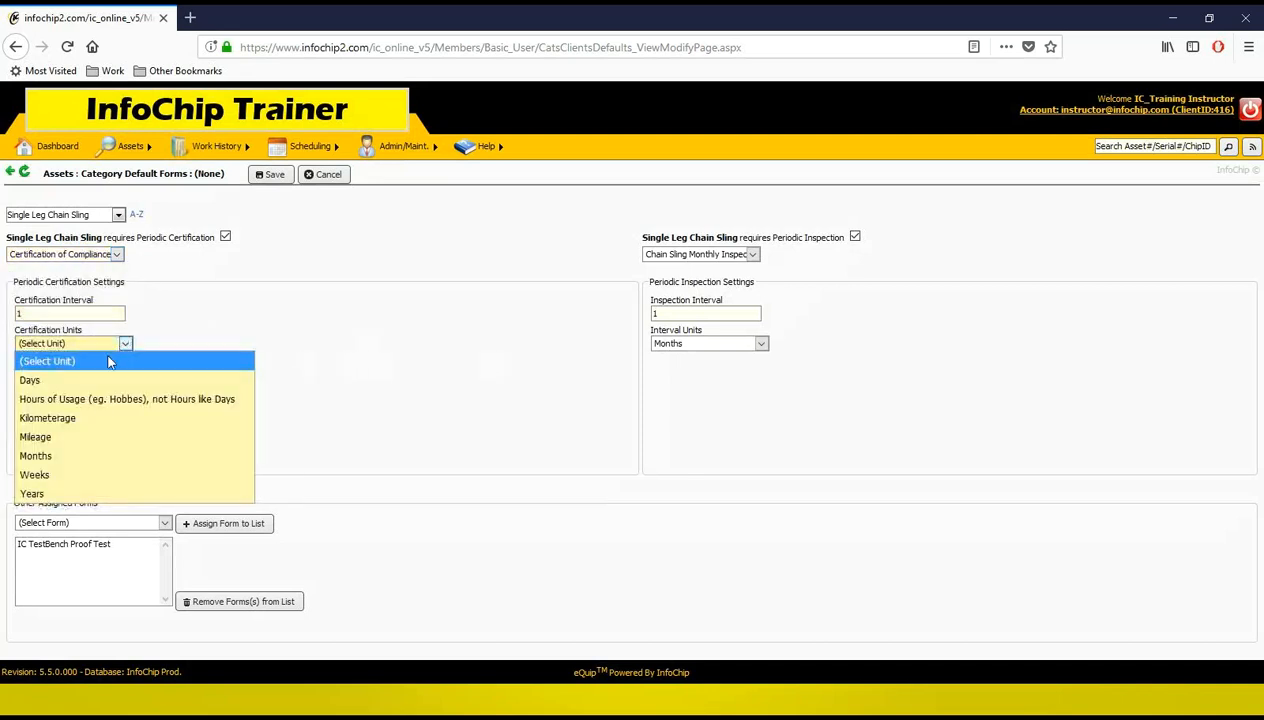
{"action": "left_click", "coordinate": [46, 497]}
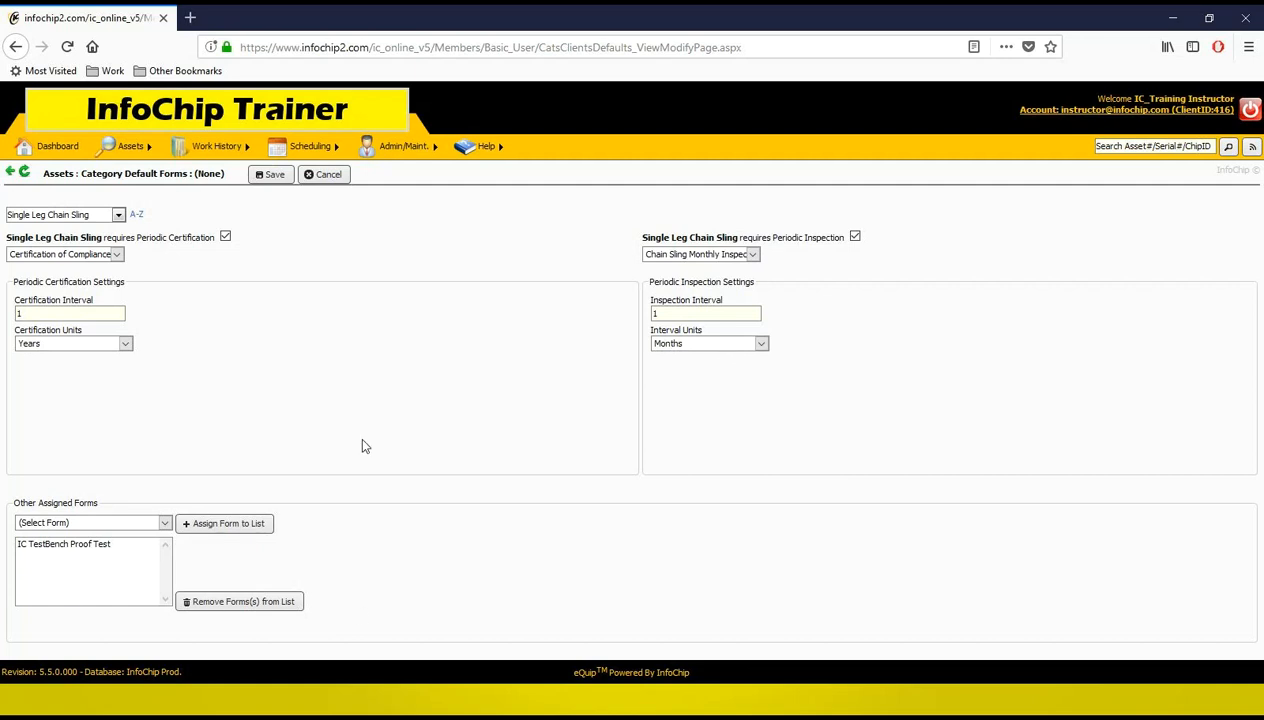
- Add Chain Sling Visual Inspection to the Single Leg Chain Sling's other assigned forms and save the category default forms
{"action": "left_click", "coordinate": [80, 522]}
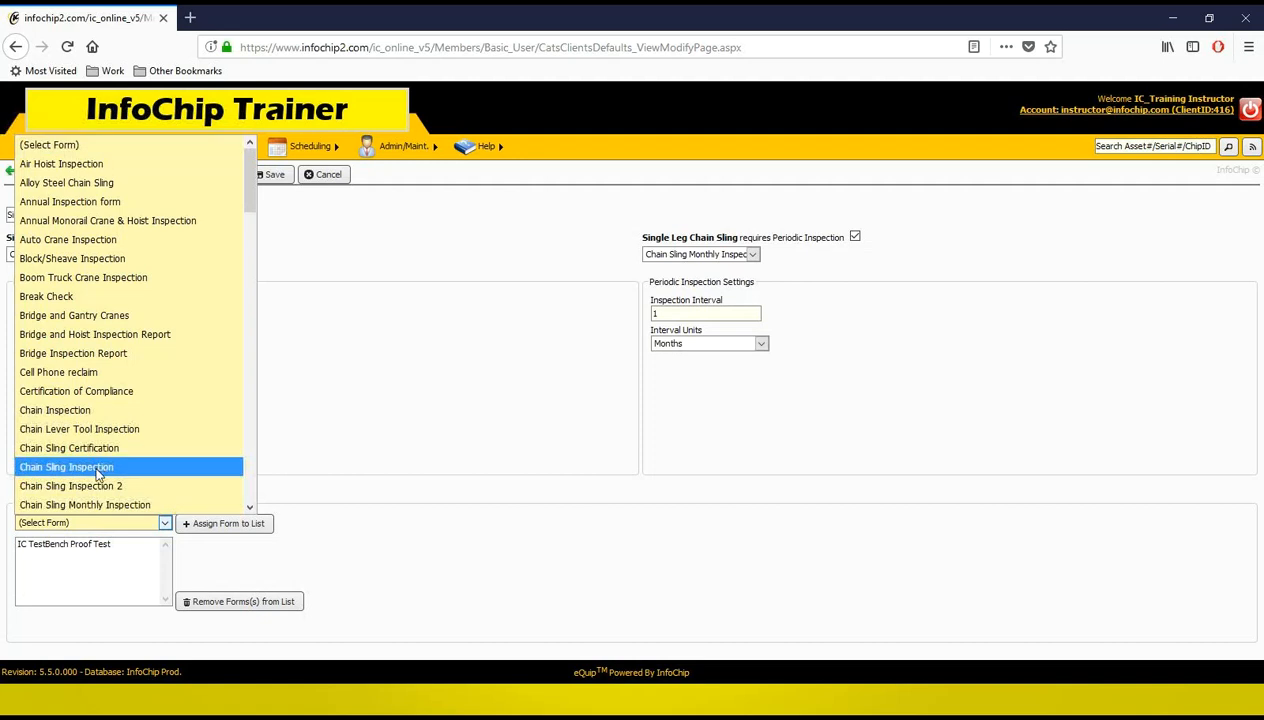
{"action": "scroll", "coordinate": [158, 460], "scroll_direction": "down", "scroll_amount": 2}
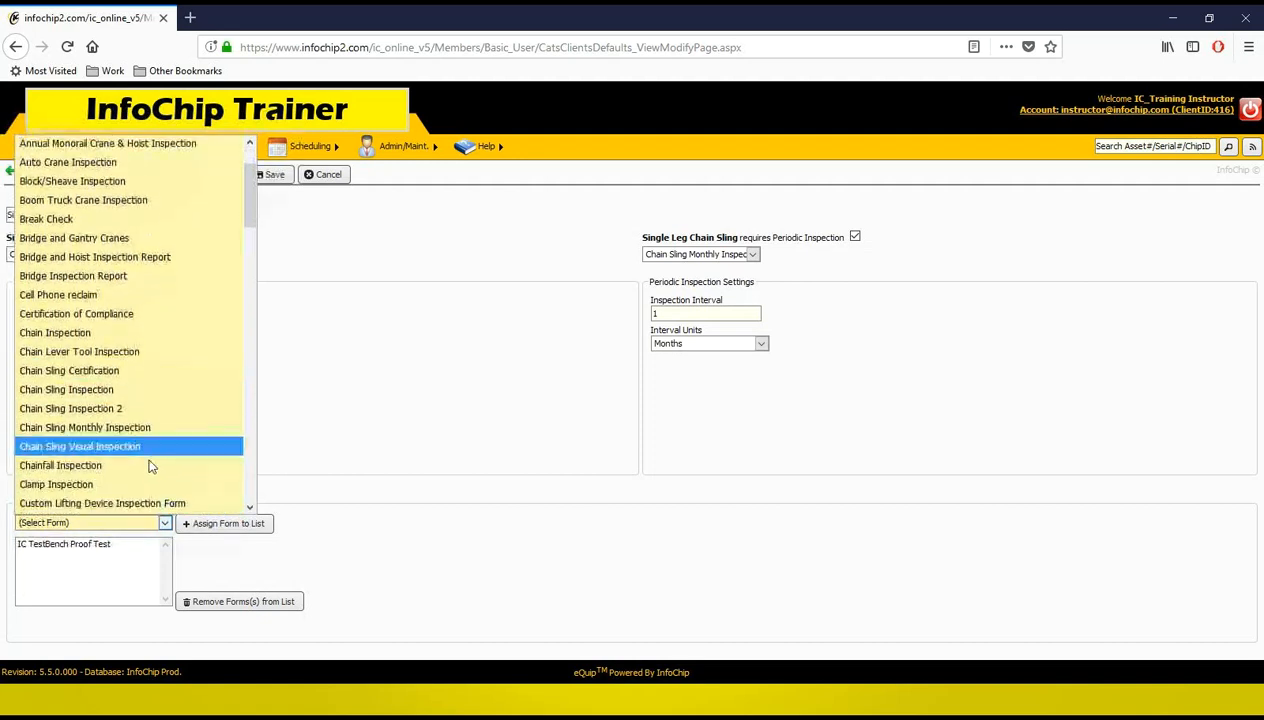
{"action": "left_click", "coordinate": [73, 442]}
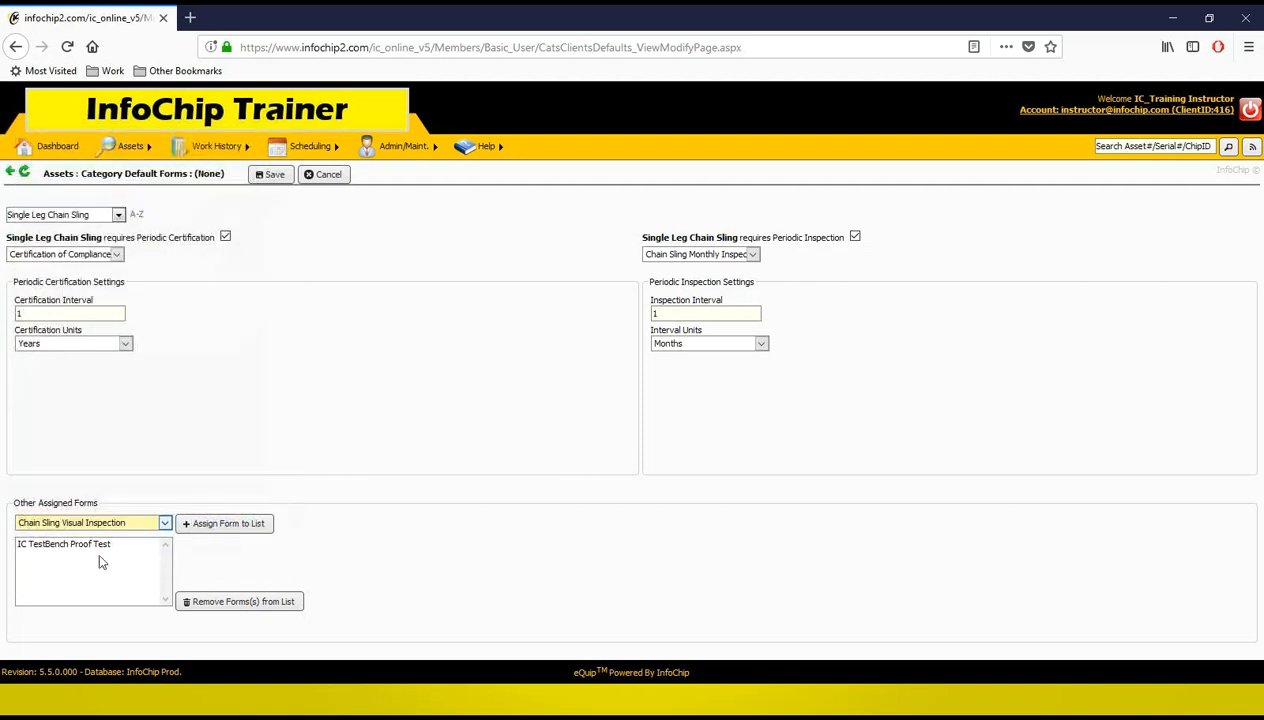
{"action": "left_click", "coordinate": [226, 524]}
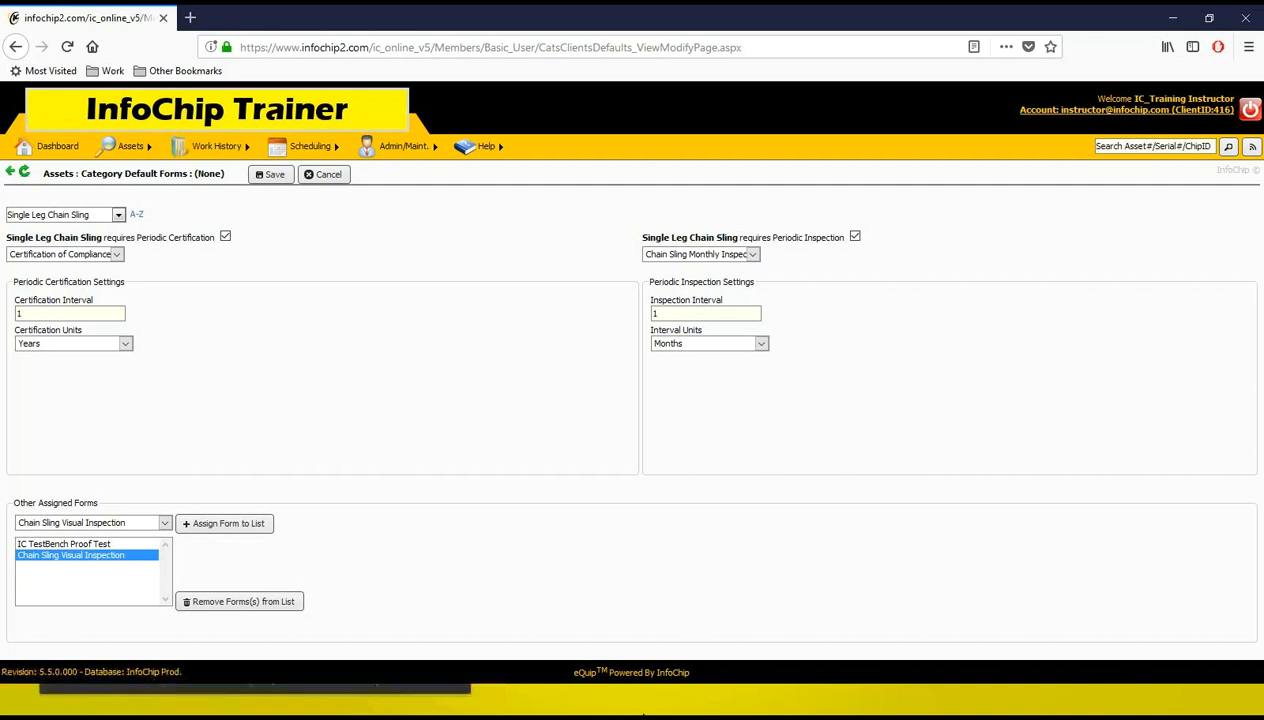
{"action": "left_click", "coordinate": [268, 178]}
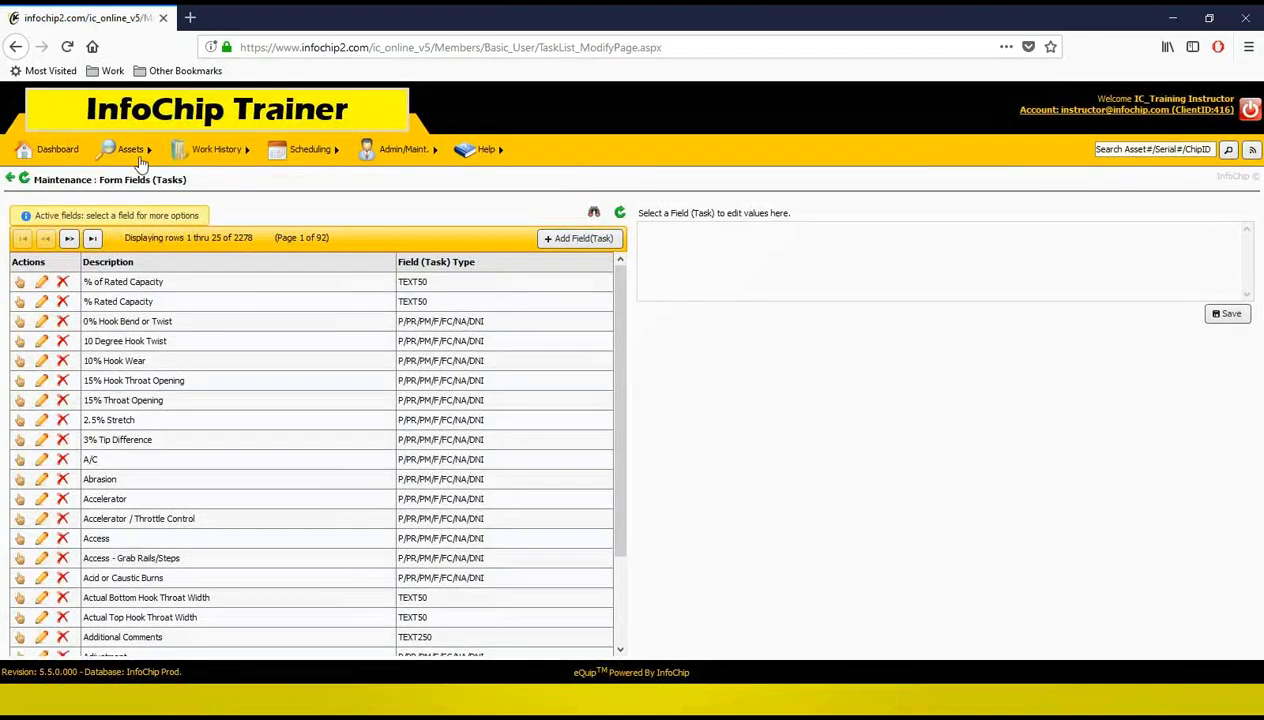
- Search the assets for the category Single Leg Chain Sling under Lifting Standard
{"action": "left_click", "coordinate": [118, 152]}
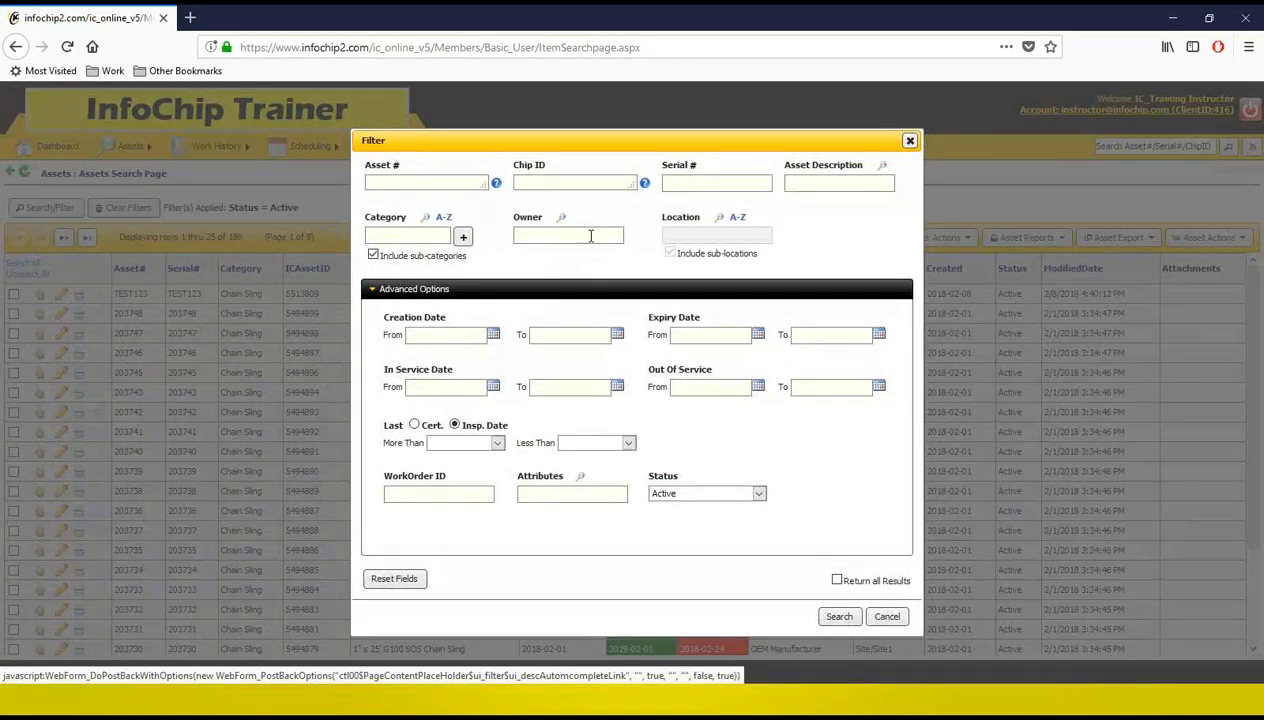
{"action": "left_click", "coordinate": [436, 235]}
{"action": "type", "text": "single"}
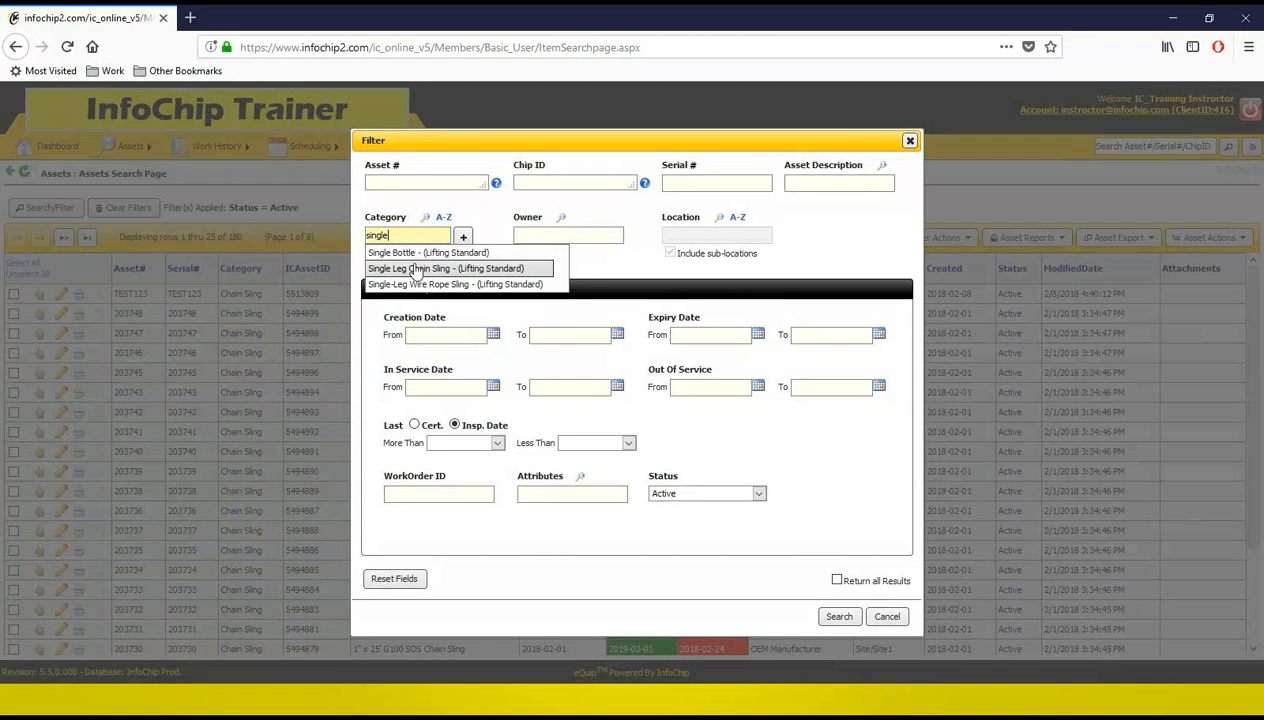
{"action": "left_click", "coordinate": [412, 268]}
{"action": "left_click", "coordinate": [839, 617]}
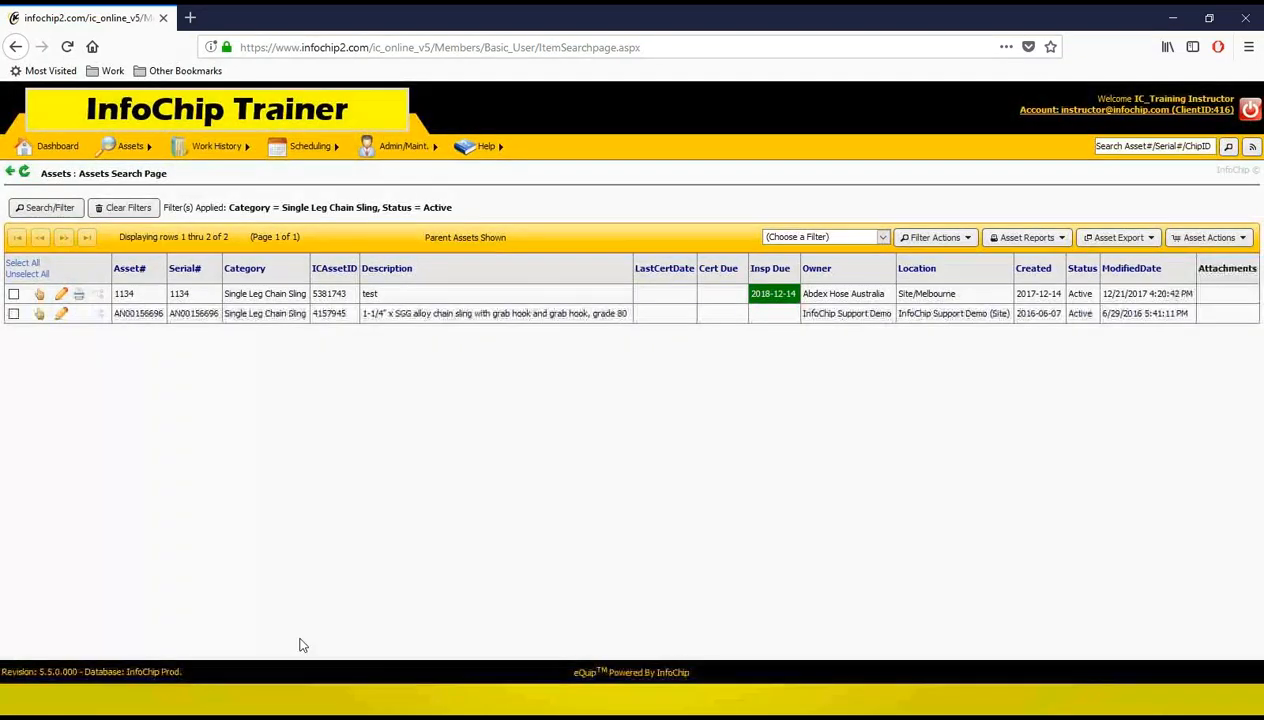
- Open the overview of the Single Leg Chain Sling asset described as "test" and examine its operation forms
{"action": "left_click", "coordinate": [39, 294]}
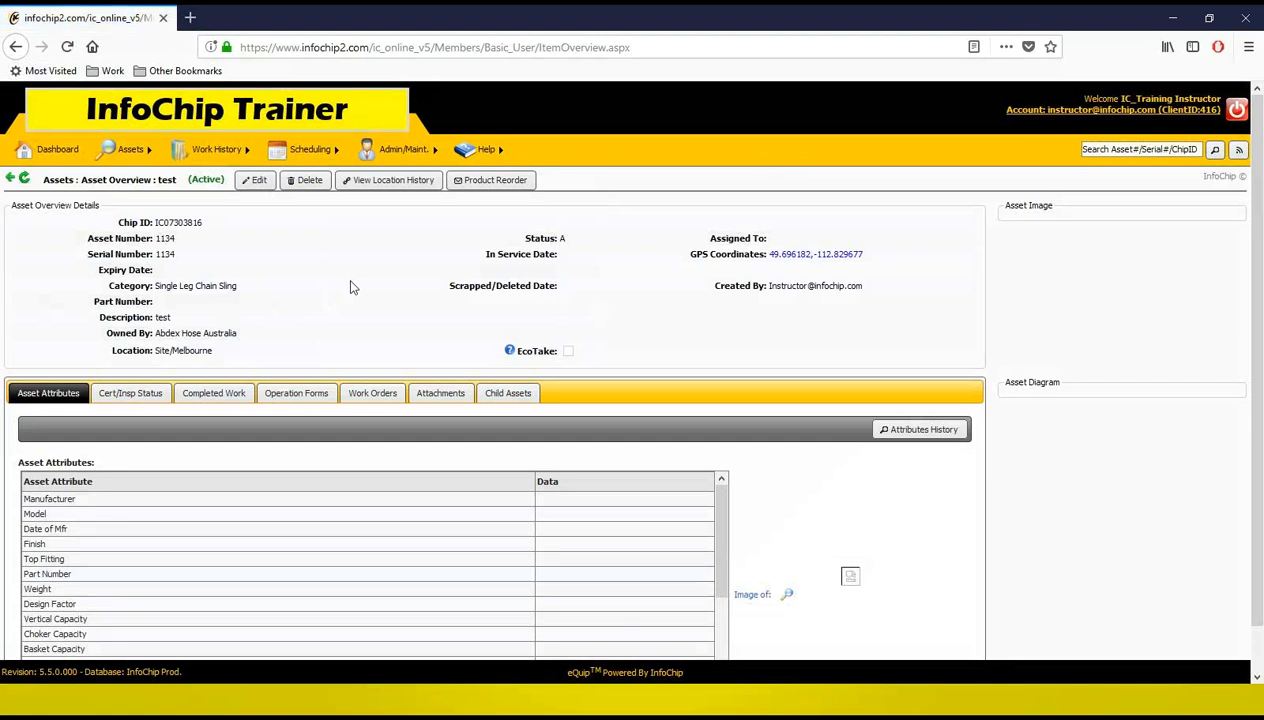
{"action": "left_click", "coordinate": [292, 395]}
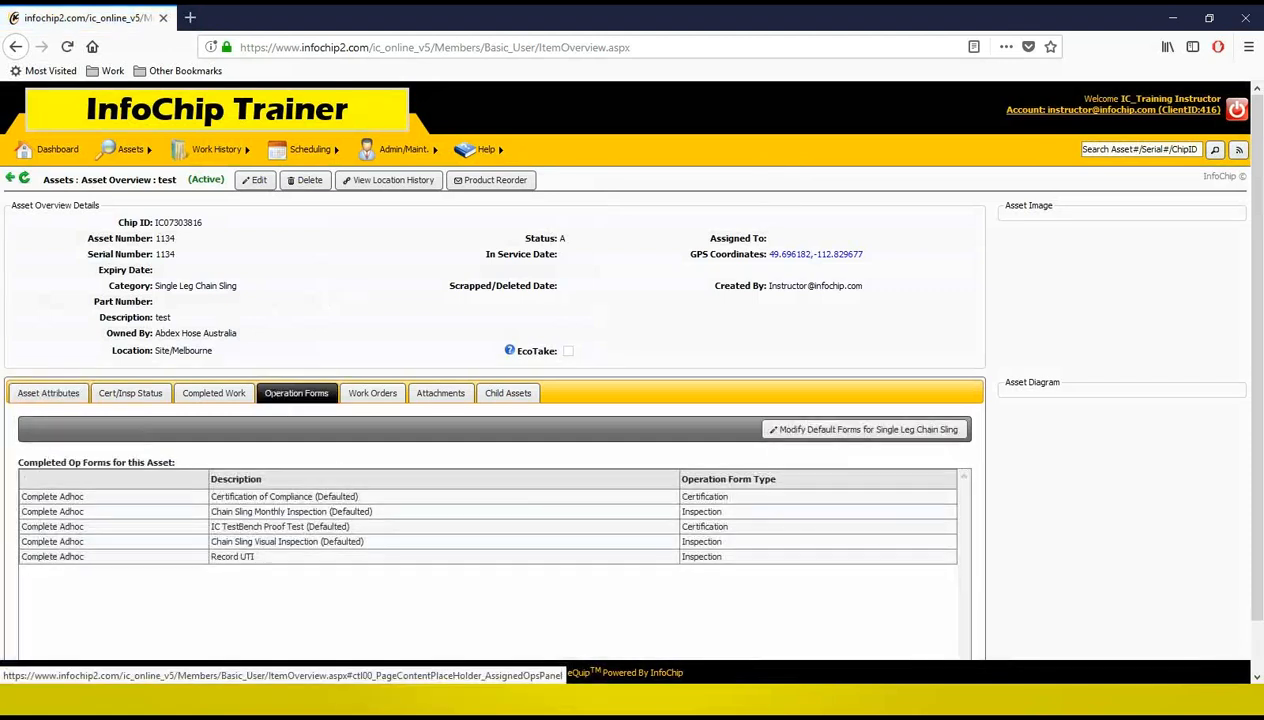
{"action": "scroll", "coordinate": [297, 596], "scroll_direction": "down", "scroll_amount": 1}
{"action": "left_click_drag", "start_coordinate": [358, 551], "coordinate": [293, 415]}
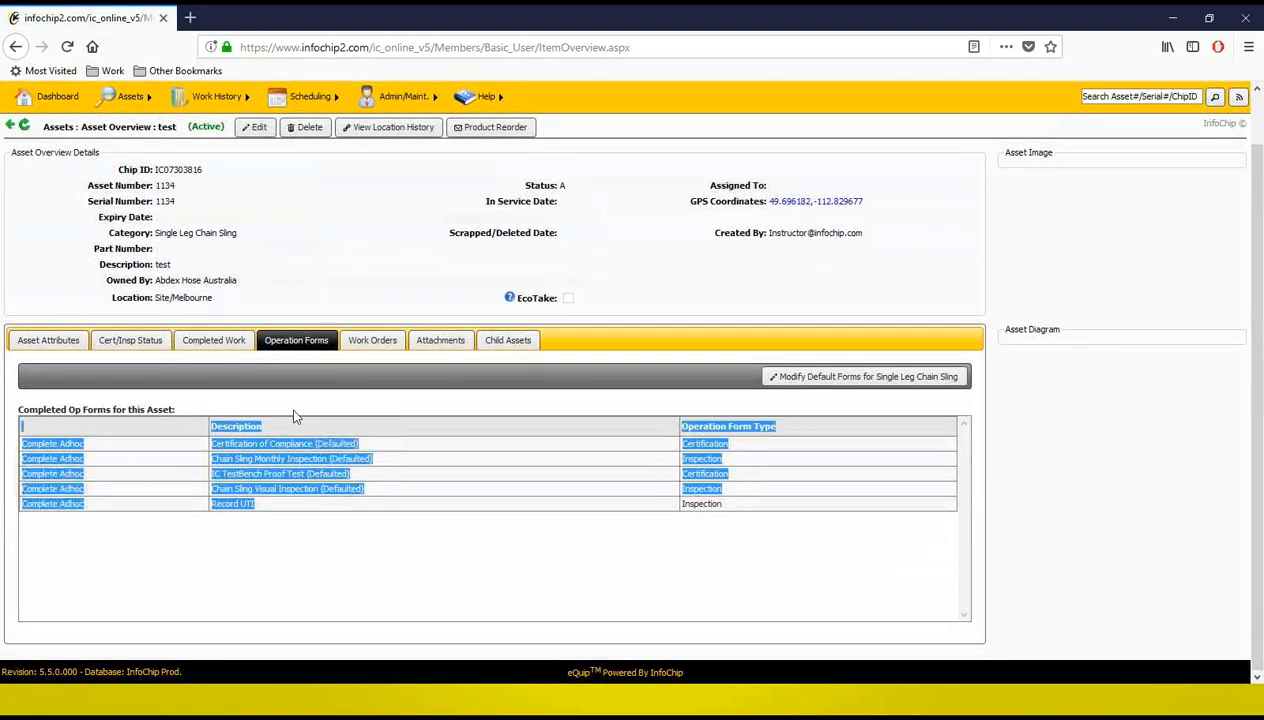
{"action": "left_click", "coordinate": [463, 523]}
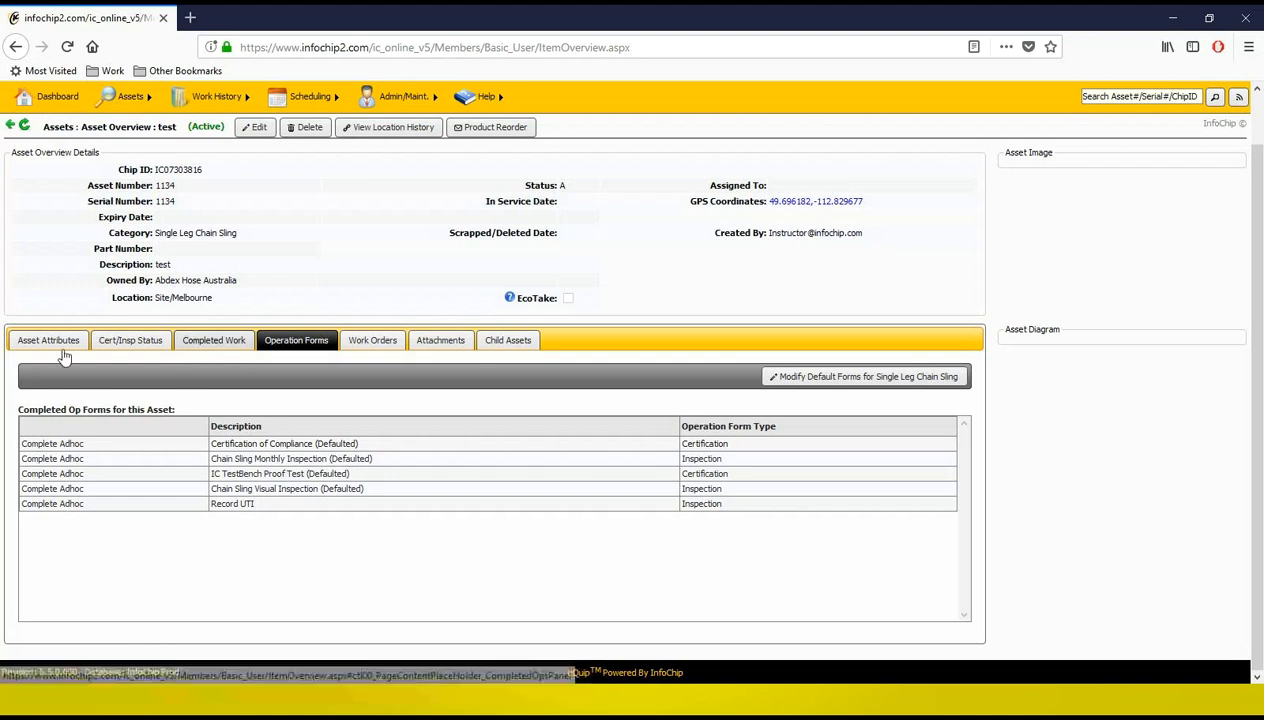
- Check which inspection and certification forms can be chosen in the chain sling asset's certification and inspection status
{"action": "left_click", "coordinate": [129, 340]}
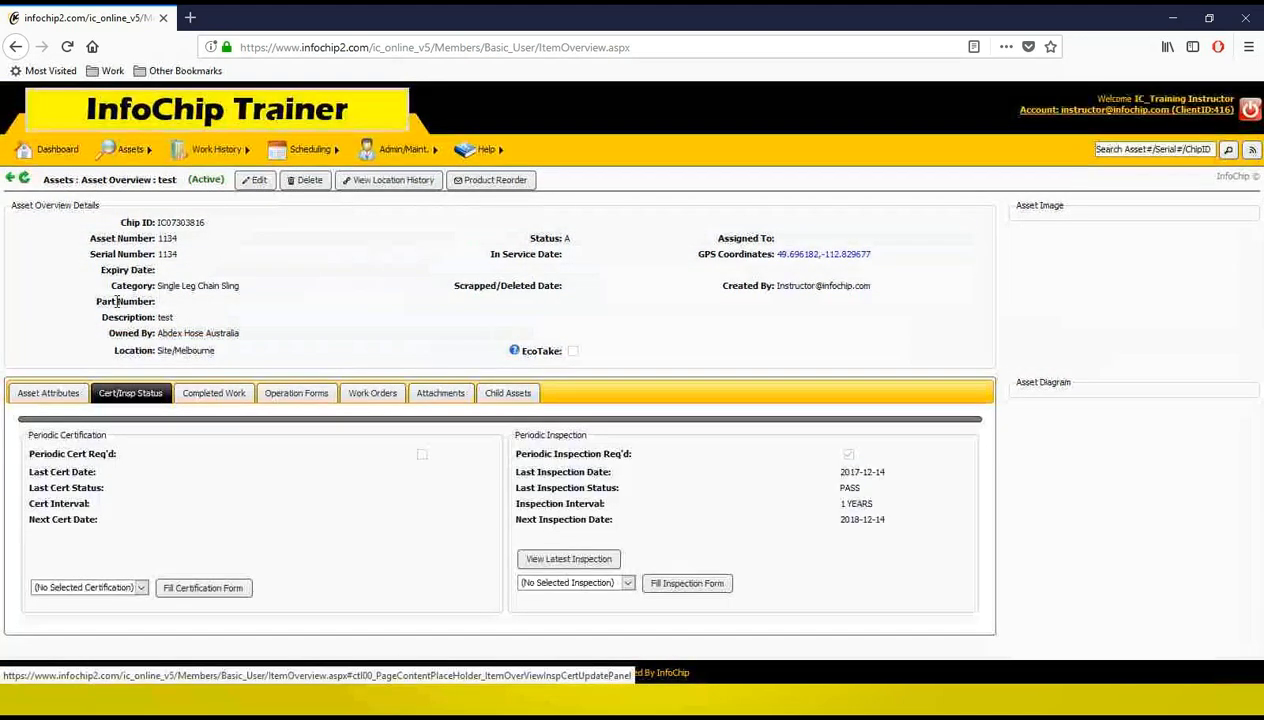
{"action": "left_click", "coordinate": [560, 583]}
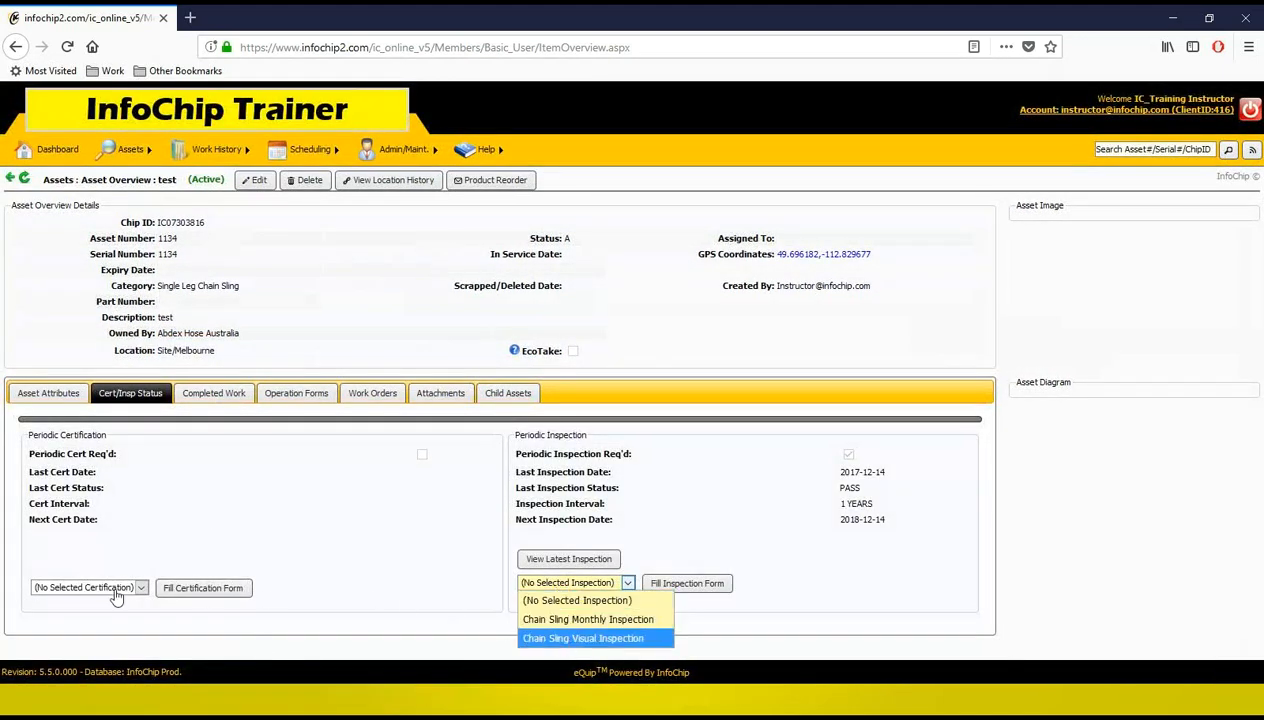
{"action": "left_click", "coordinate": [79, 586]}
{"action": "left_click", "coordinate": [79, 586]}
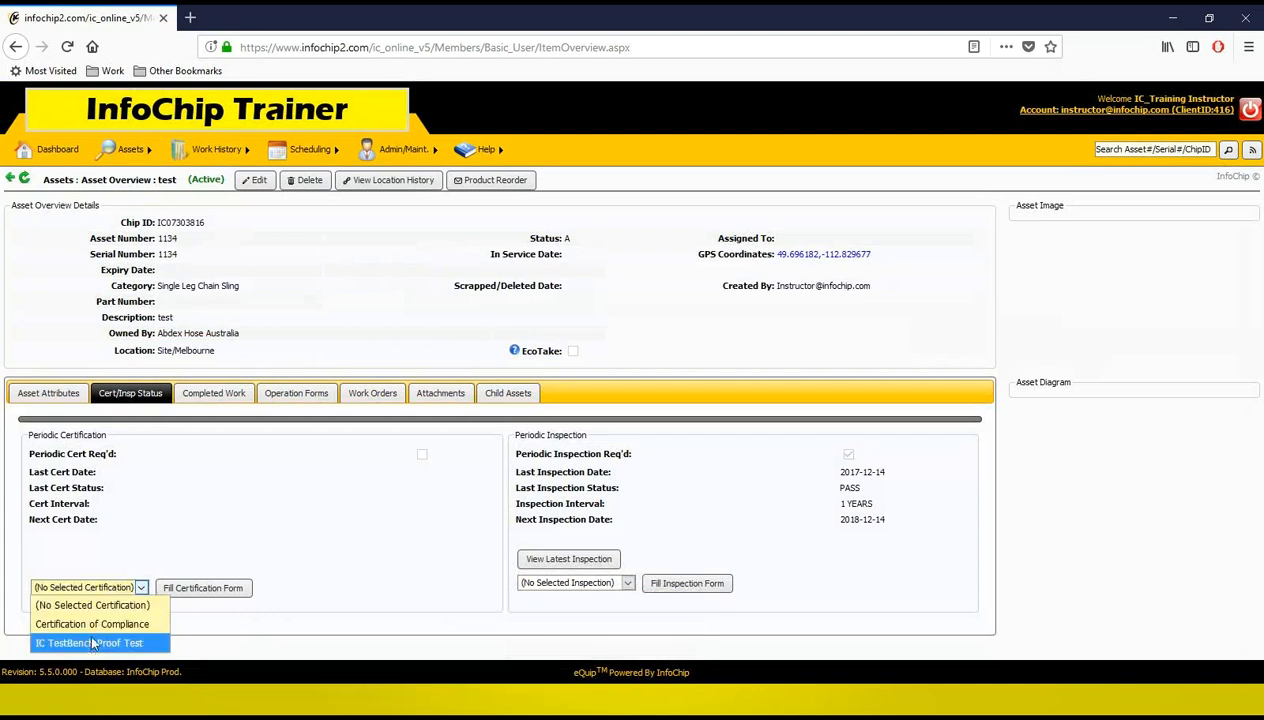
{"action": "left_click", "coordinate": [338, 535]}
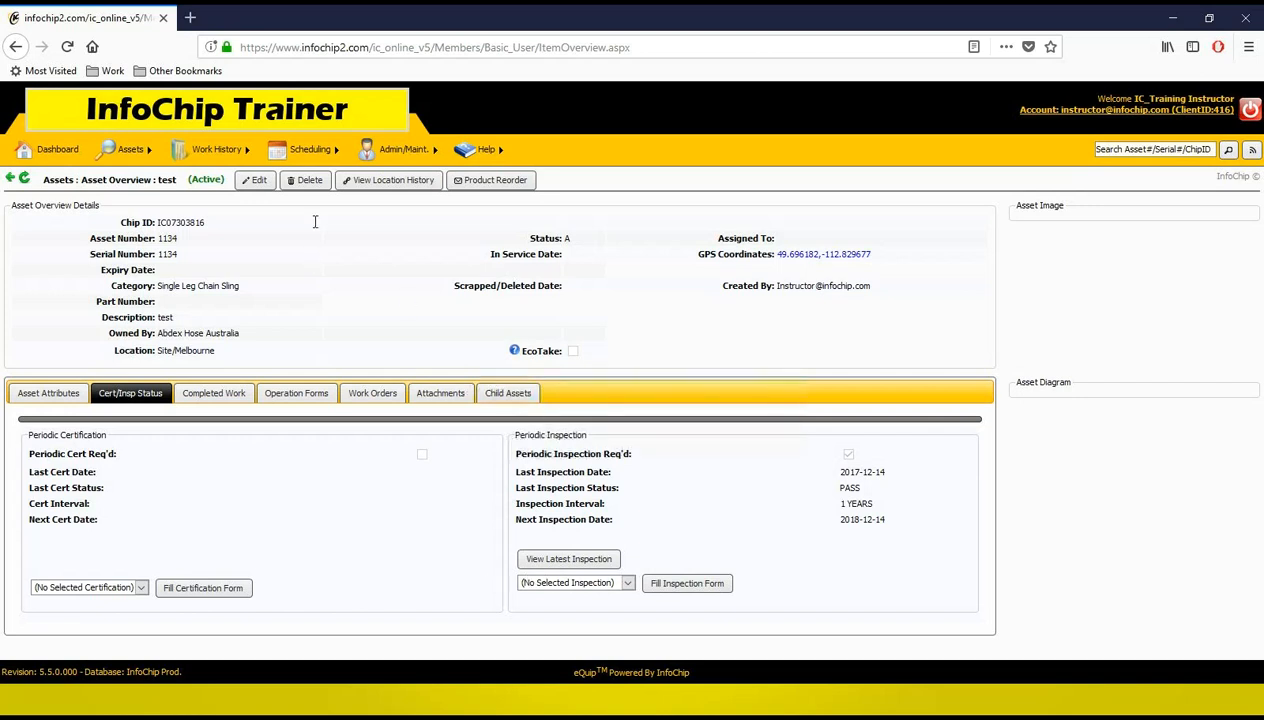
- Open the Four Bottle asset from the second page of the full asset list and examine its operation forms
{"action": "left_click", "coordinate": [122, 151]}
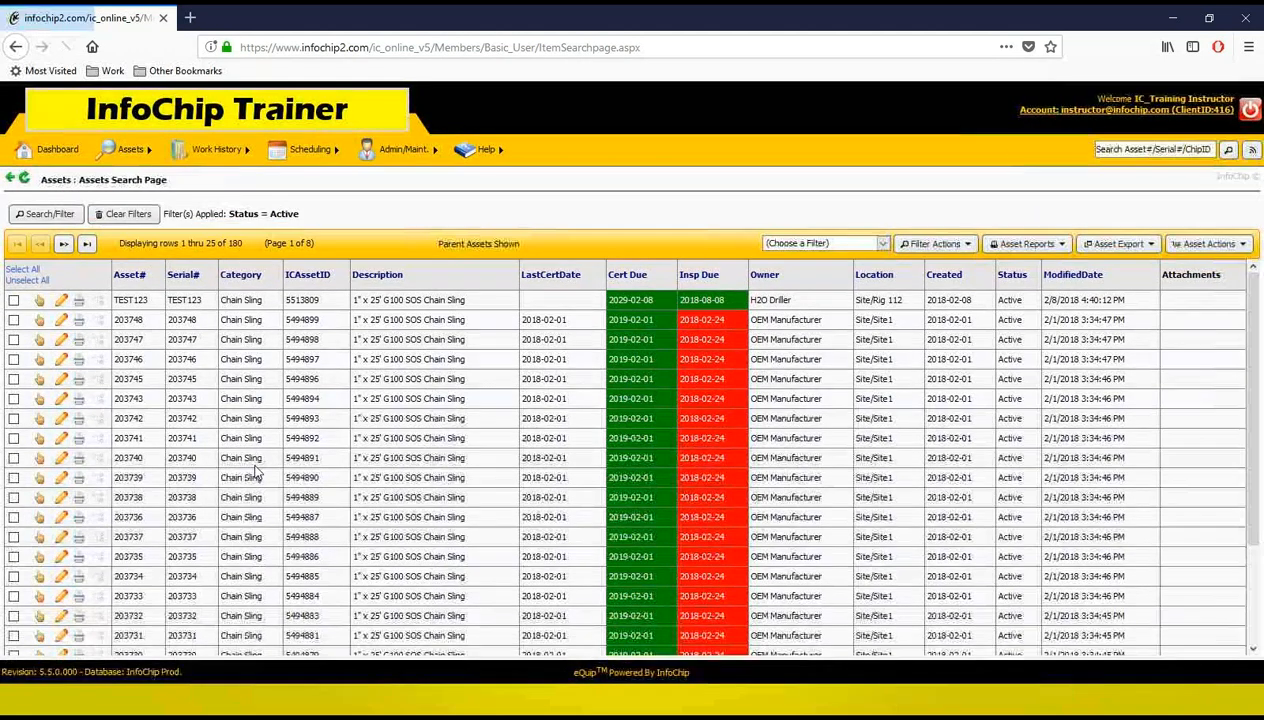
{"action": "scroll", "coordinate": [235, 445], "scroll_direction": "down", "scroll_amount": 3}
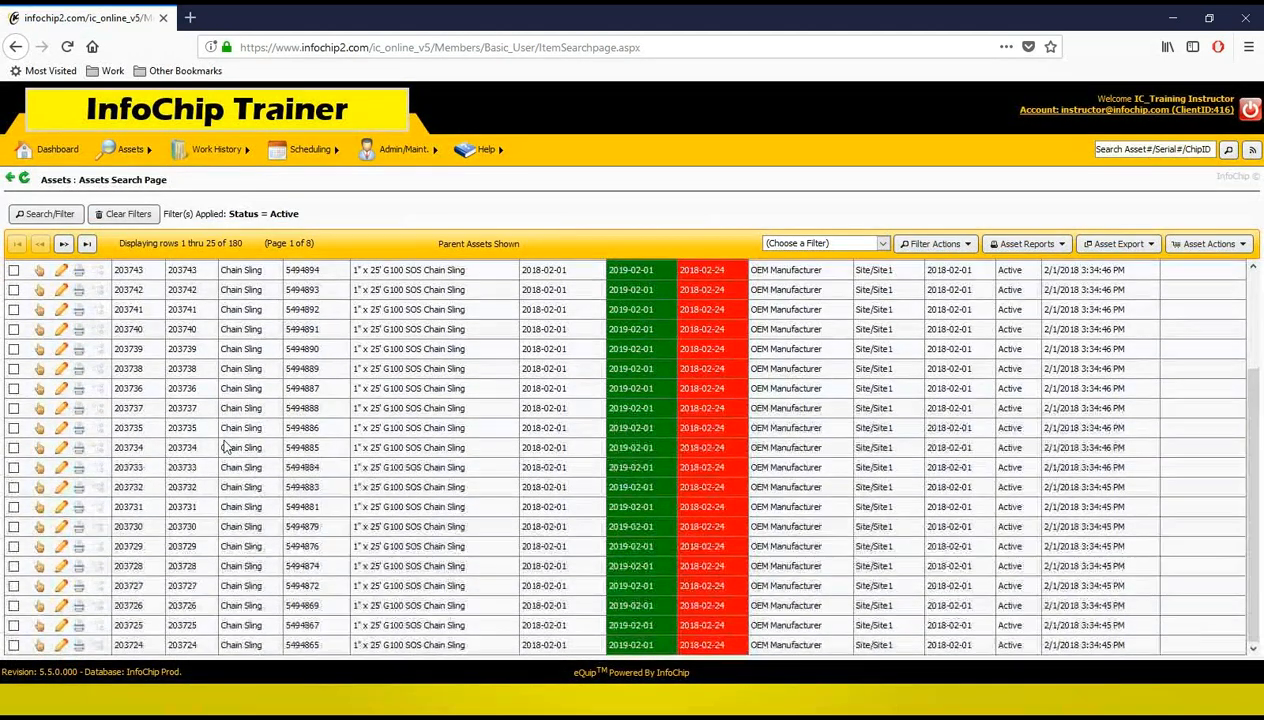
{"action": "left_click", "coordinate": [63, 243]}
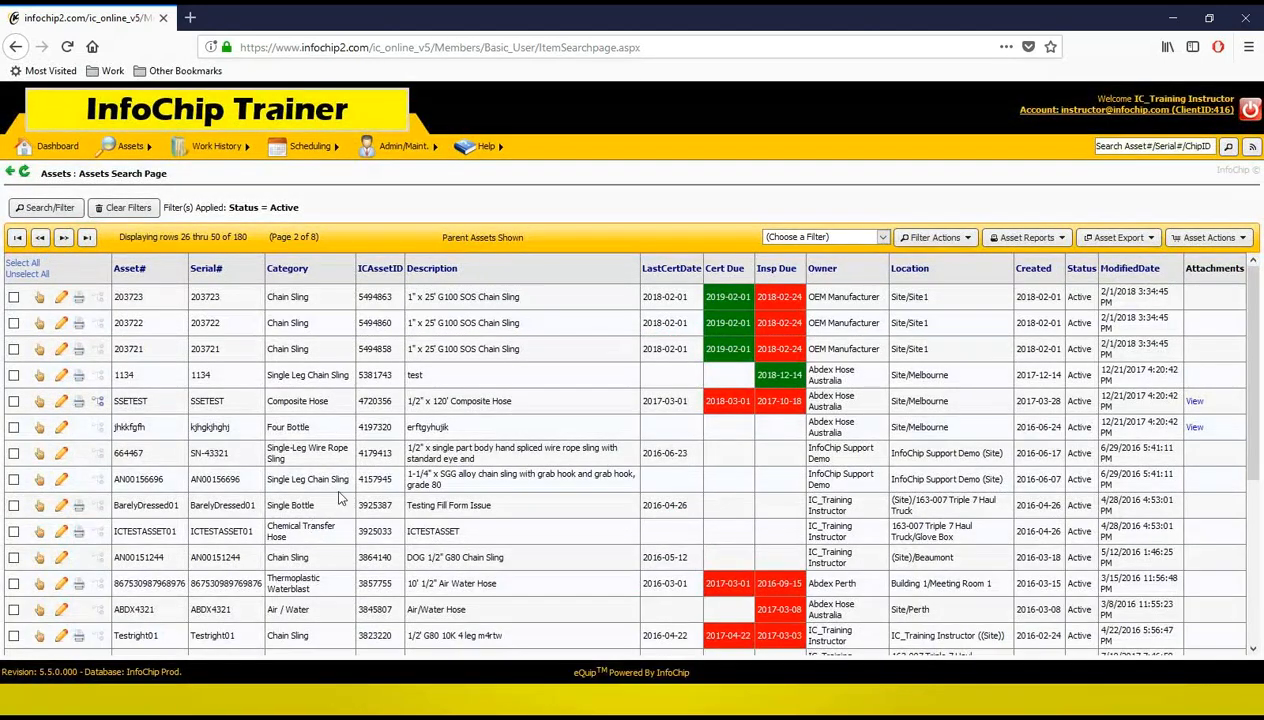
{"action": "left_click", "coordinate": [38, 429]}
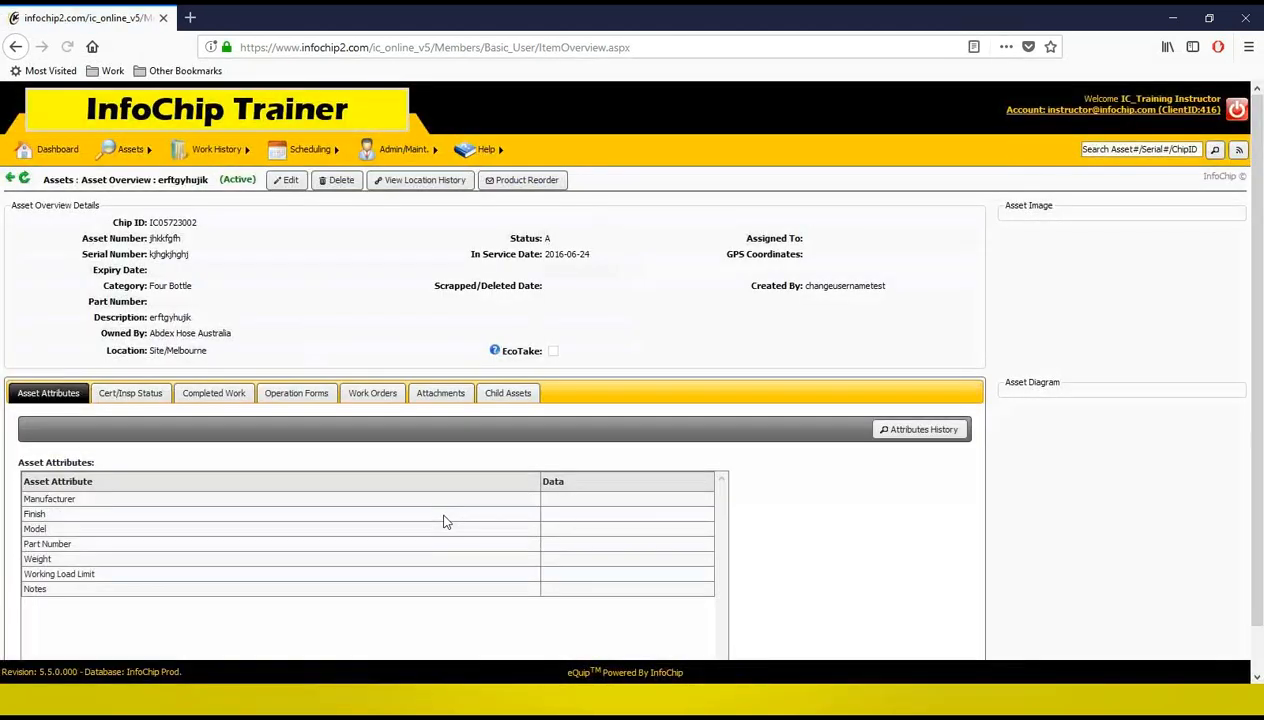
{"action": "left_click", "coordinate": [316, 397]}
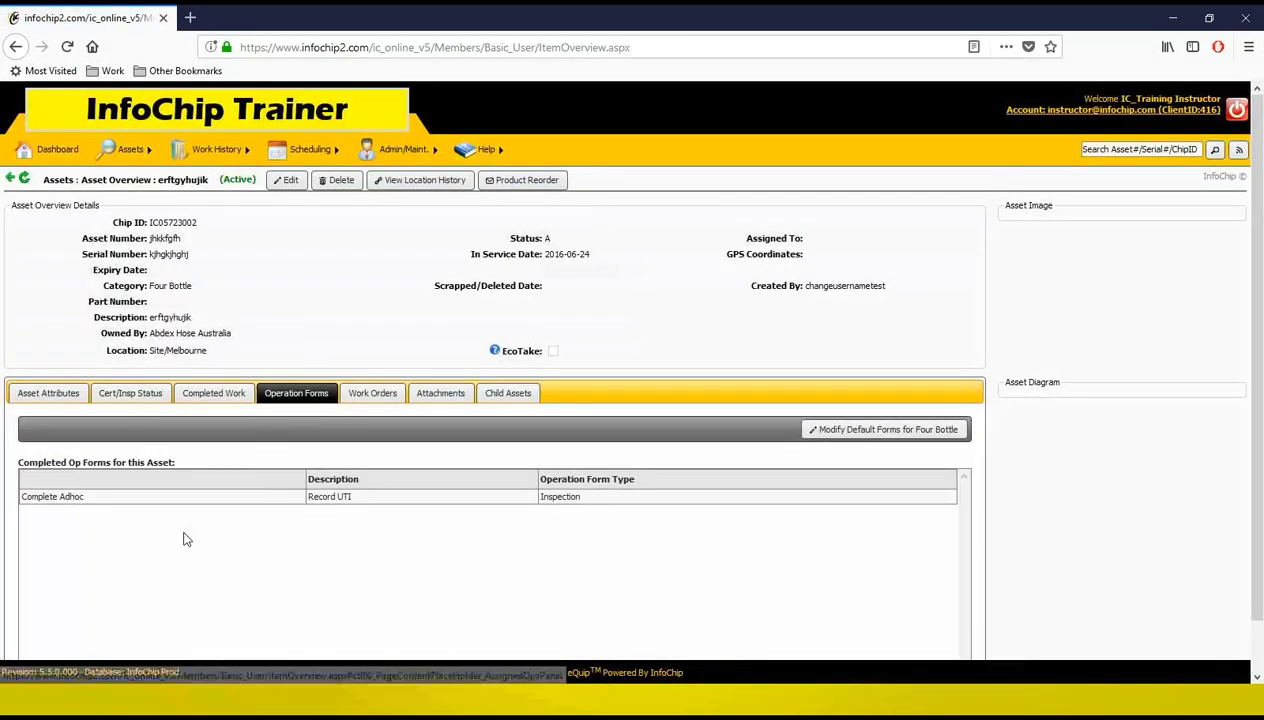
{"action": "left_click_drag", "start_coordinate": [345, 536], "coordinate": [288, 506]}
{"action": "left_click", "coordinate": [304, 507]}
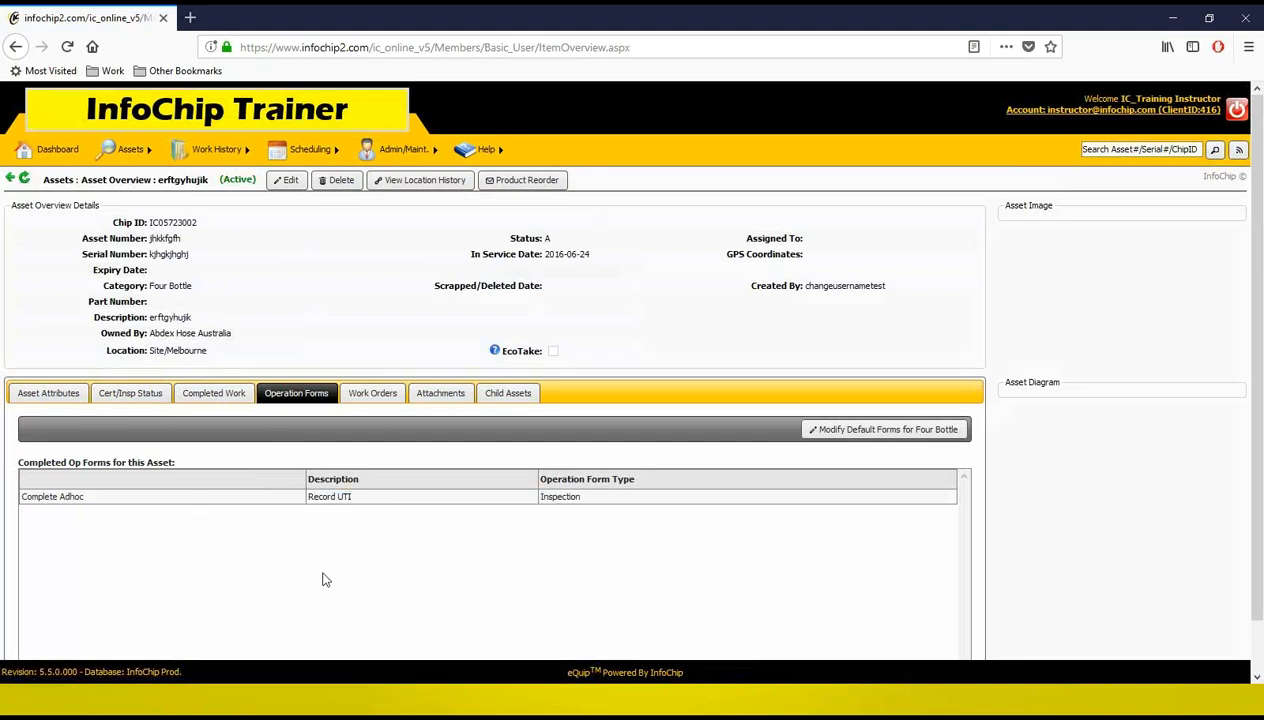
- Review the whole list of inspection forms offered in the Four Bottle asset's certification and inspection status
{"action": "left_click", "coordinate": [130, 393]}
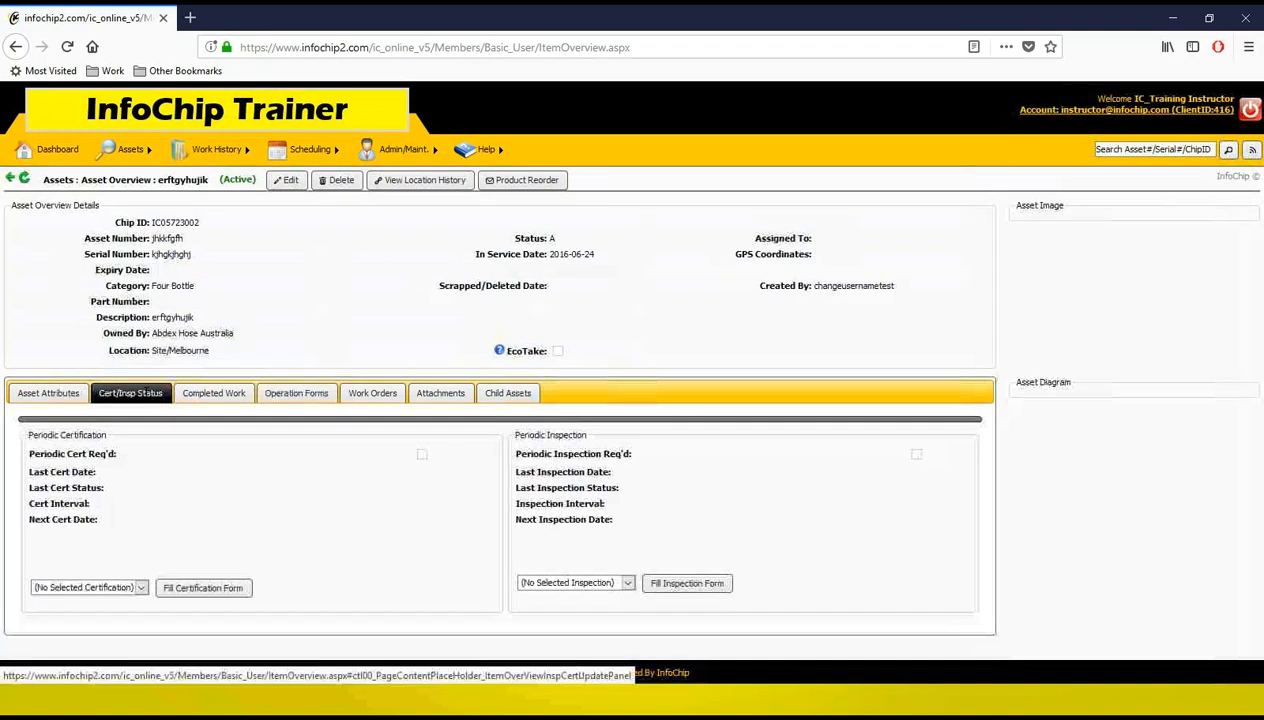
{"action": "left_click", "coordinate": [560, 583]}
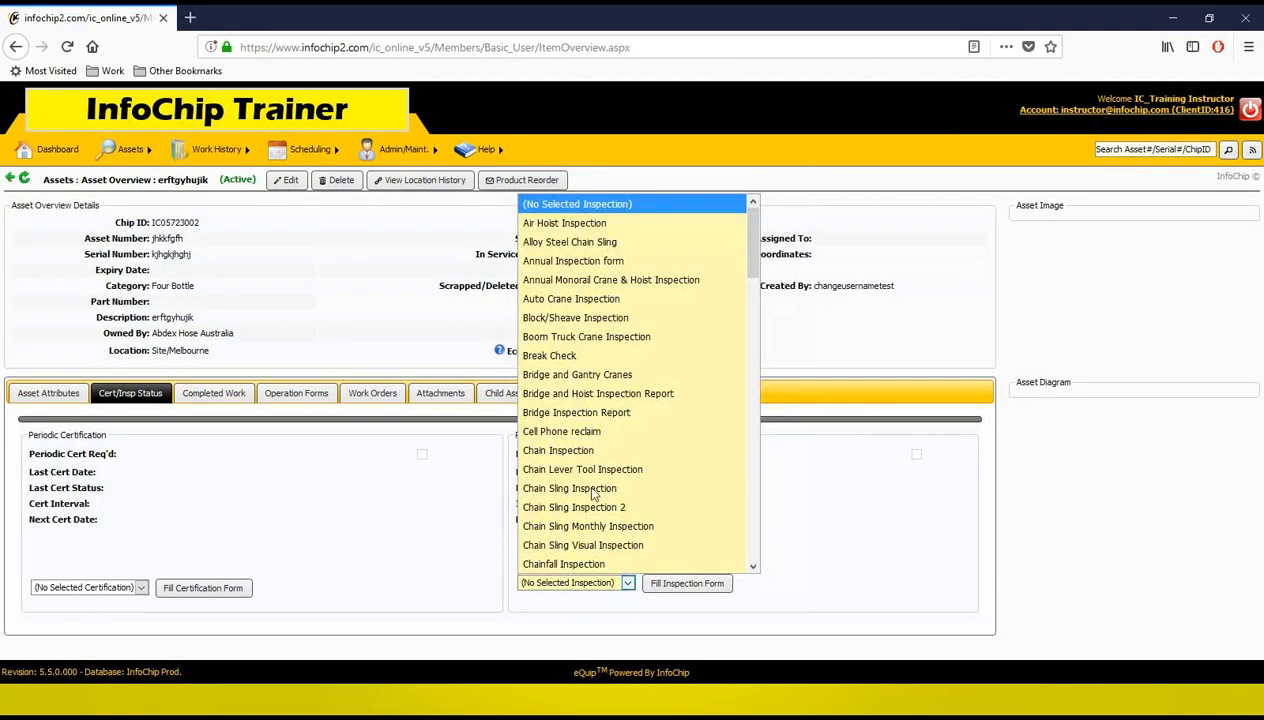
{"action": "scroll", "coordinate": [625, 395], "scroll_direction": "down", "scroll_amount": 20}
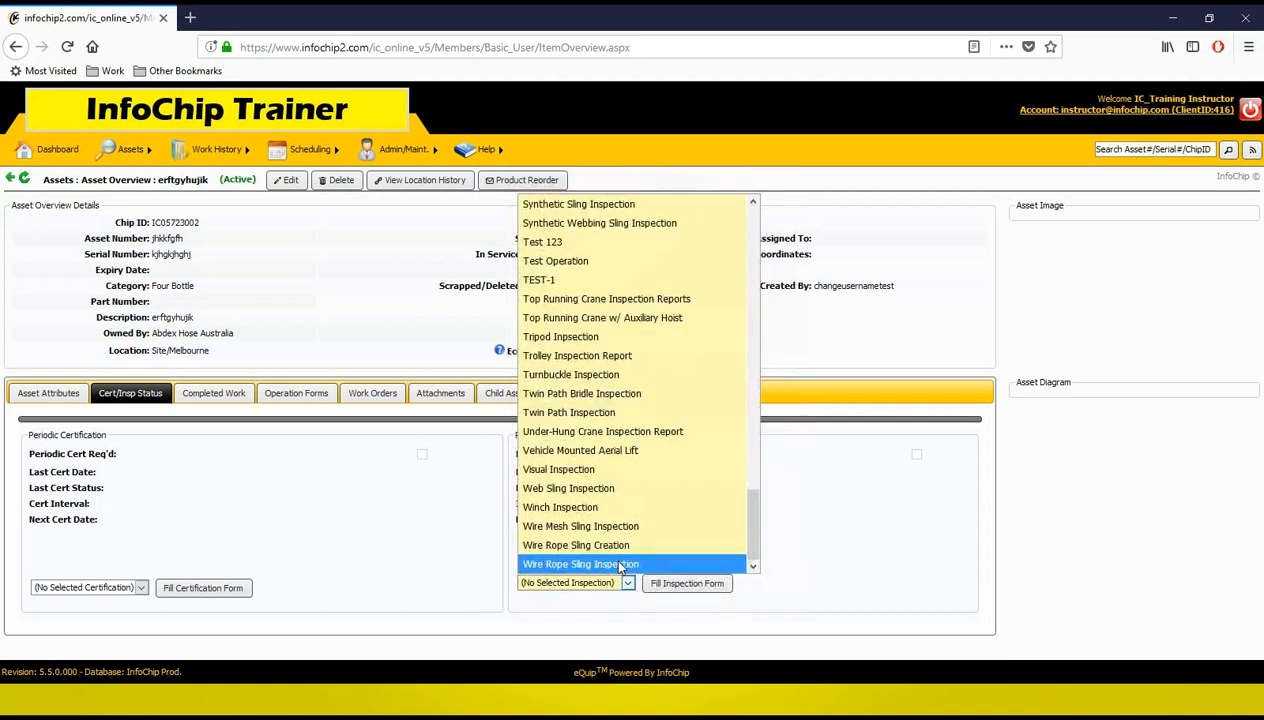
{"action": "scroll", "coordinate": [620, 560], "scroll_direction": "up", "scroll_amount": 10}
{"action": "scroll", "coordinate": [620, 560], "scroll_direction": "up", "scroll_amount": 13}
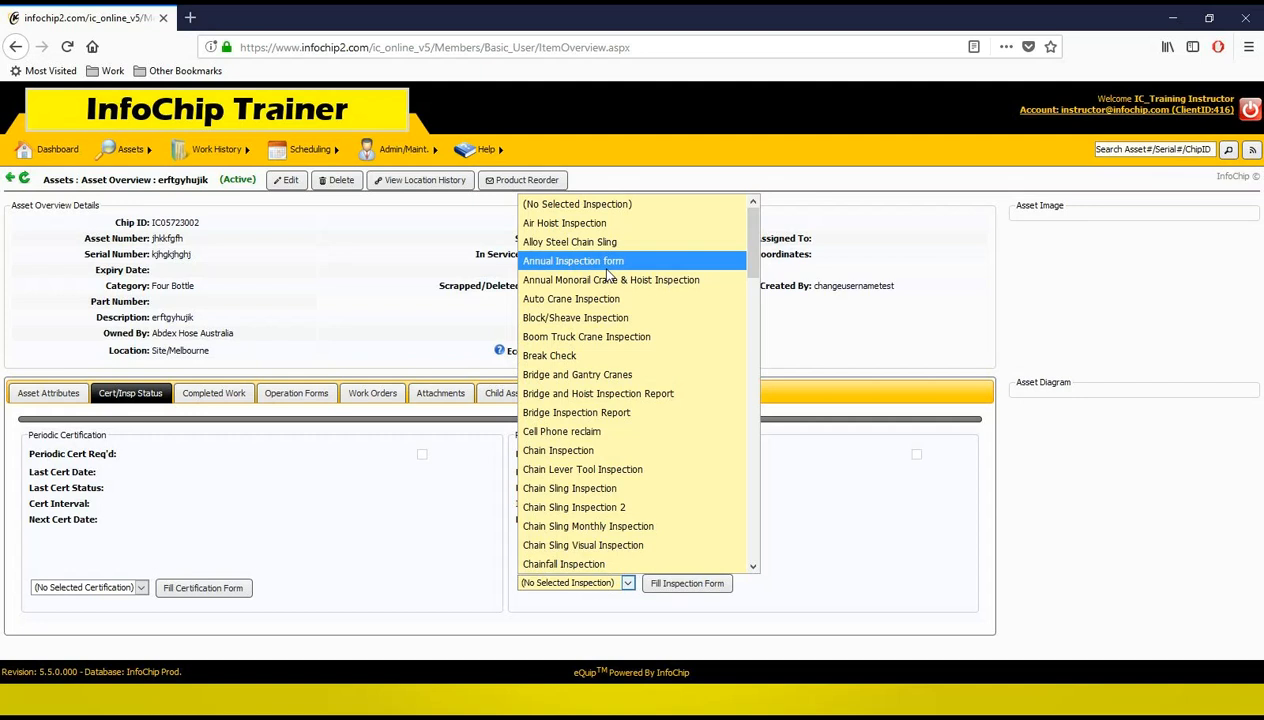
{"action": "left_click", "coordinate": [376, 505]}
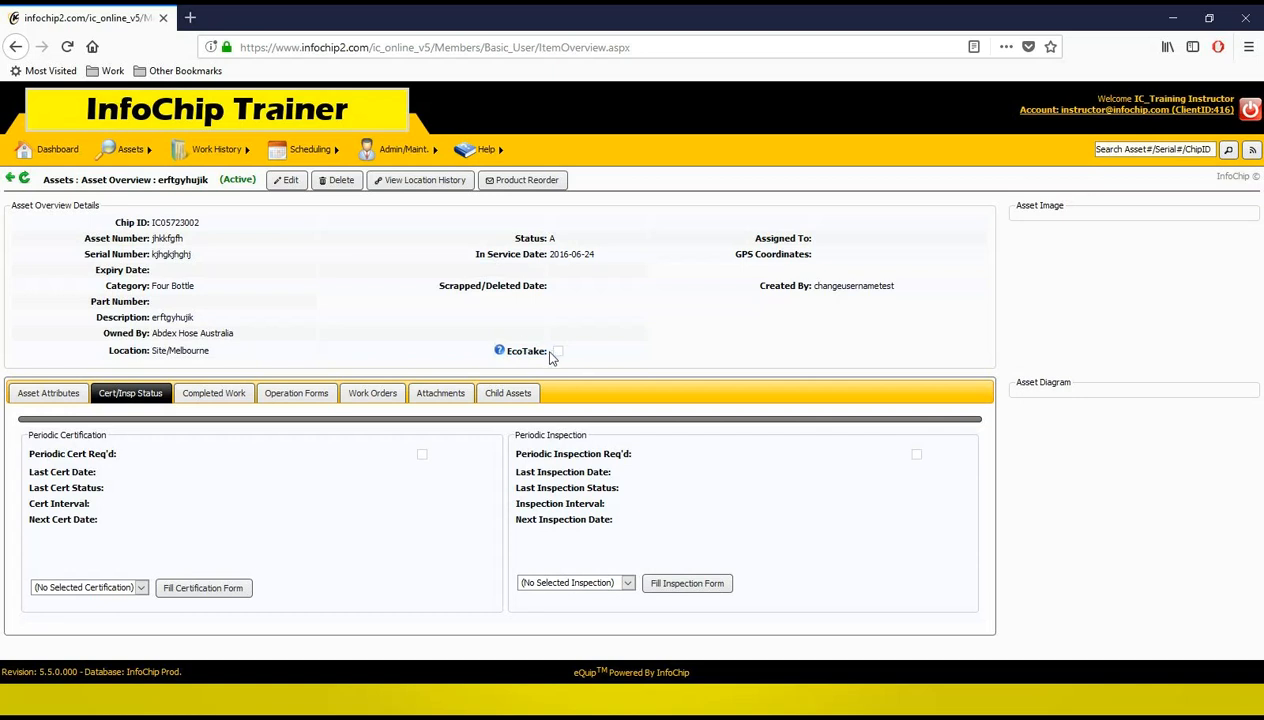
{"action": "left_click_drag", "start_coordinate": [547, 351], "coordinate": [501, 320]}
{"action": "left_click", "coordinate": [490, 320]}
{"action": "left_click_drag", "start_coordinate": [545, 350], "coordinate": [501, 325]}
{"action": "left_click", "coordinate": [502, 325]}
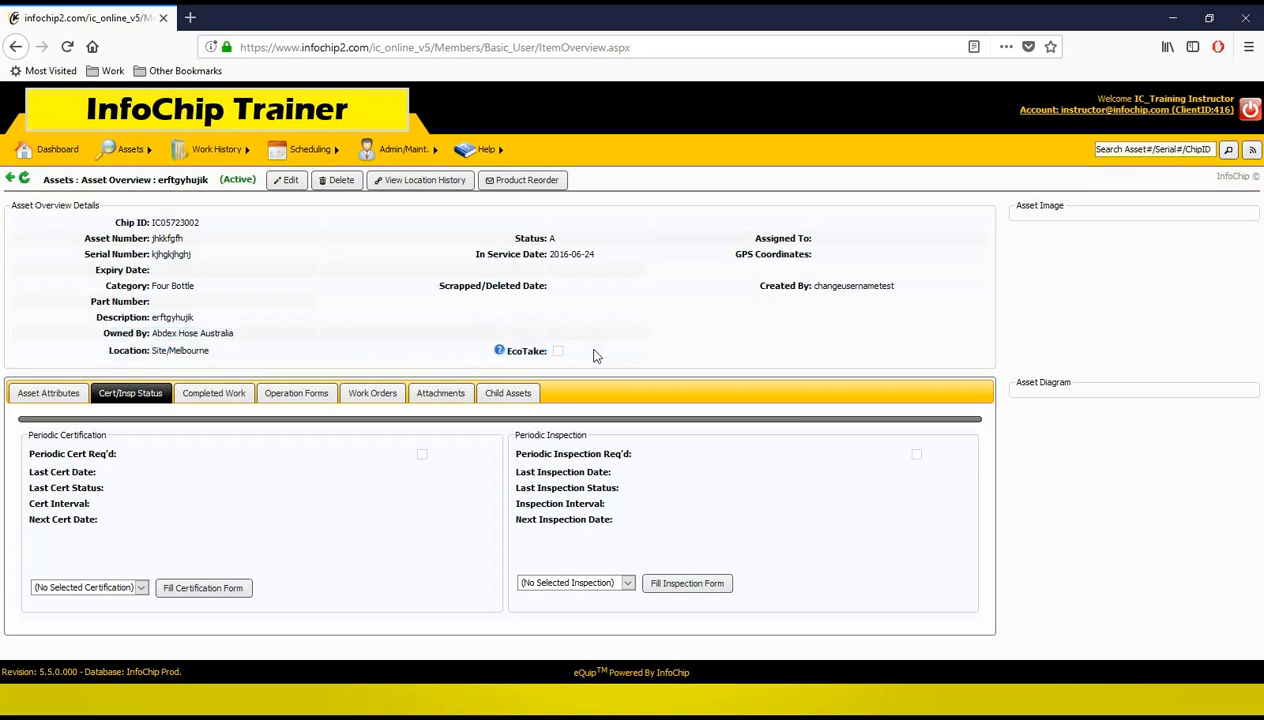